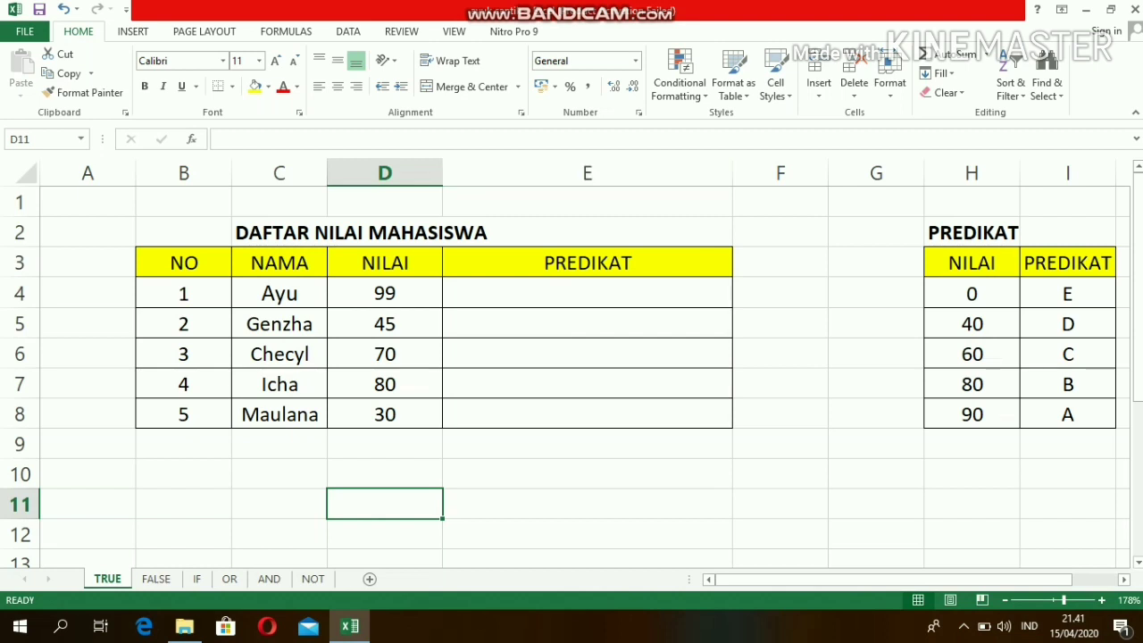
Step: Begin a VLOOKUP syntax example in cell D11 with nilai_kunci as its first argument
left_click(647, 139)
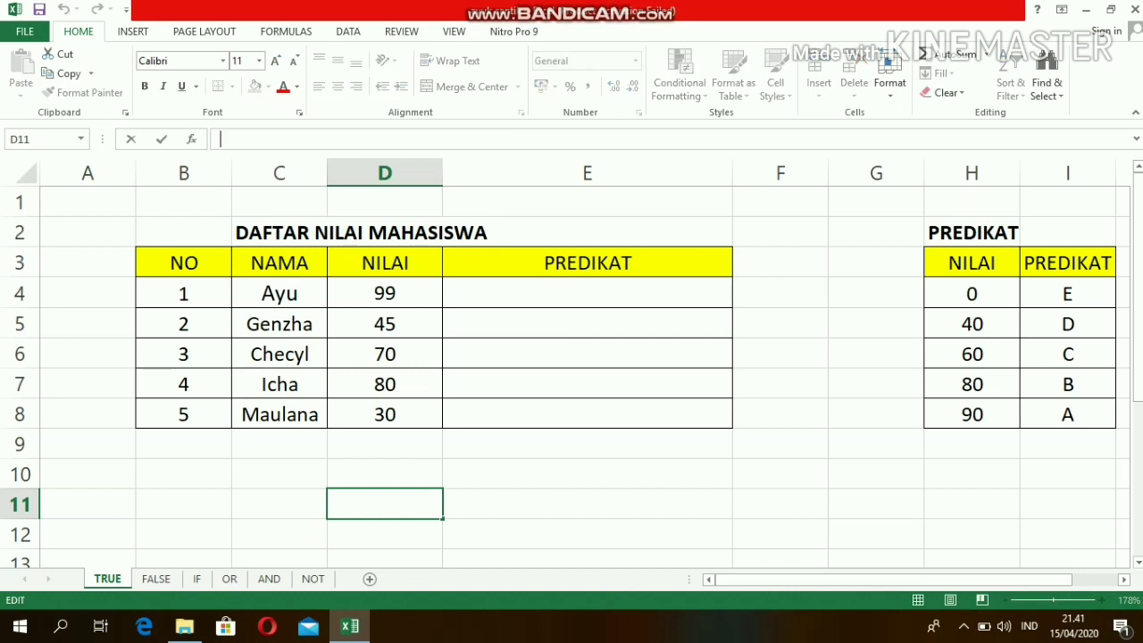
type("=")
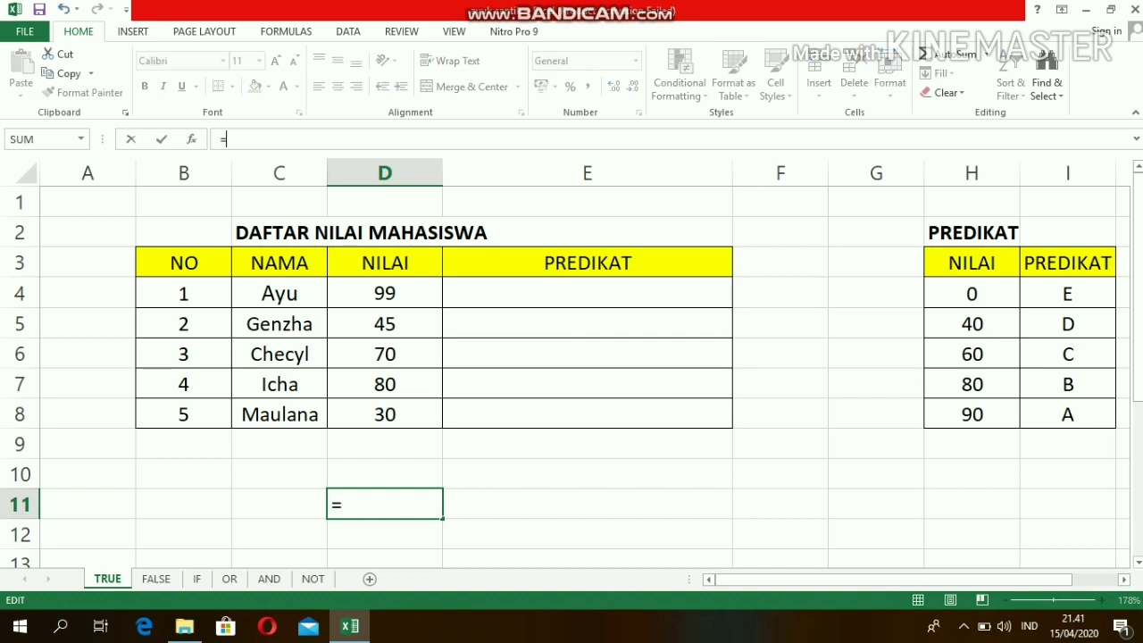
type("v")
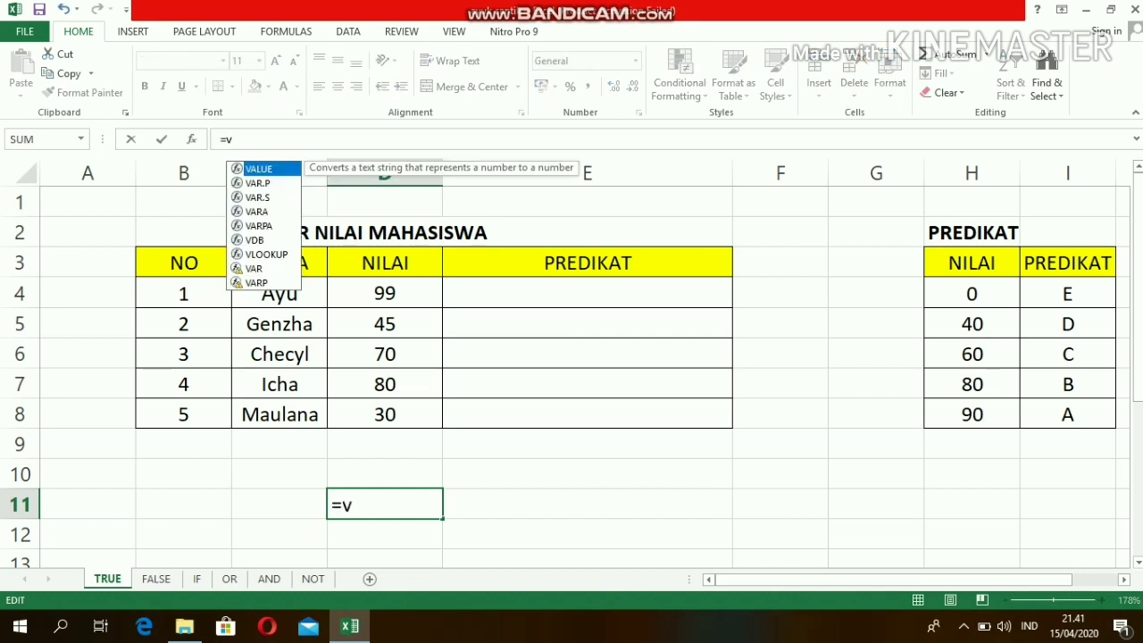
key("BackSpace")
type("VL")
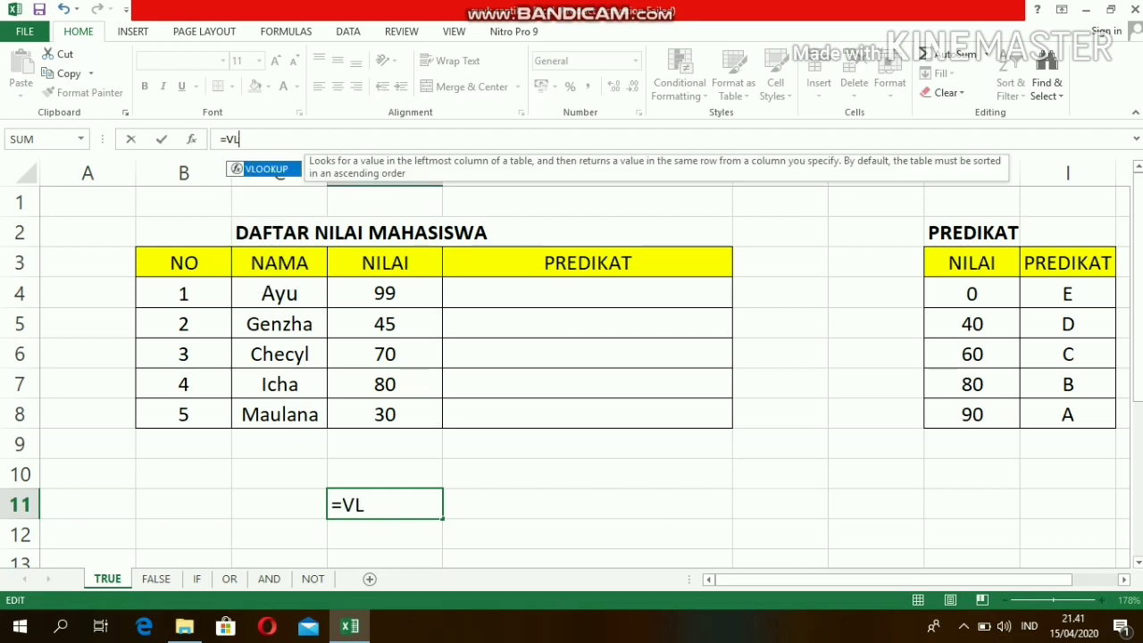
type("OOKUP")
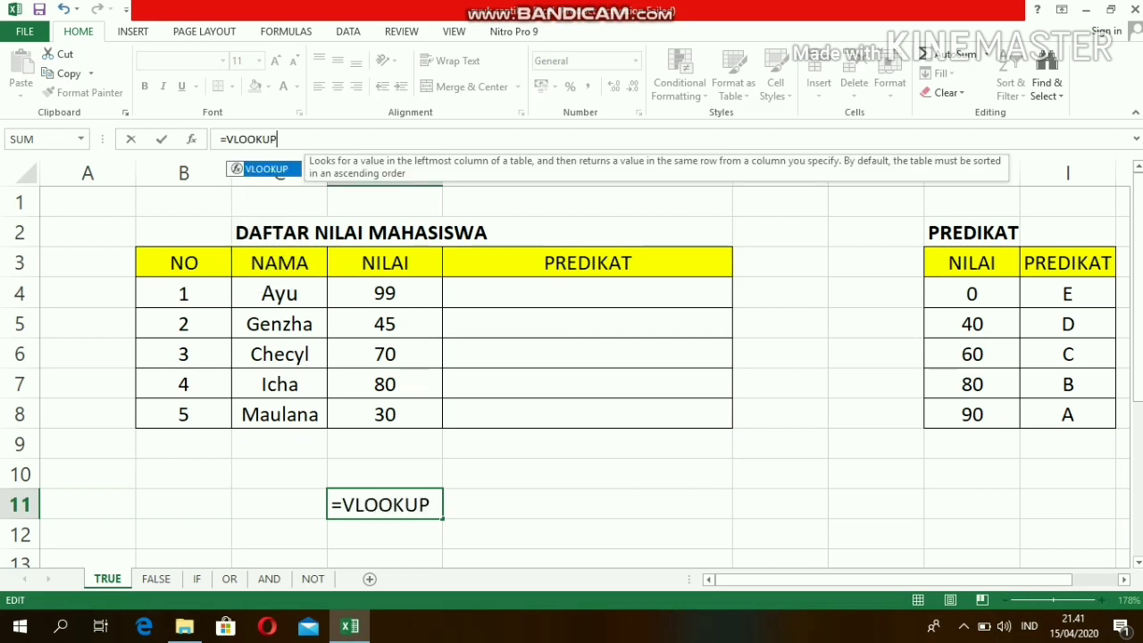
type("(")
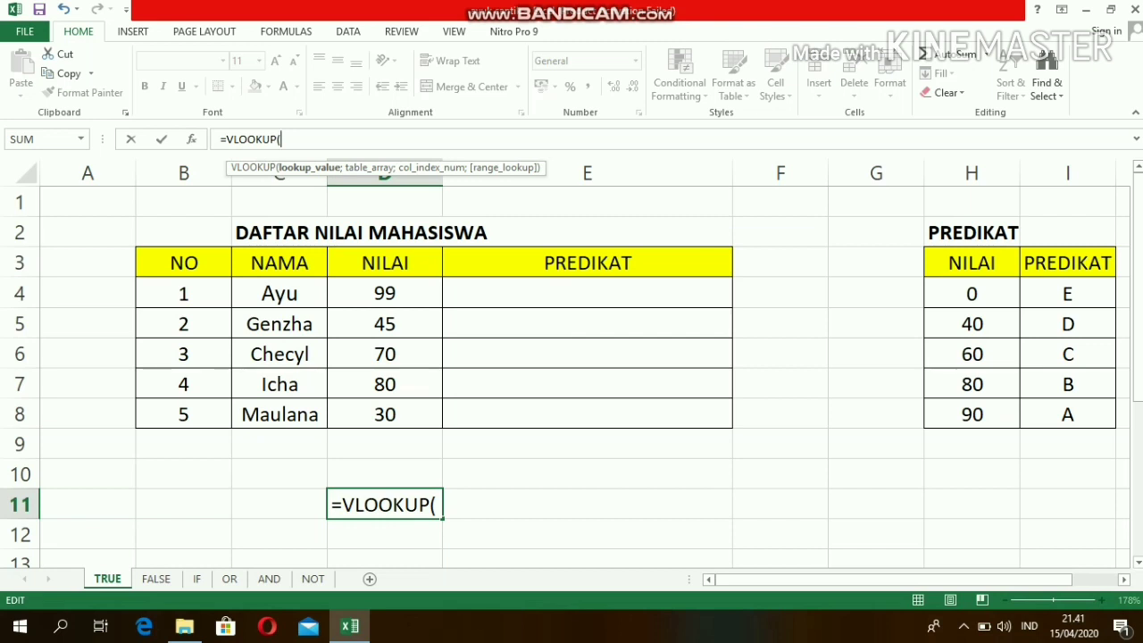
type("nilai")
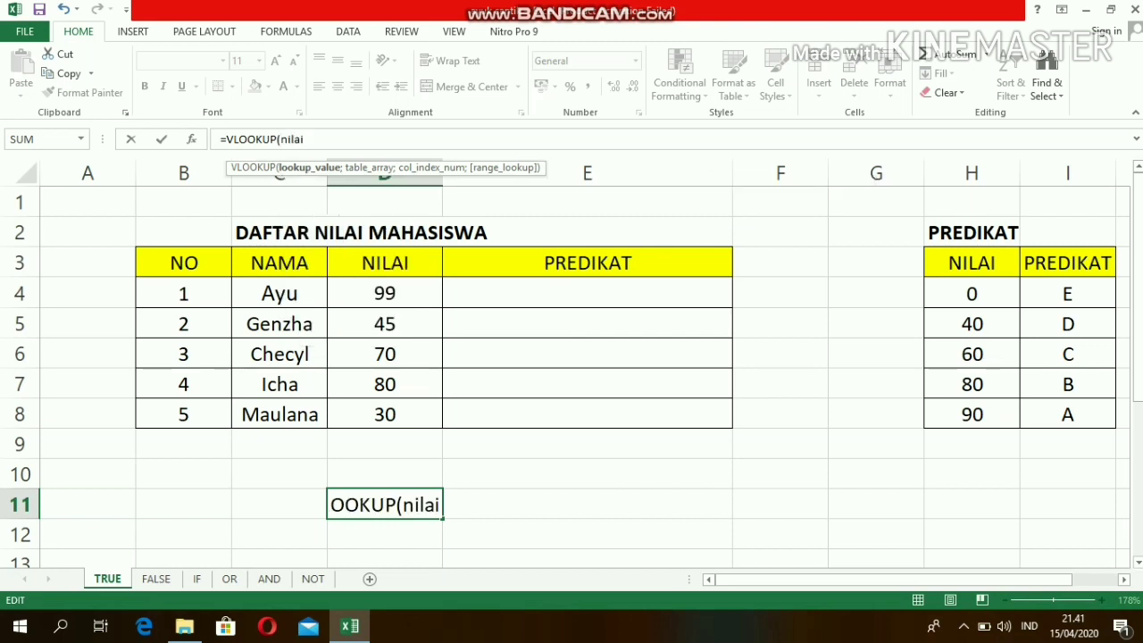
type("_")
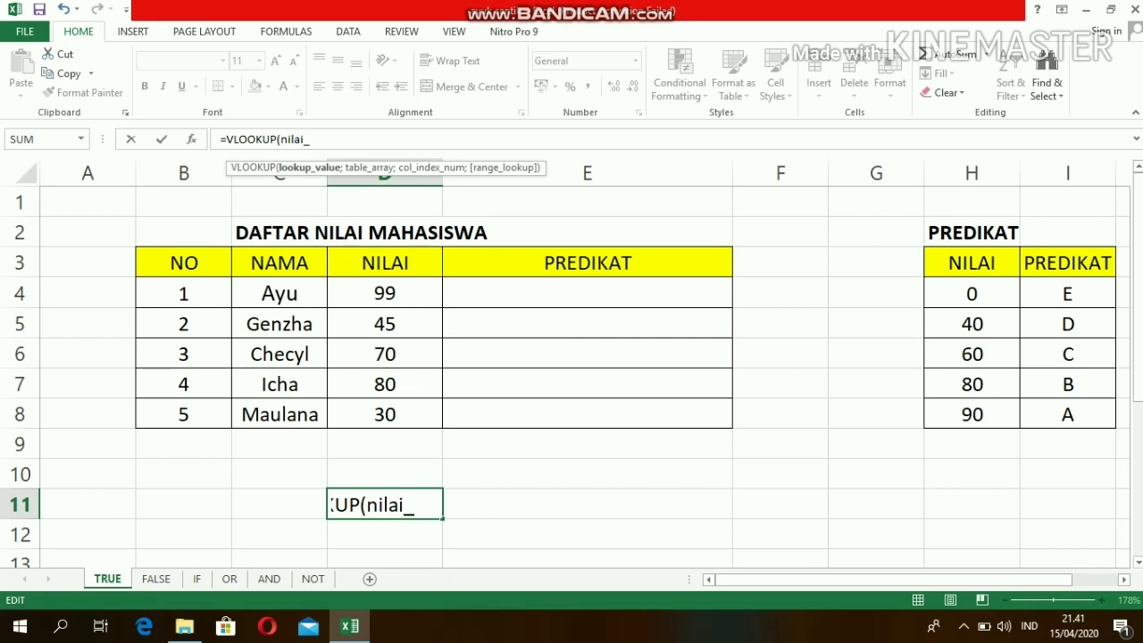
type("kunci")
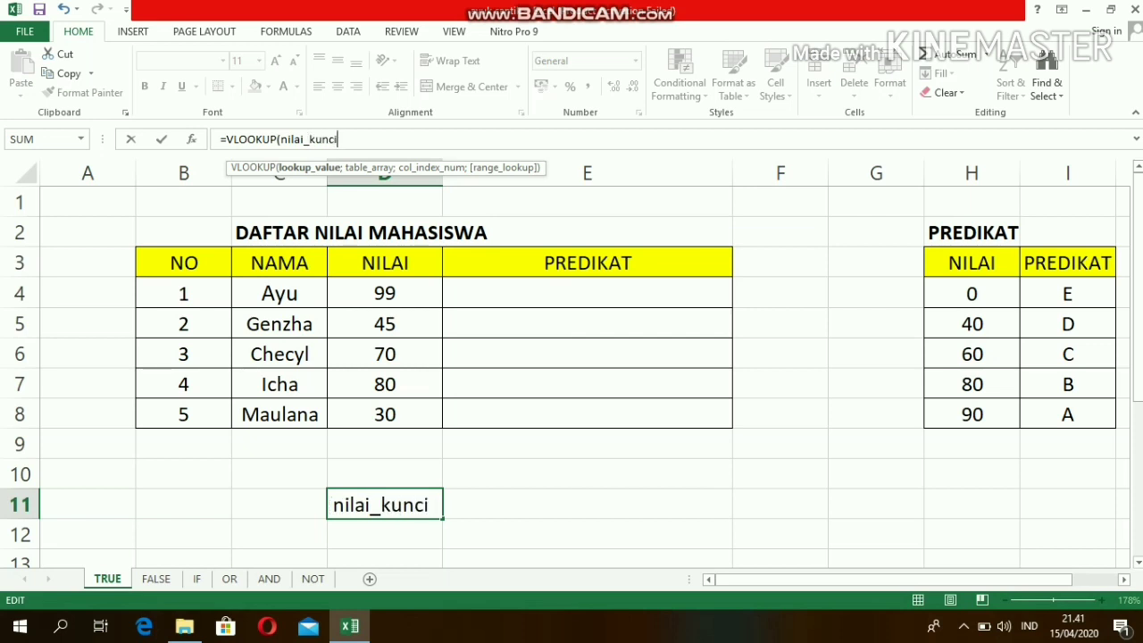
Step: Complete the VLOOKUP syntax example in D11 with the arguments letak_tabel, nomor_kolom and tipe_data, separated by semicolons
type(";")
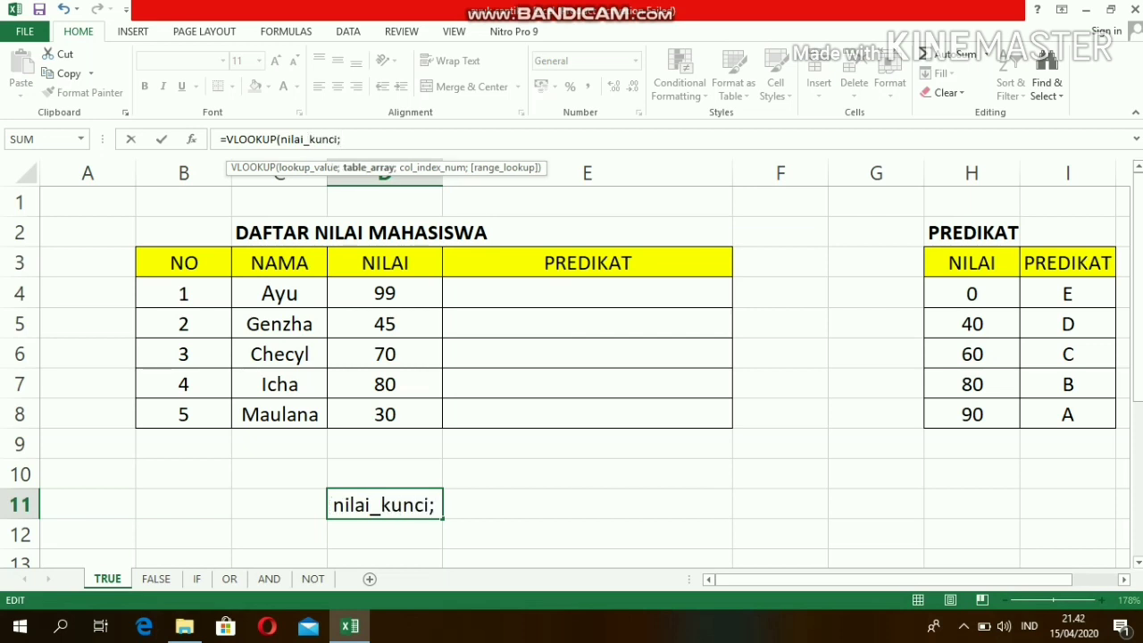
type("l")
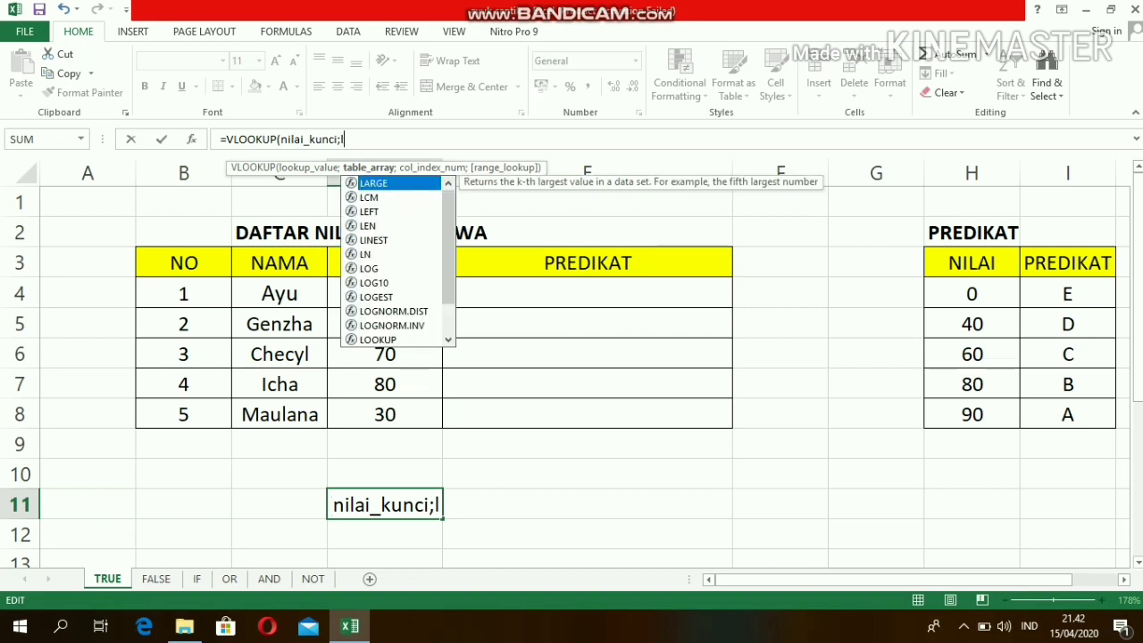
type("a")
key("BackSpace")
type("ey")
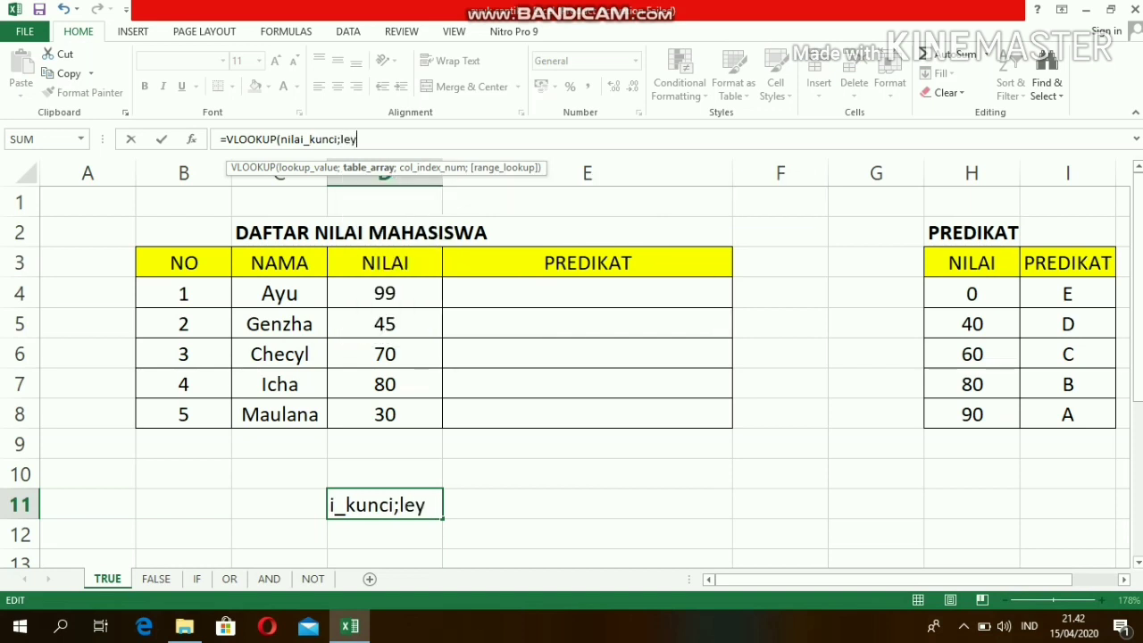
key("BackSpace")
type("tak")
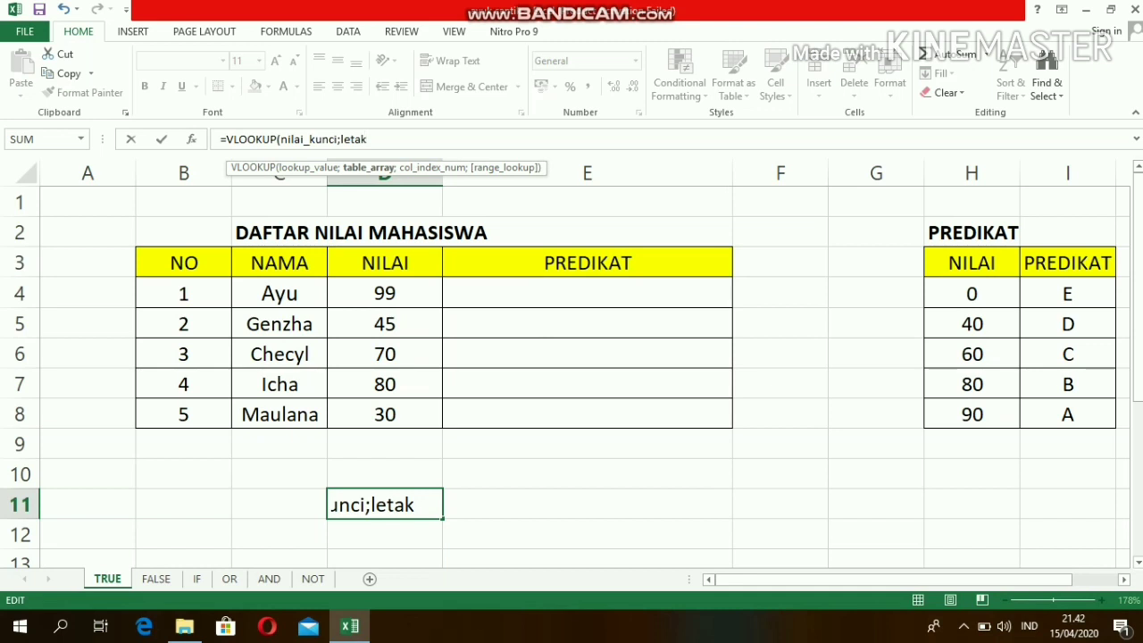
type("_tabe")
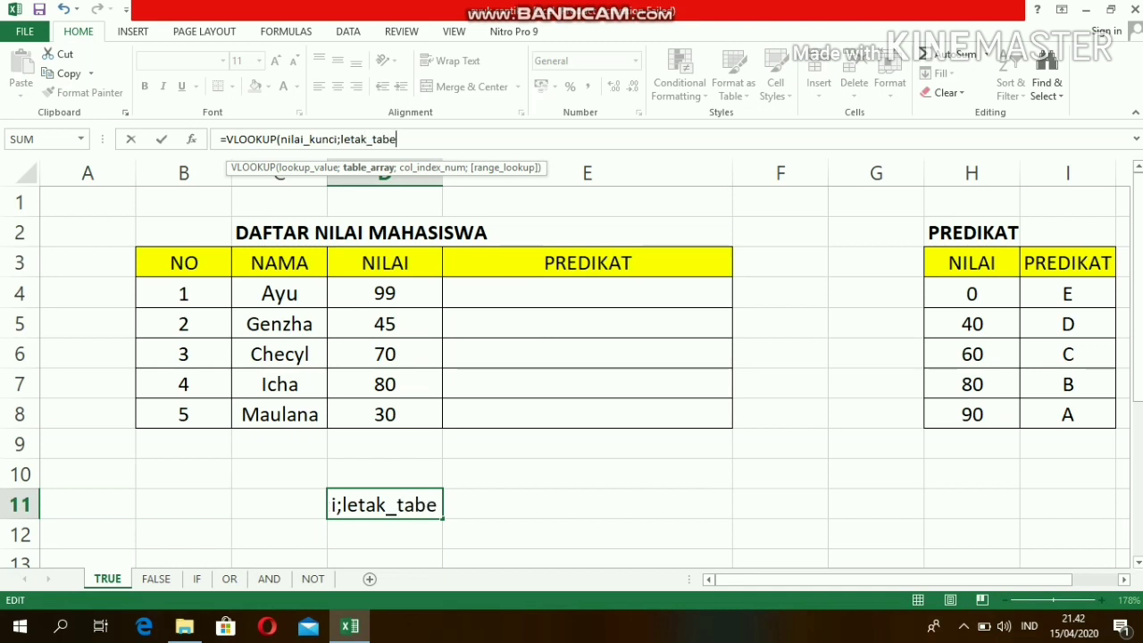
type("l;nomor")
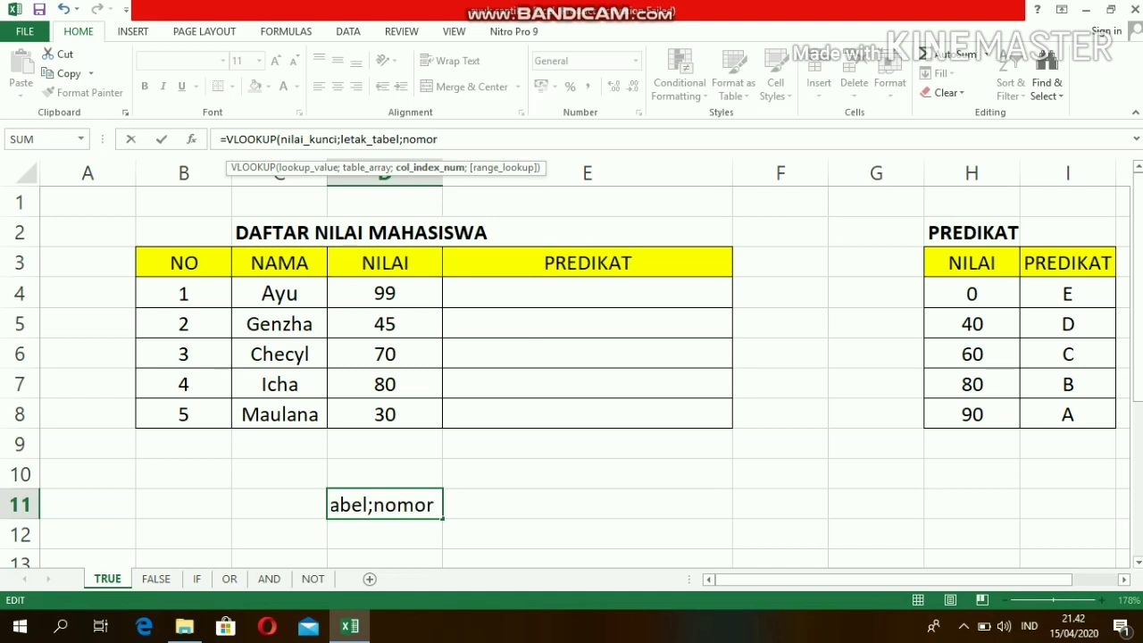
type("_kolom")
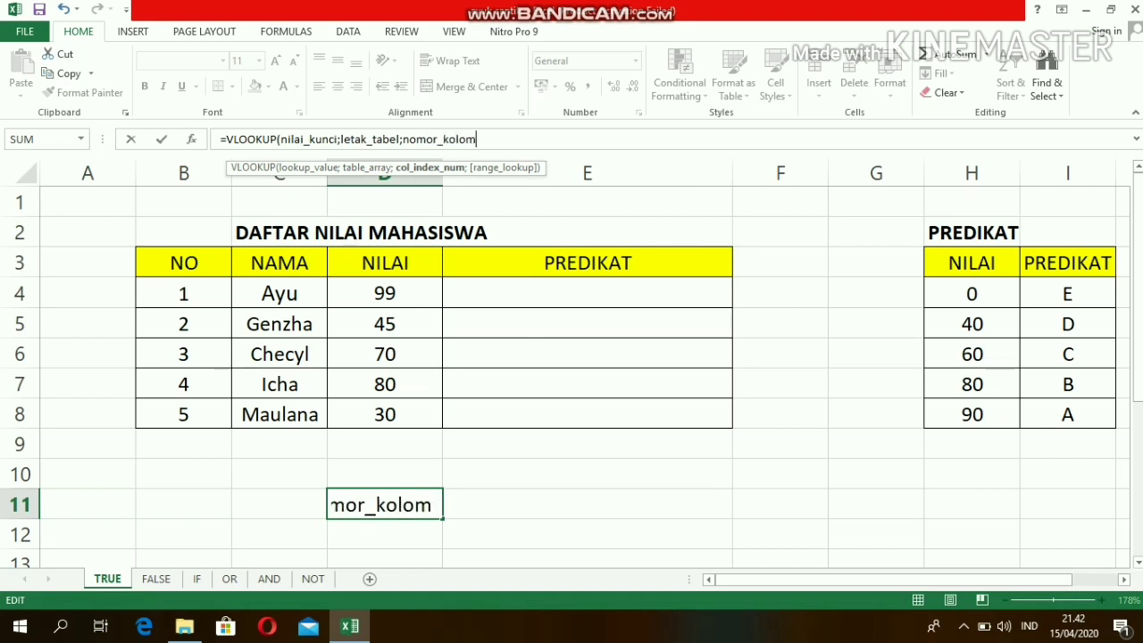
type(";tipe")
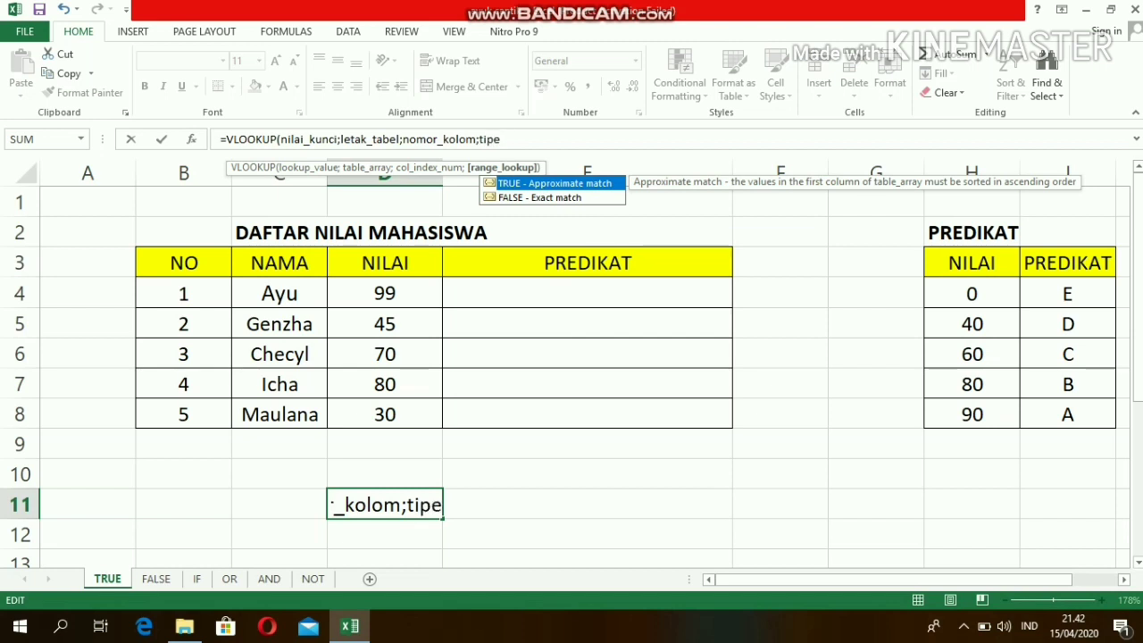
type("_data")
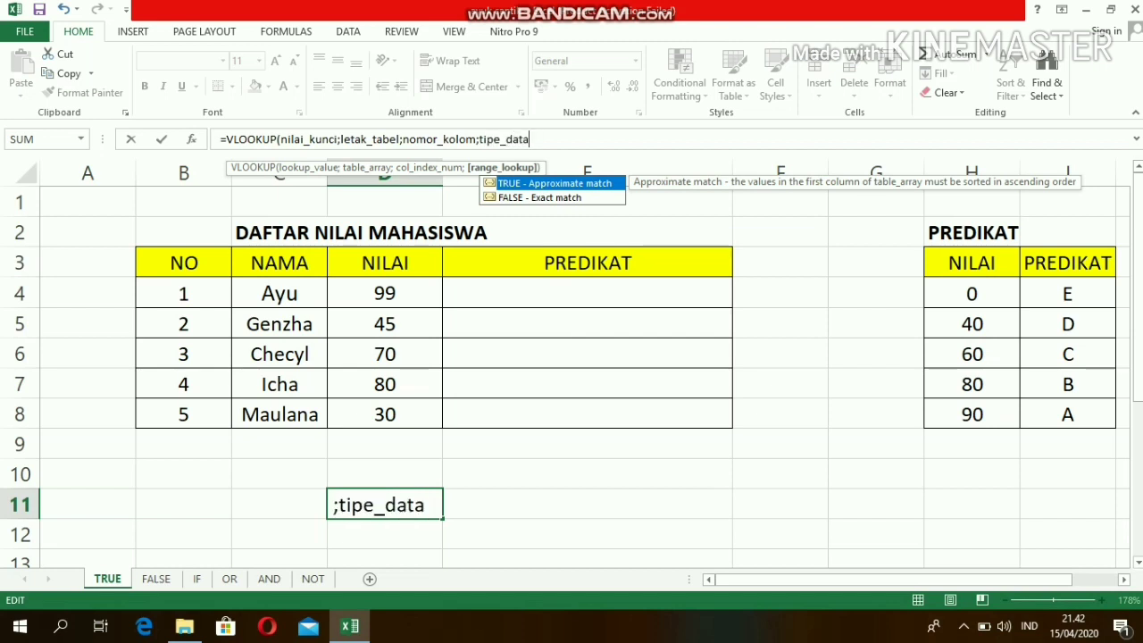
type(")")
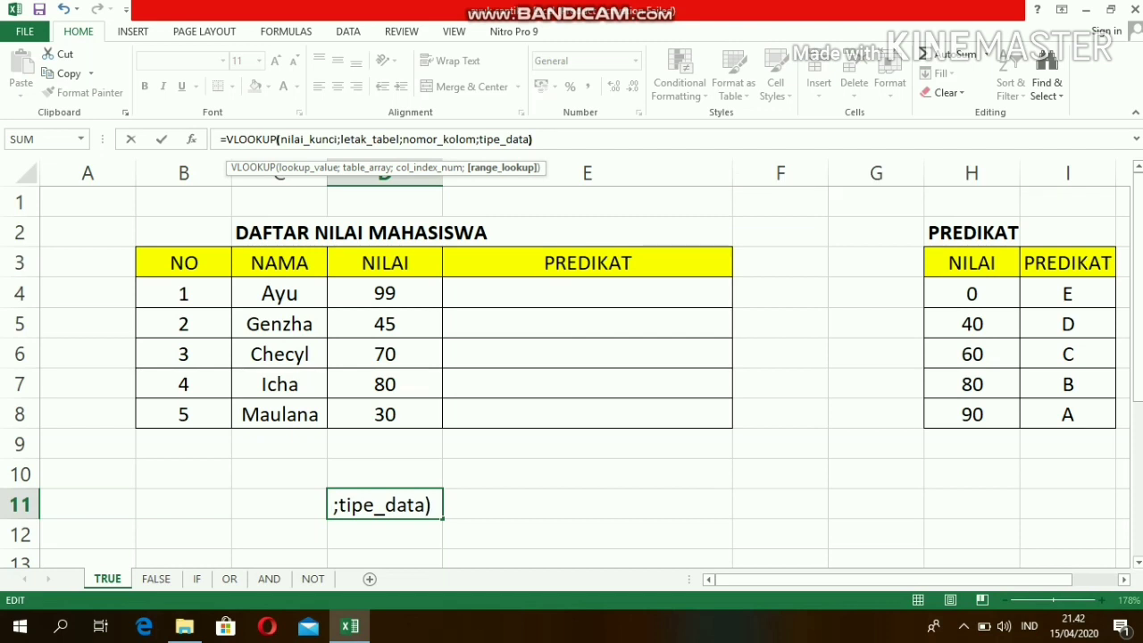
Step: Erase the whole VLOOKUP syntax example from cell D11
key("BackSpace")
key("BackSpace")
key("BackSpace")
key("BackSpace")
key("BackSpace")
key("BackSpace")
key("BackSpace")
key("BackSpace")
key("BackSpace")
key("BackSpace")
key("BackSpace")
key("BackSpace")
key("BackSpace")
key("BackSpace")
key("BackSpace")
key("BackSpace")
key("BackSpace")
key("BackSpace")
key("BackSpace")
key("BackSpace")
key("BackSpace")
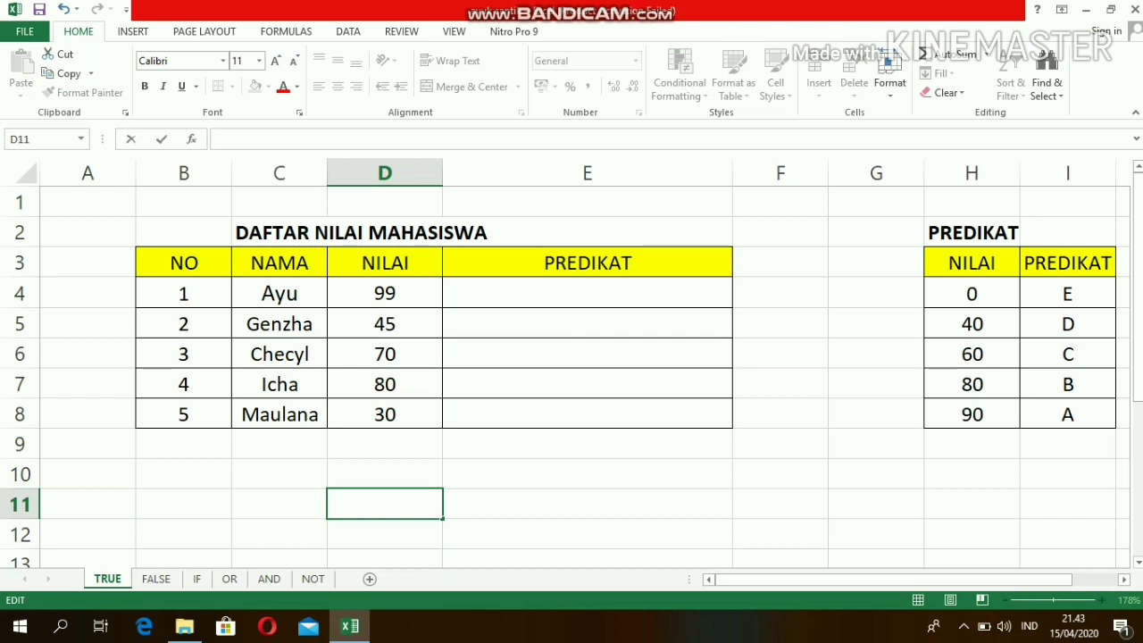
Step: Start a VLOOKUP formula in cell E4 with D4 as the lookup value
left_click(587, 293)
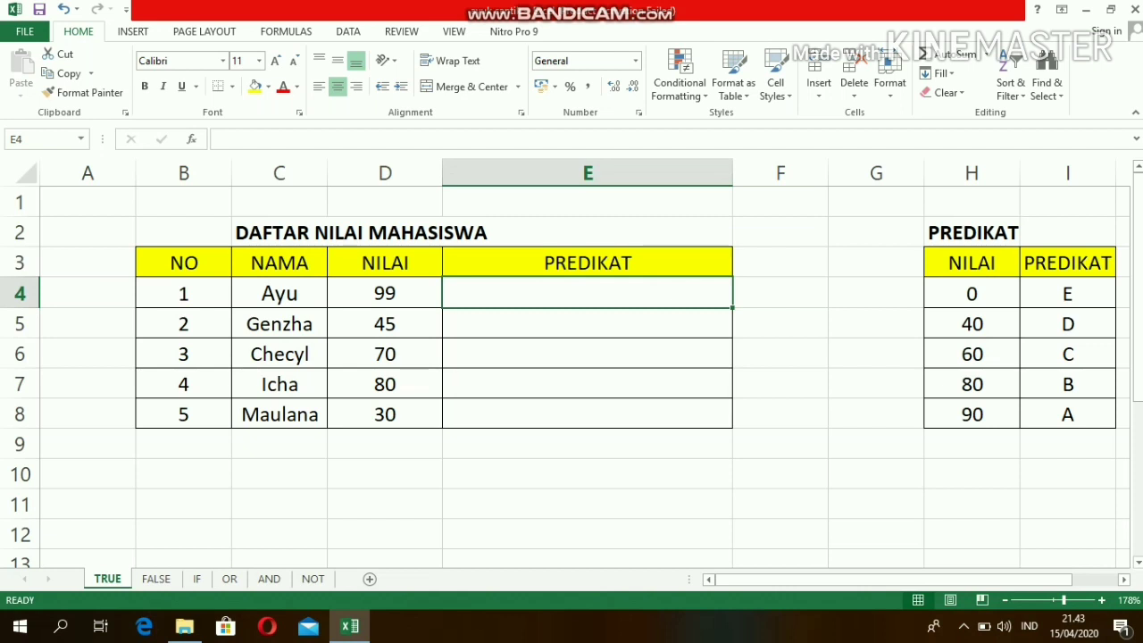
type("=")
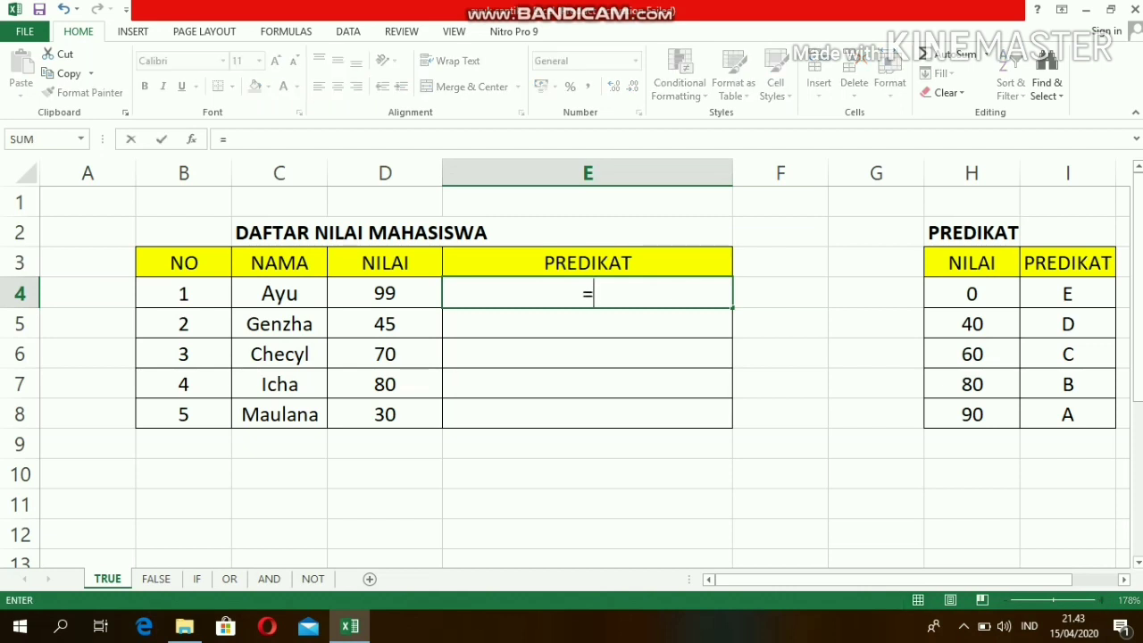
type("VL")
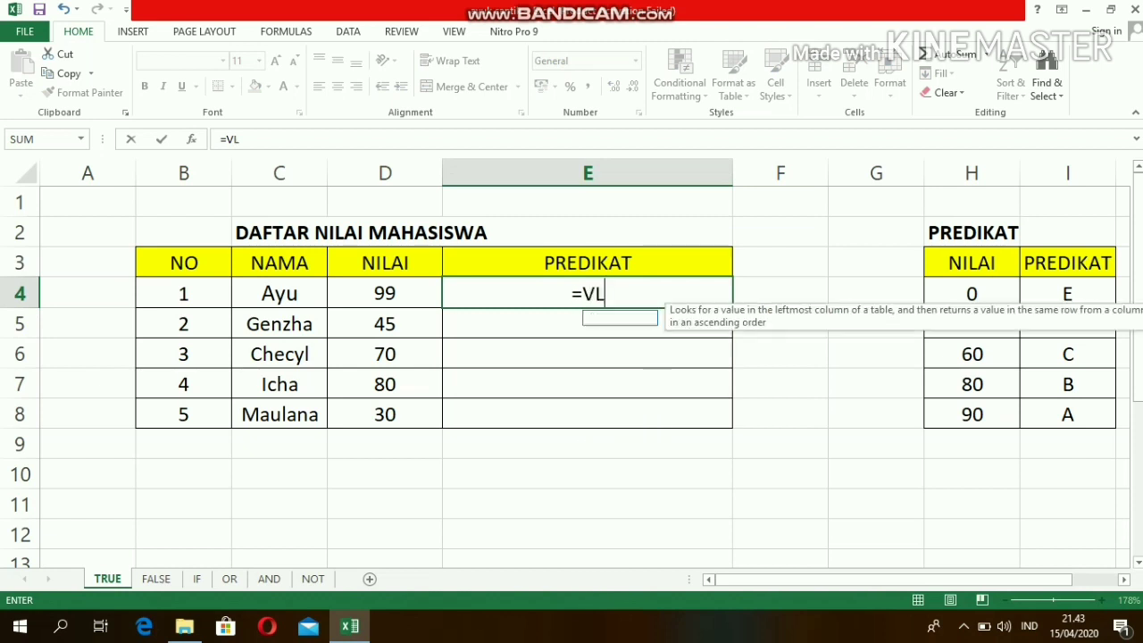
type("OOKUP")
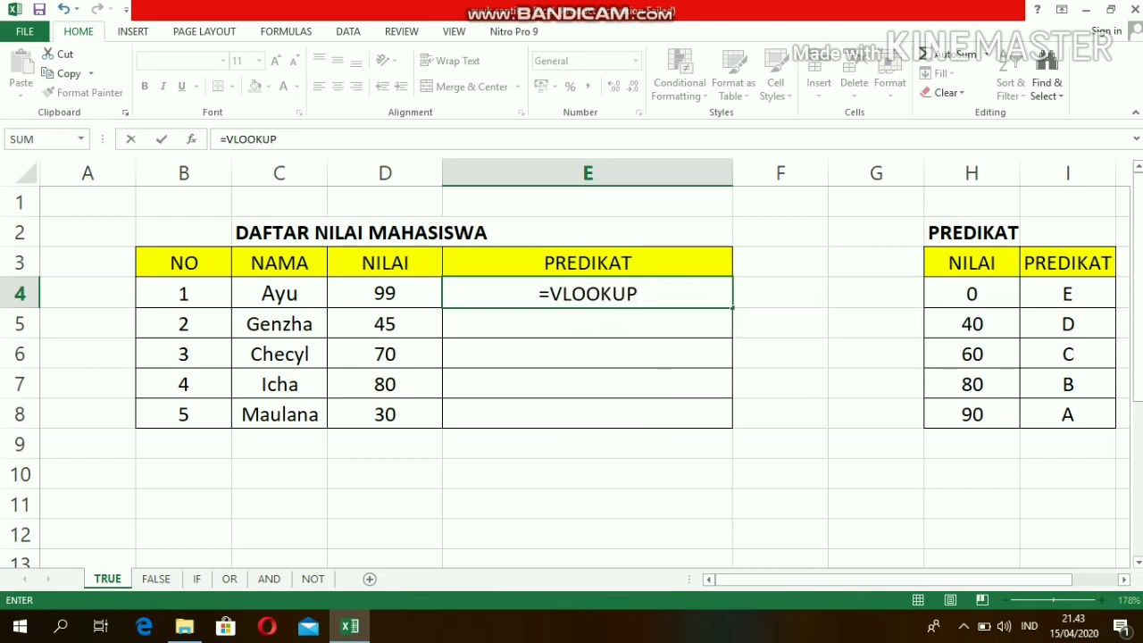
type("(")
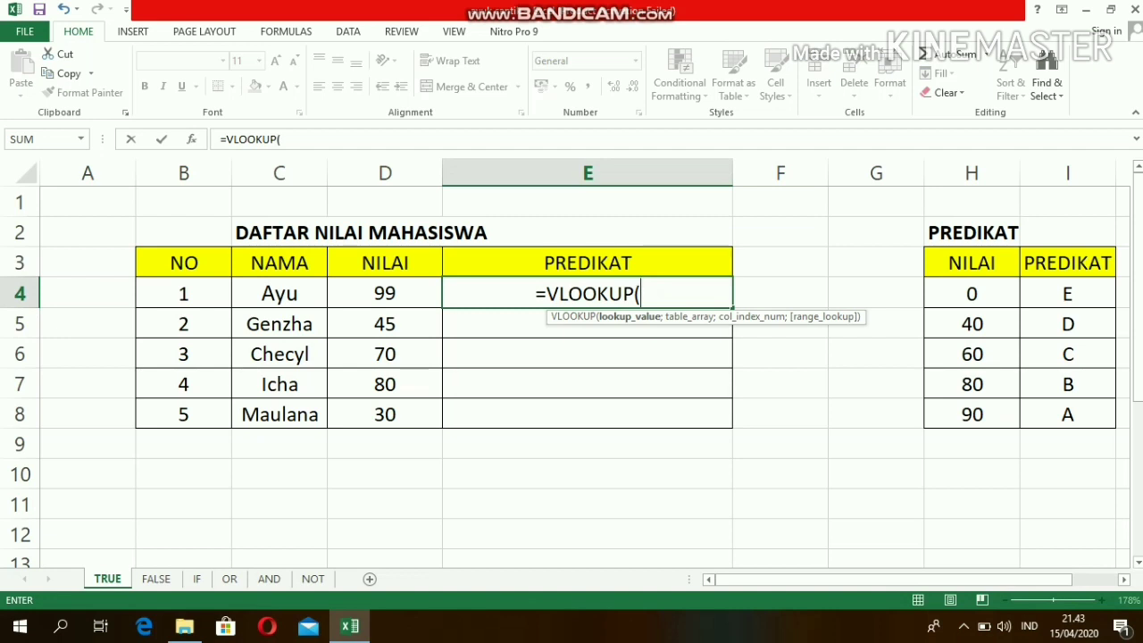
left_click(385, 293)
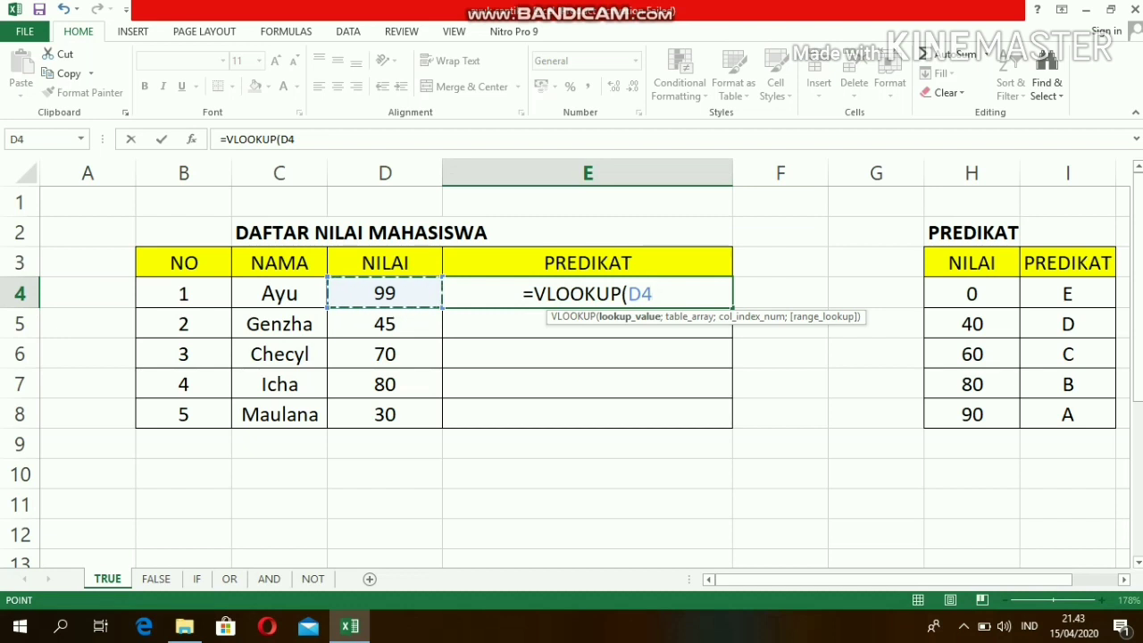
Step: Add the grade table H4:I8 as the formula's table array, locked as the absolute reference $H$4:$I$8
type(";")
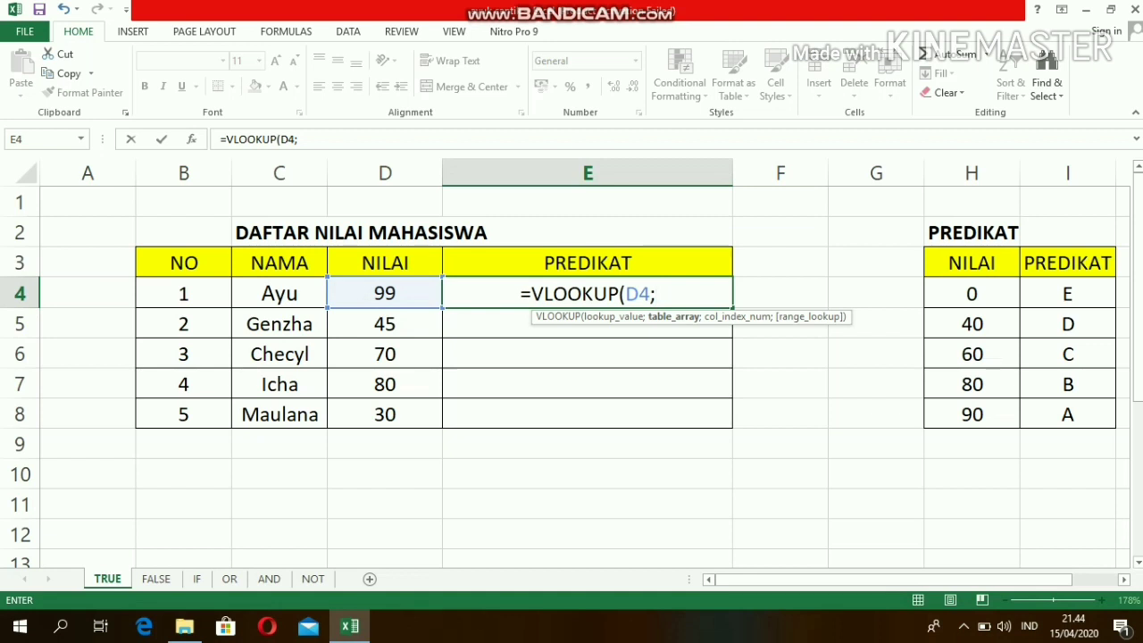
left_click(972, 294)
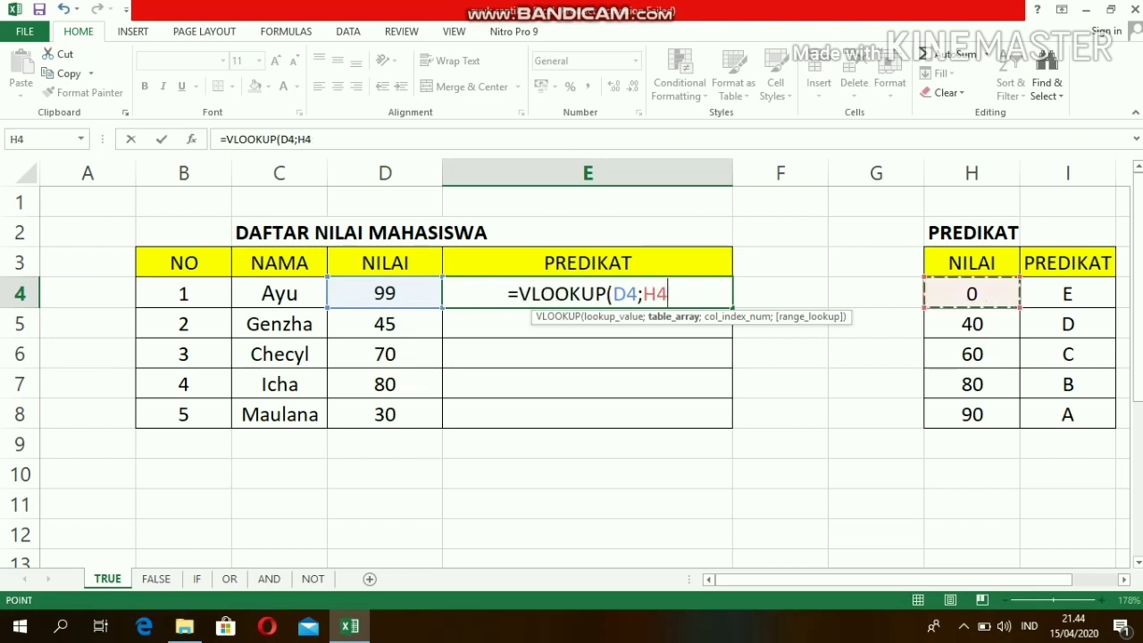
left_click_drag(971, 294, 1108, 424)
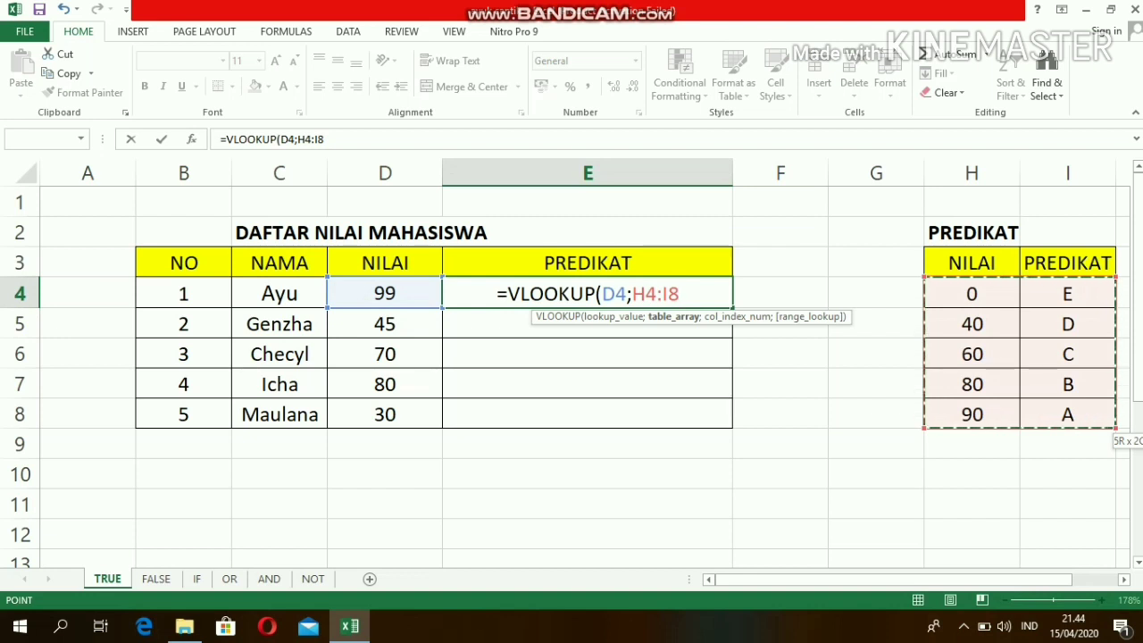
key("F4")
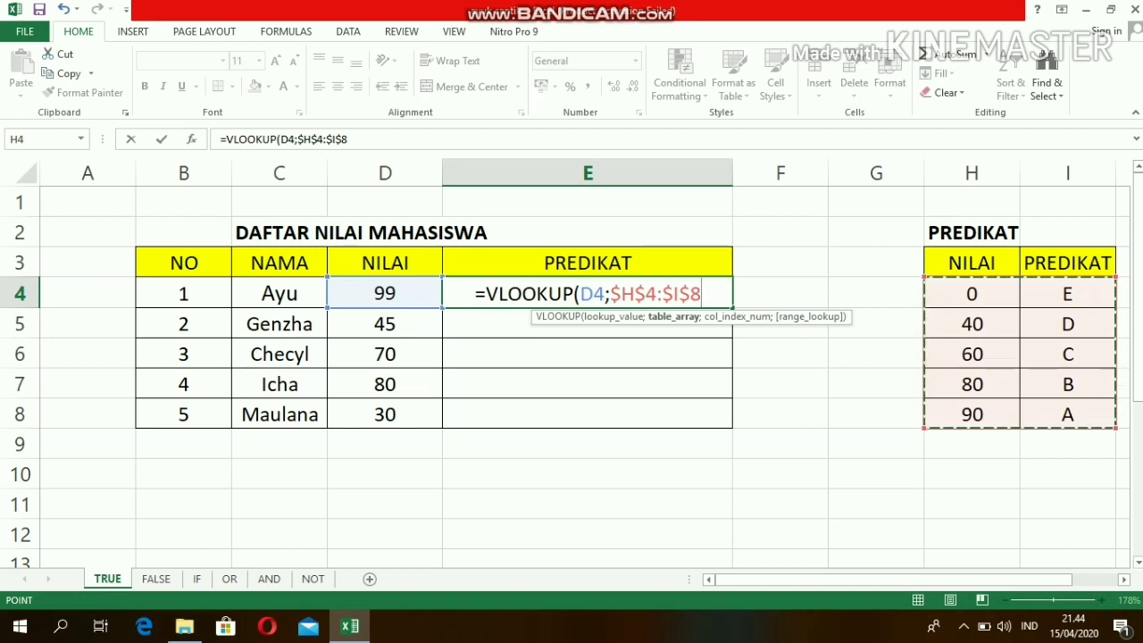
Step: Complete the VLOOKUP formula in E4 with column index 2 and TRUE for an approximate match
type(";")
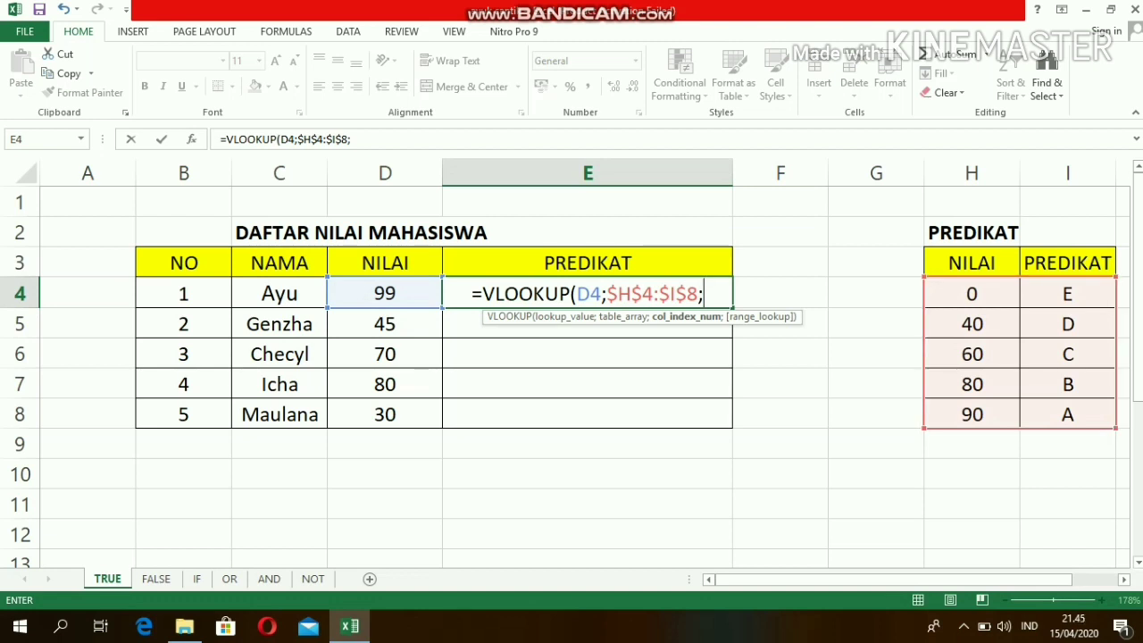
type("2")
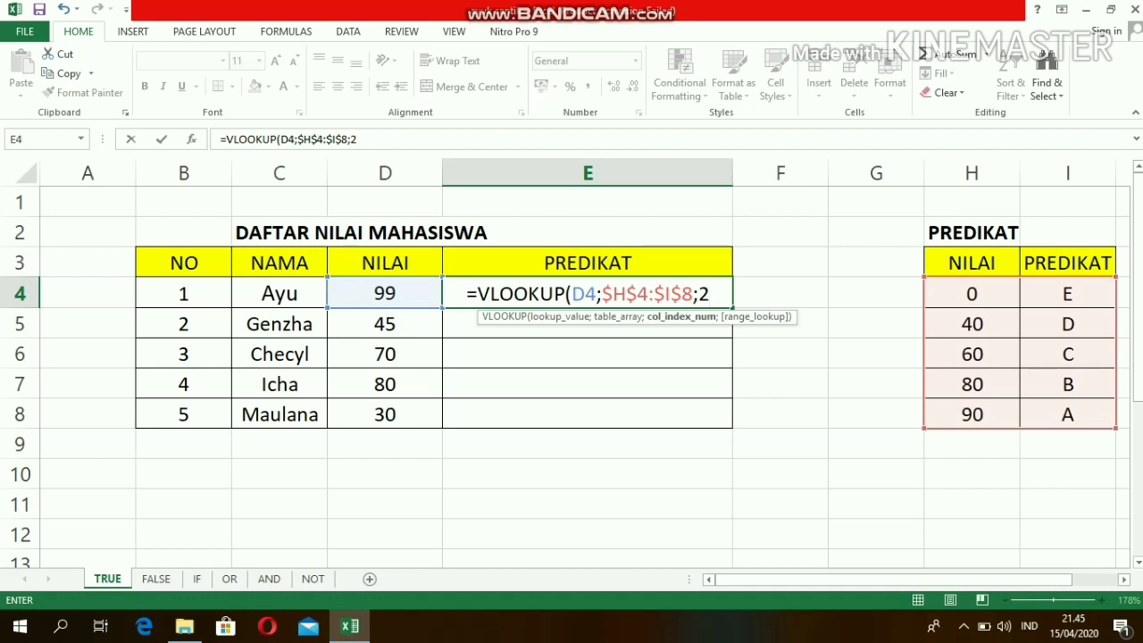
type(";")
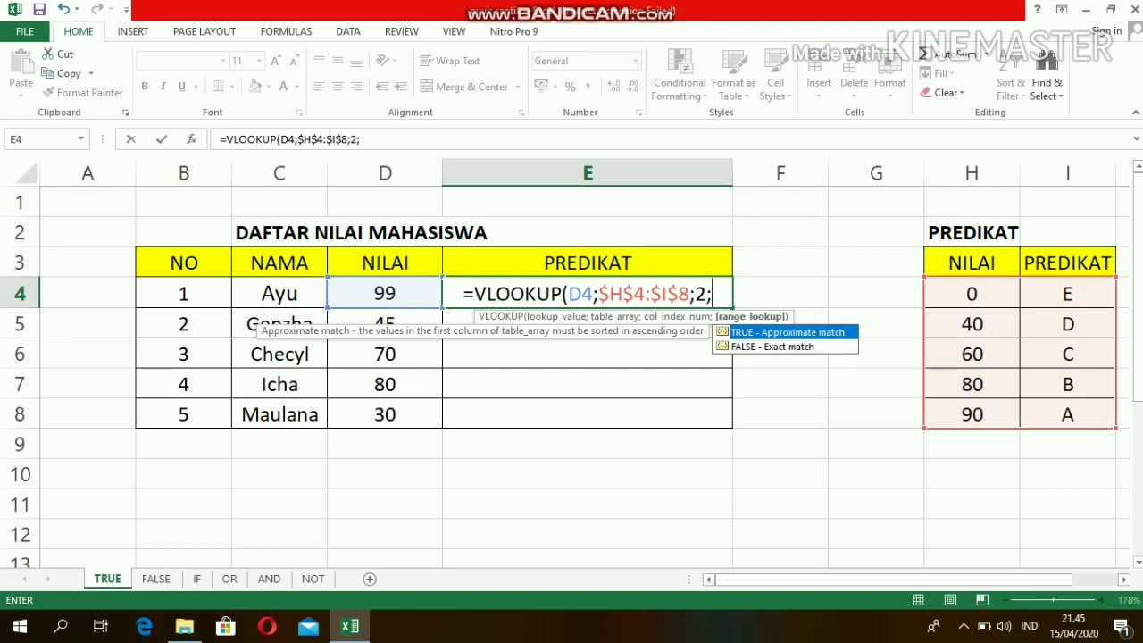
type("t")
key("BackSpace")
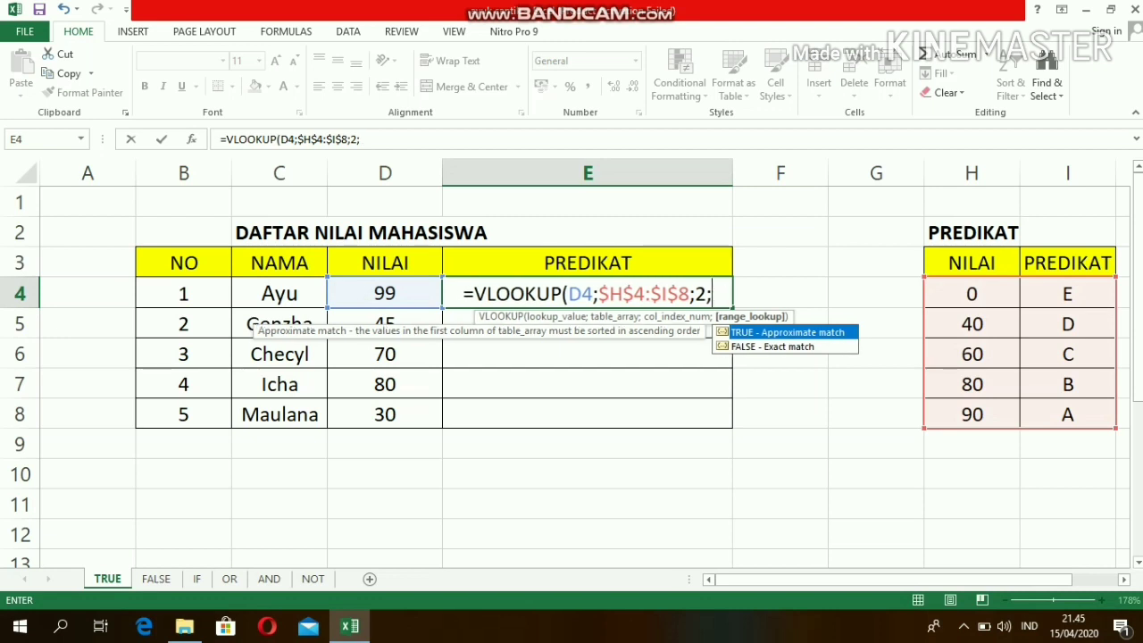
type("TRUE")
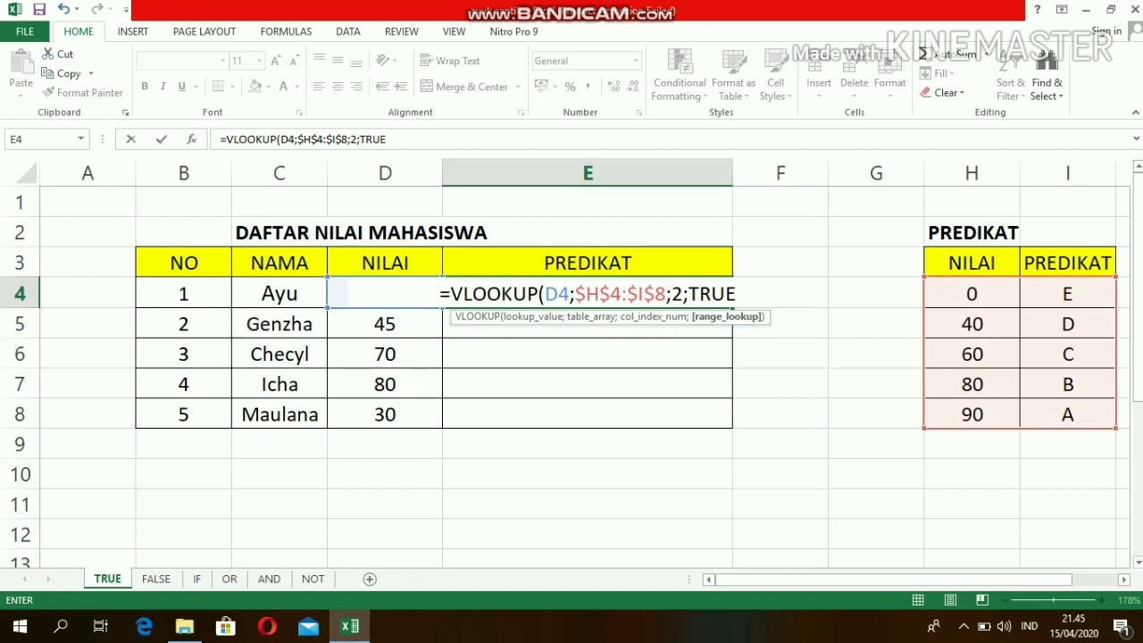
type(")")
key("Return")
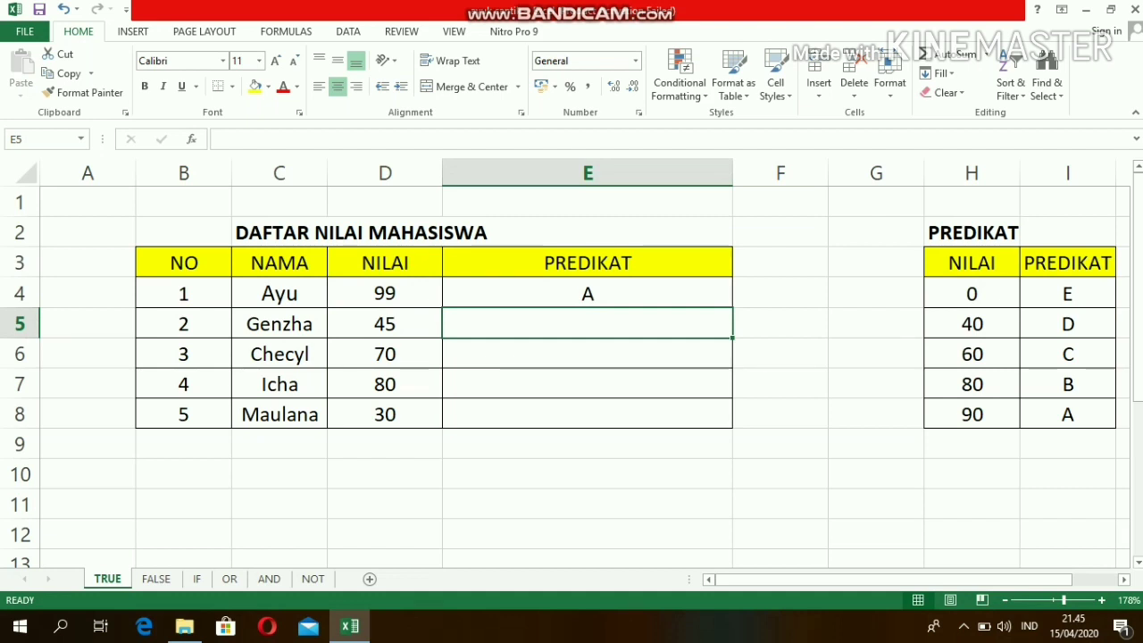
Step: Copy the VLOOKUP formula from E4 down the PREDIKAT column through E8
left_click(588, 294)
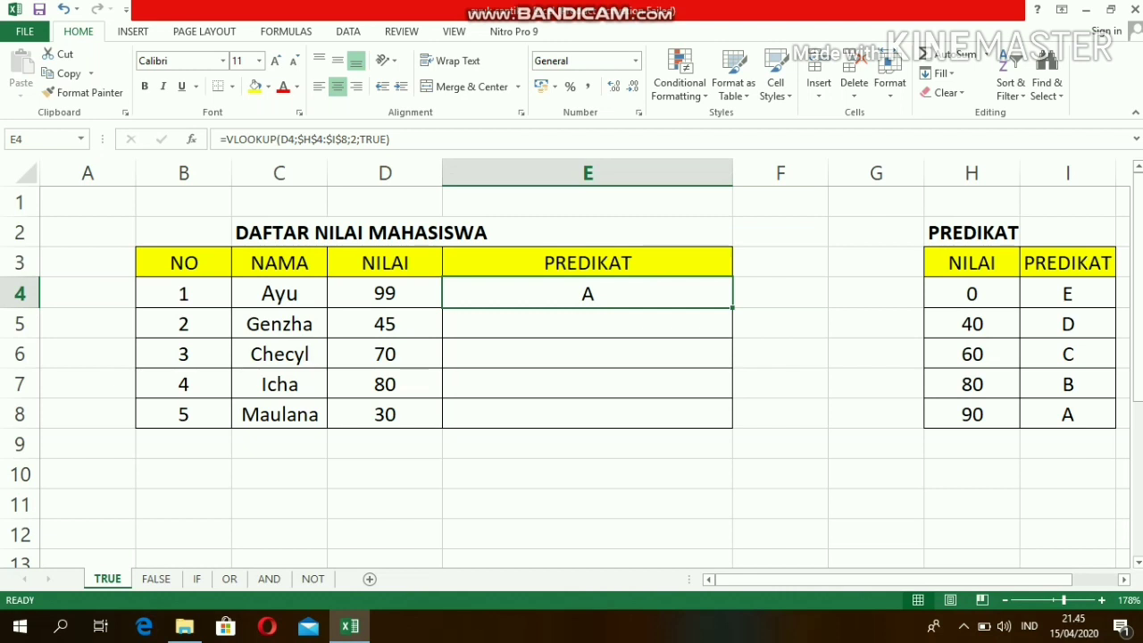
left_click_drag(732, 308, 732, 427)
left_click(588, 293)
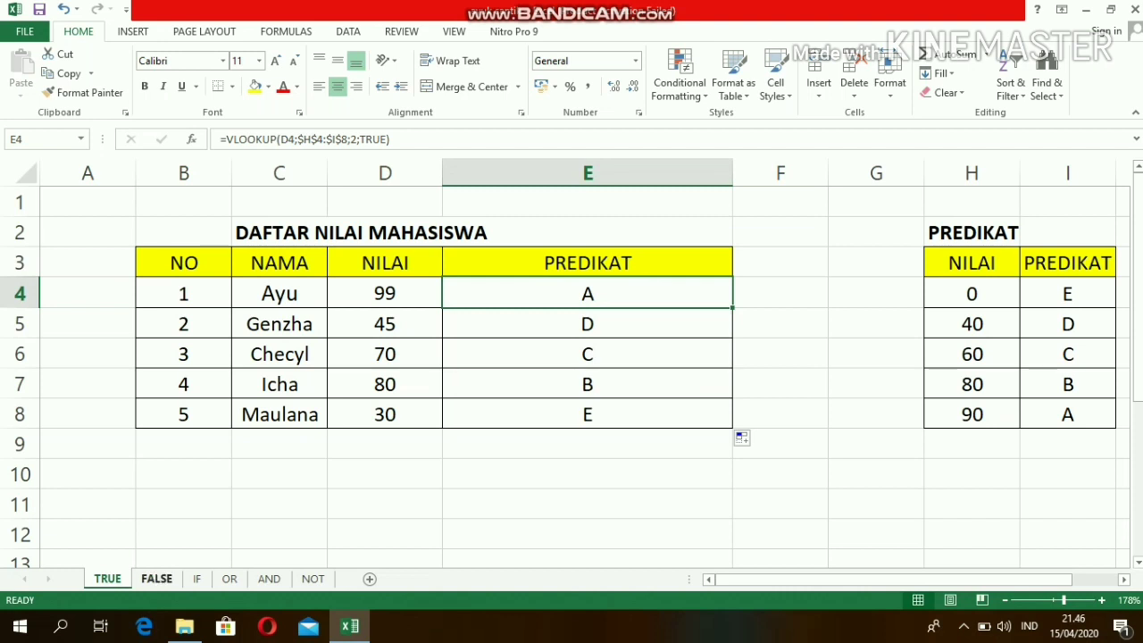
Step: On the FALSE sheet, start a VLOOKUP formula in HARGA cell E4 with D4 as the lookup value
left_click(156, 579)
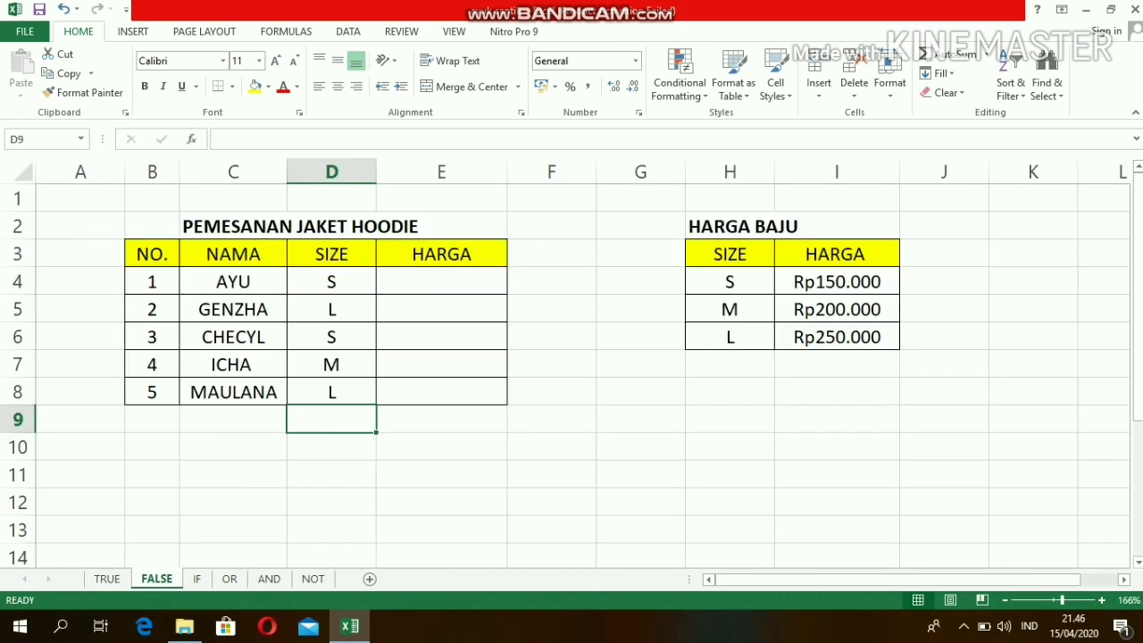
mouse_move(665, 7)
left_click(441, 281)
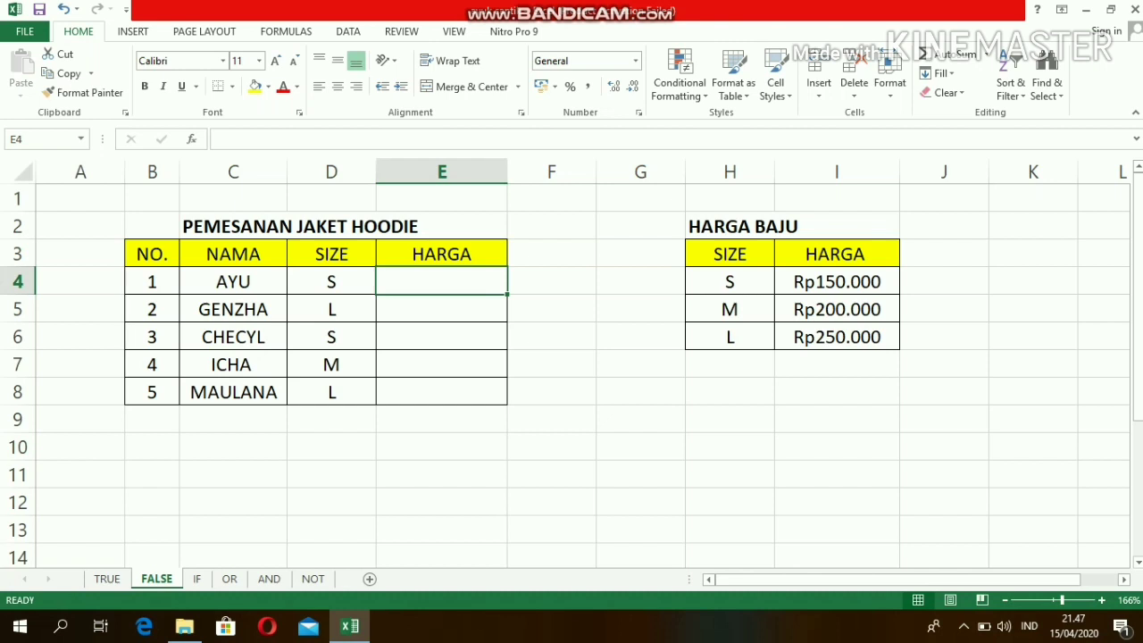
type("=")
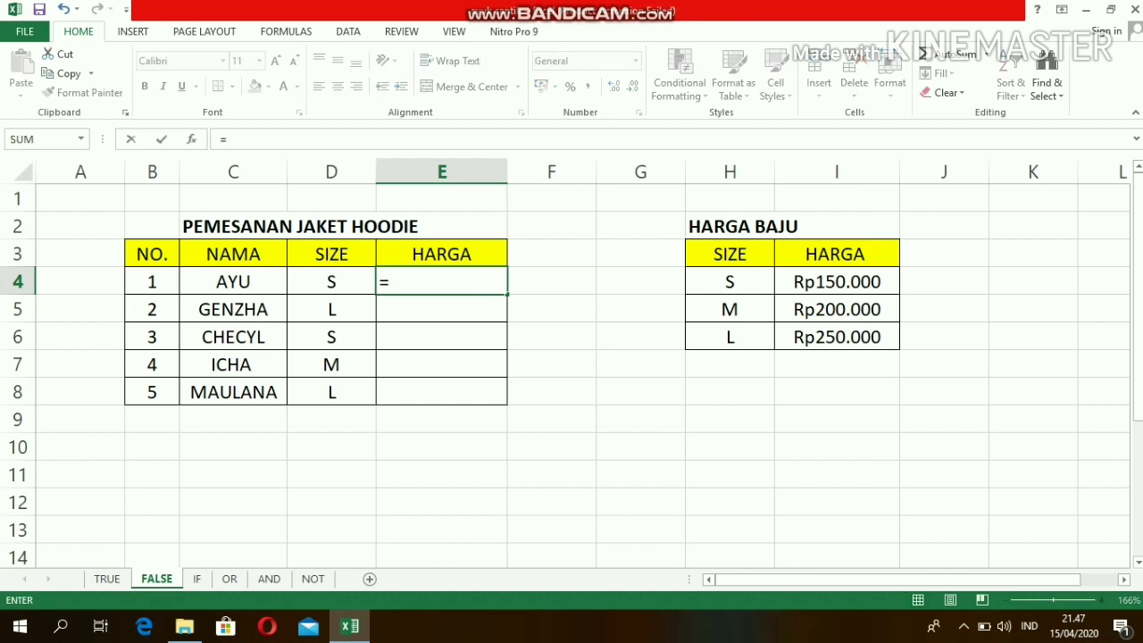
type("V")
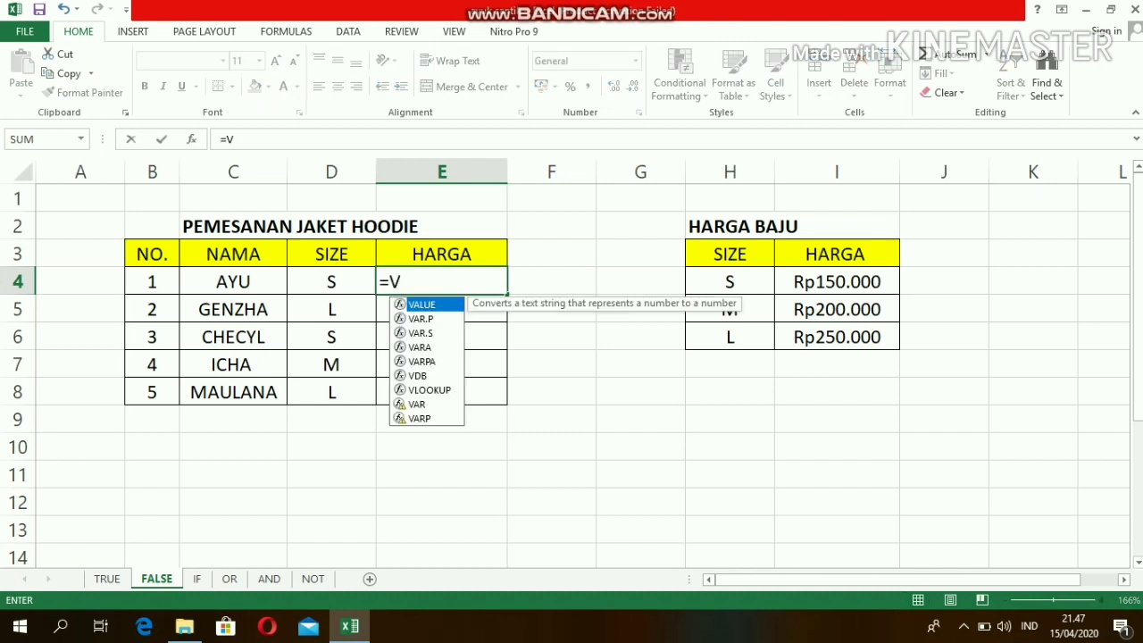
type("LOOKUP")
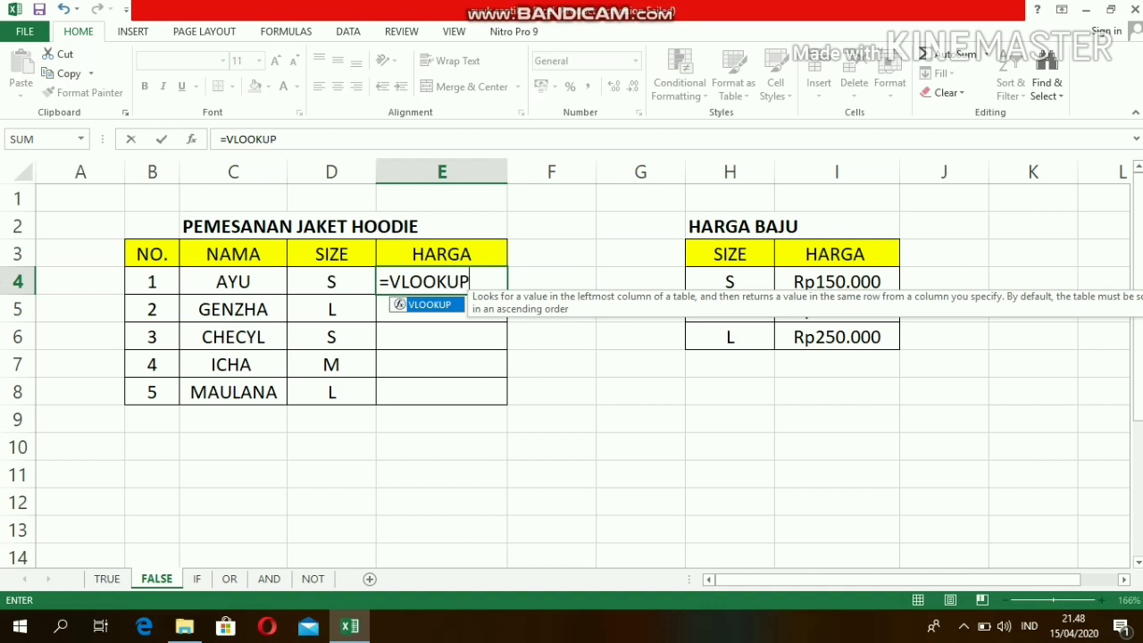
type("(")
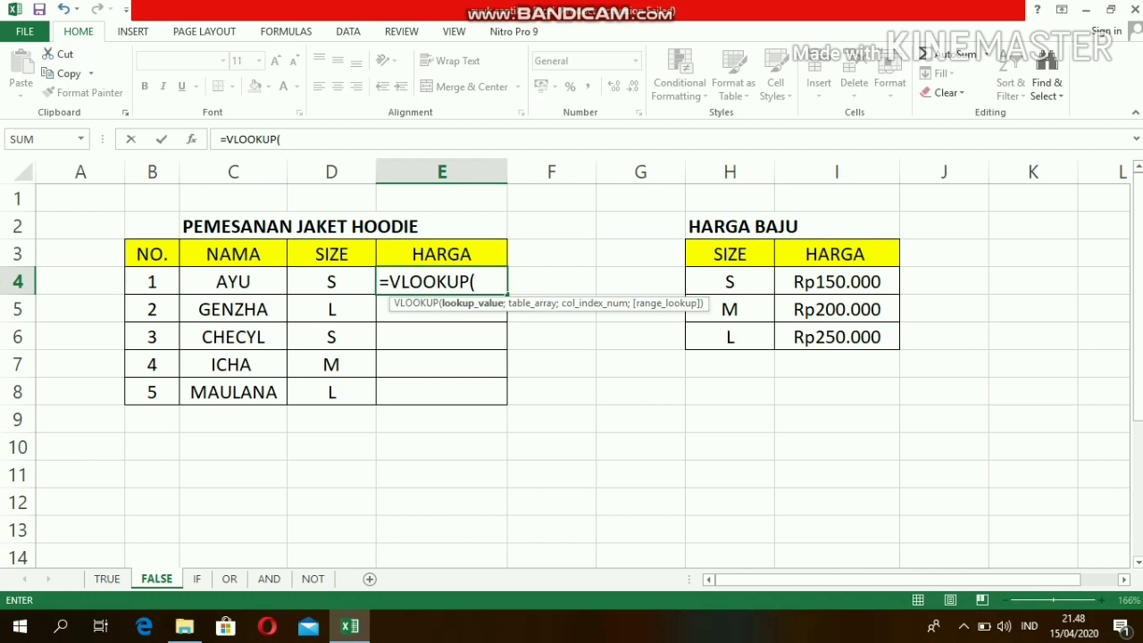
left_click(331, 281)
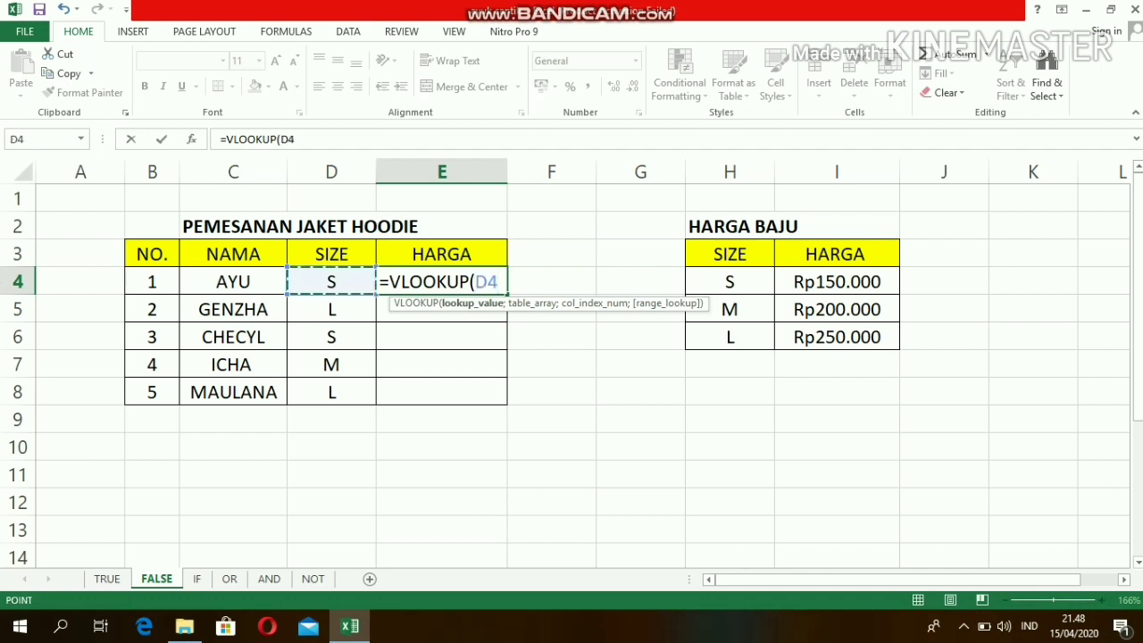
Step: Add the price table H4:I6 as the formula's table array, locked as the absolute reference $H$4:$I$6
type(";")
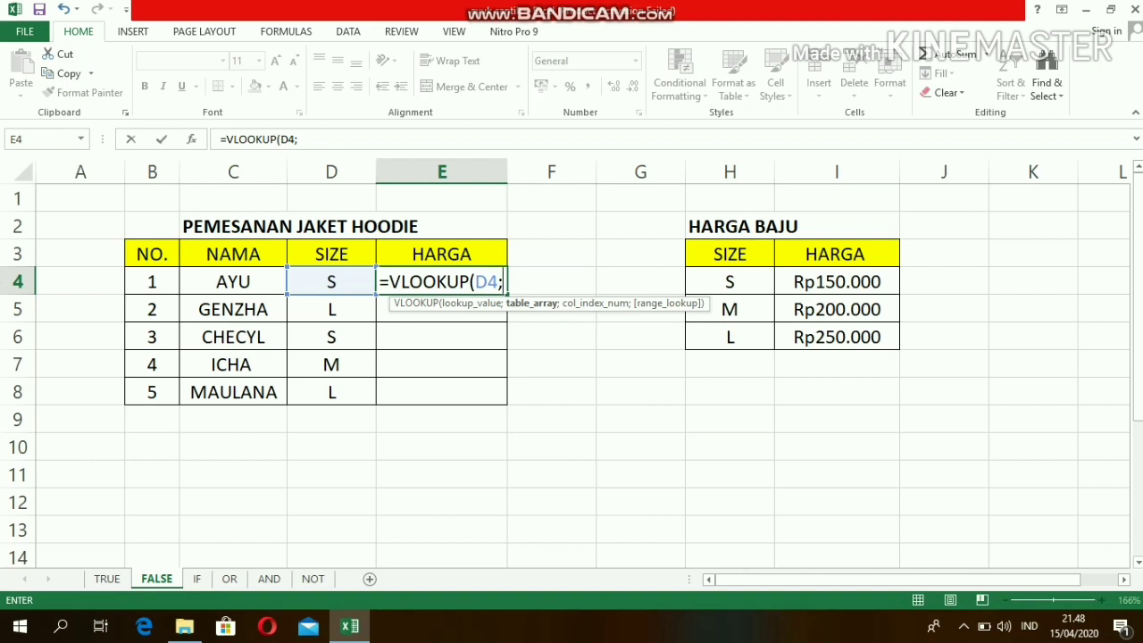
left_click(730, 281)
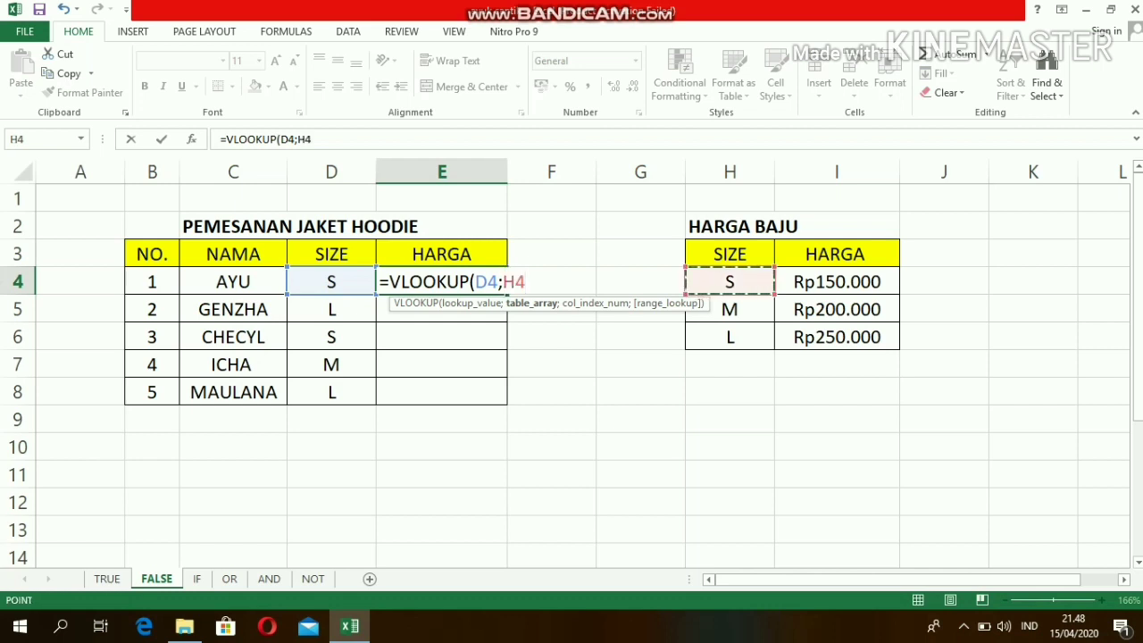
left_click_drag(729, 284, 893, 345)
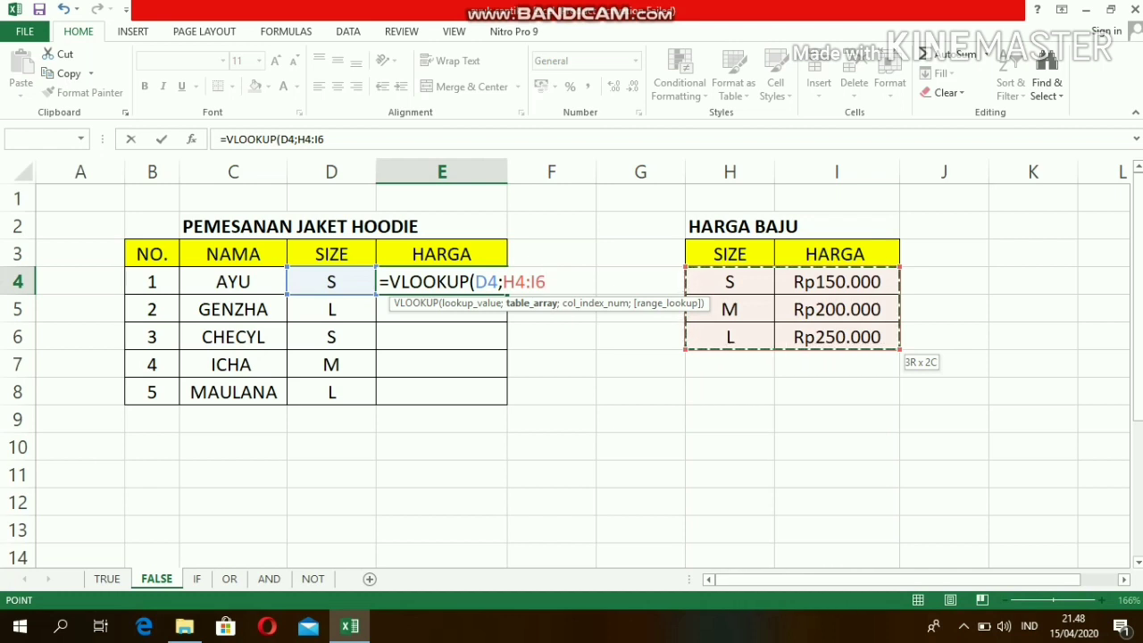
key("F4")
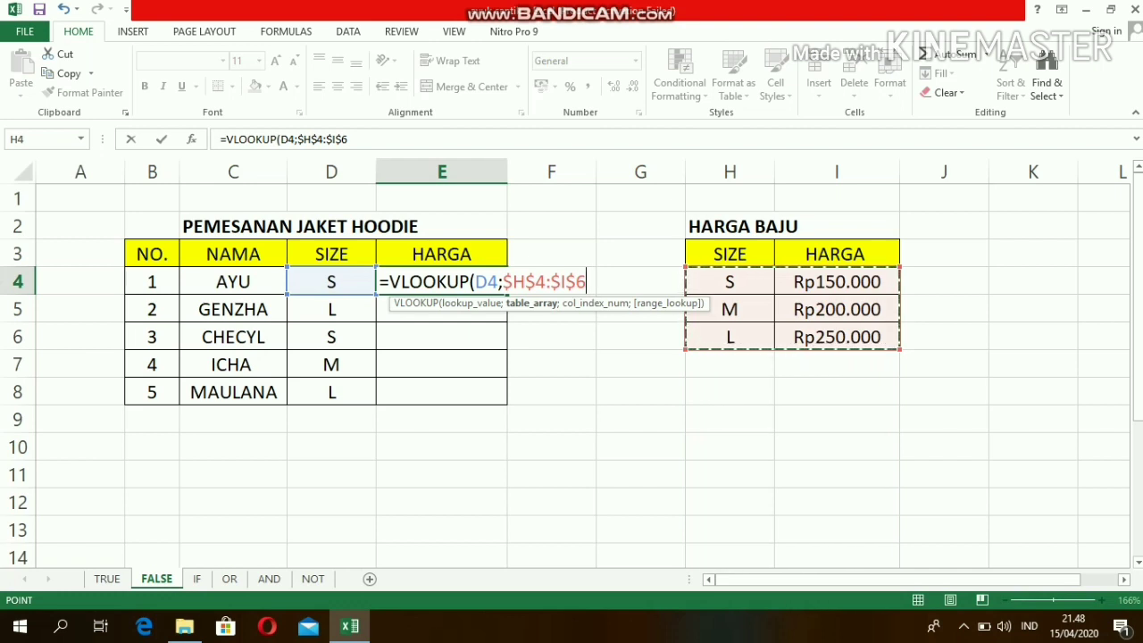
Step: Complete the price lookup formula in E4 with column index 2 and FALSE for an exact match
type(";")
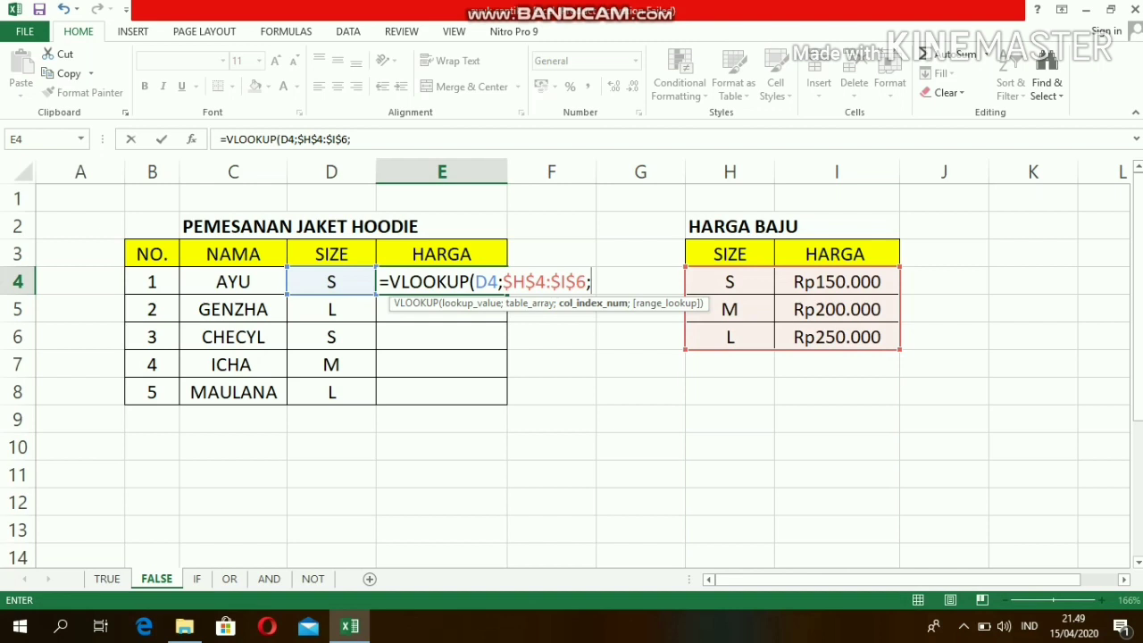
type("2;")
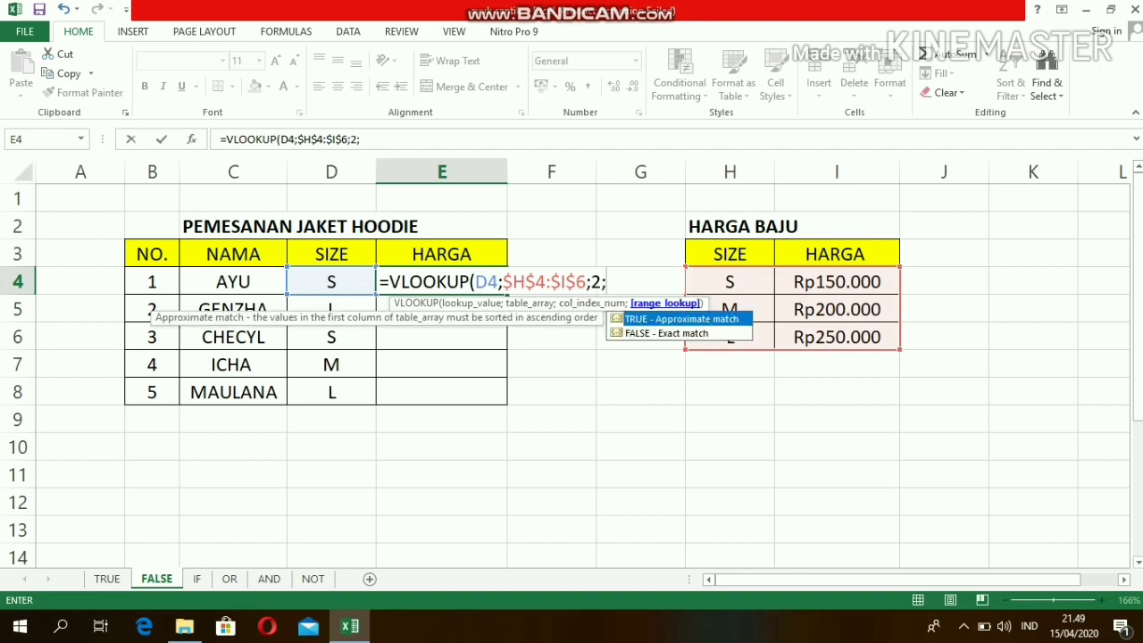
type("FALSE")
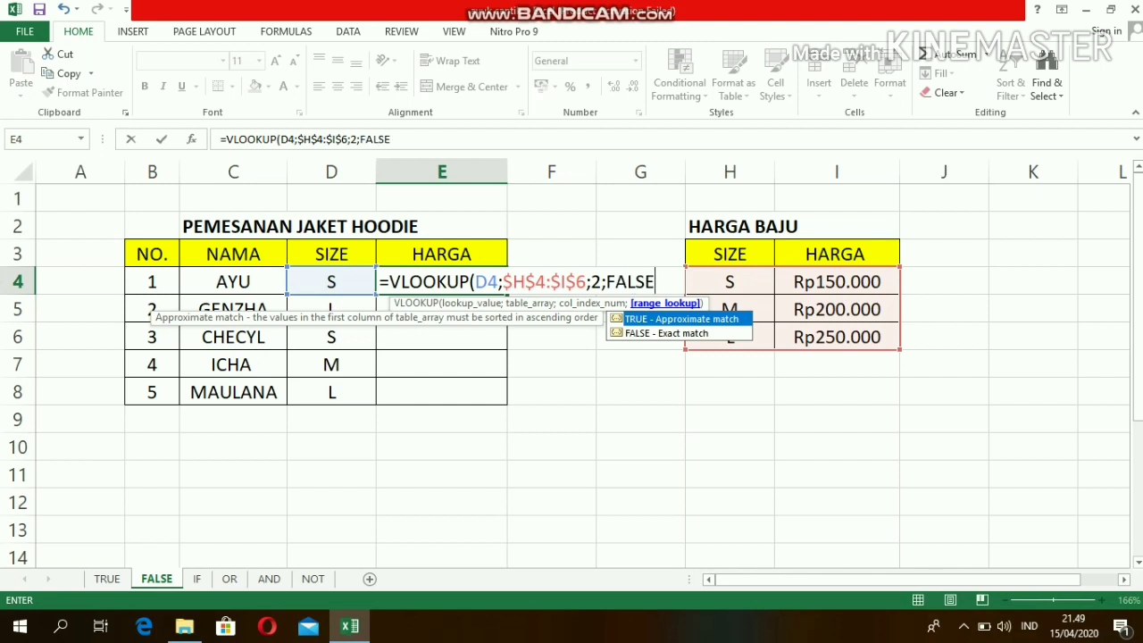
type(")")
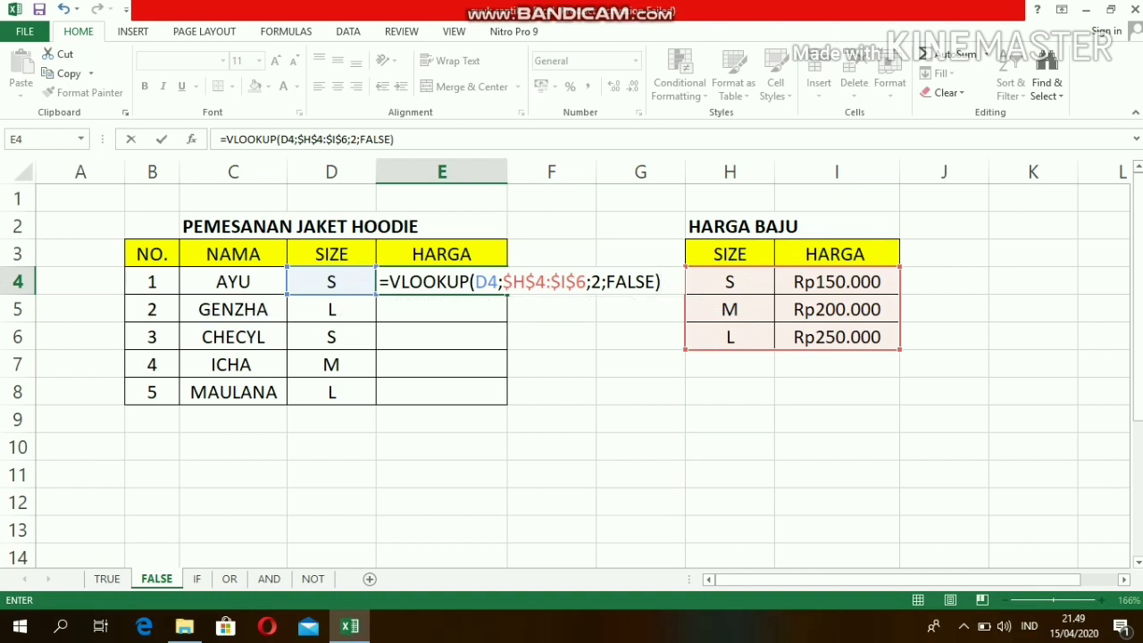
key("Return")
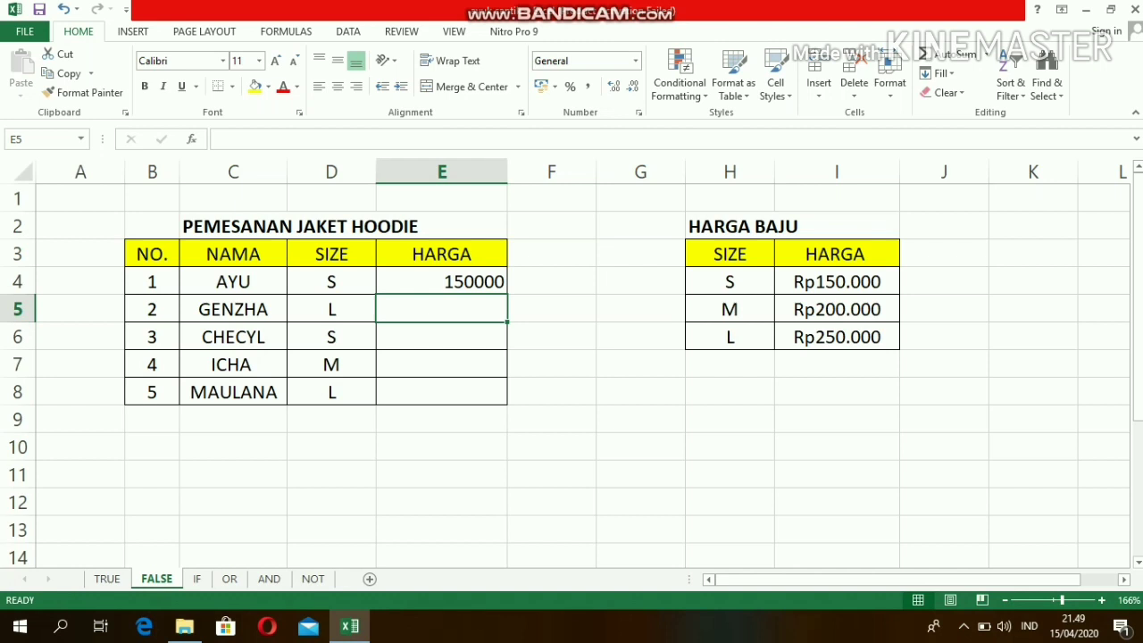
Step: Copy the price lookup formula from E4 down the HARGA column through E8
left_click(443, 281)
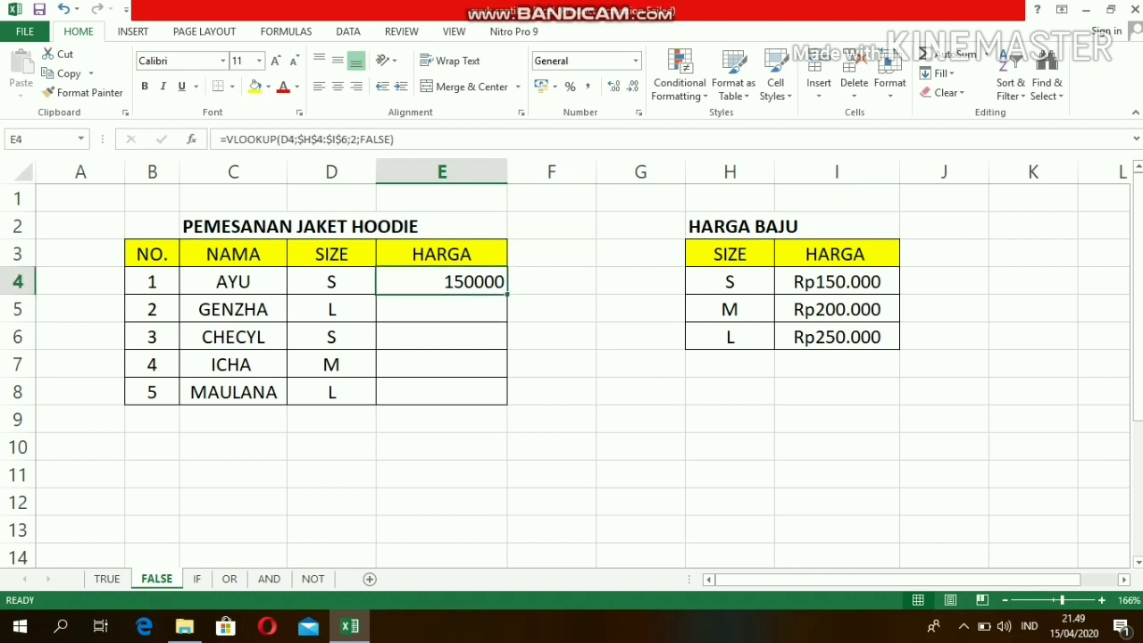
left_click_drag(507, 295, 500, 395)
left_click(442, 309)
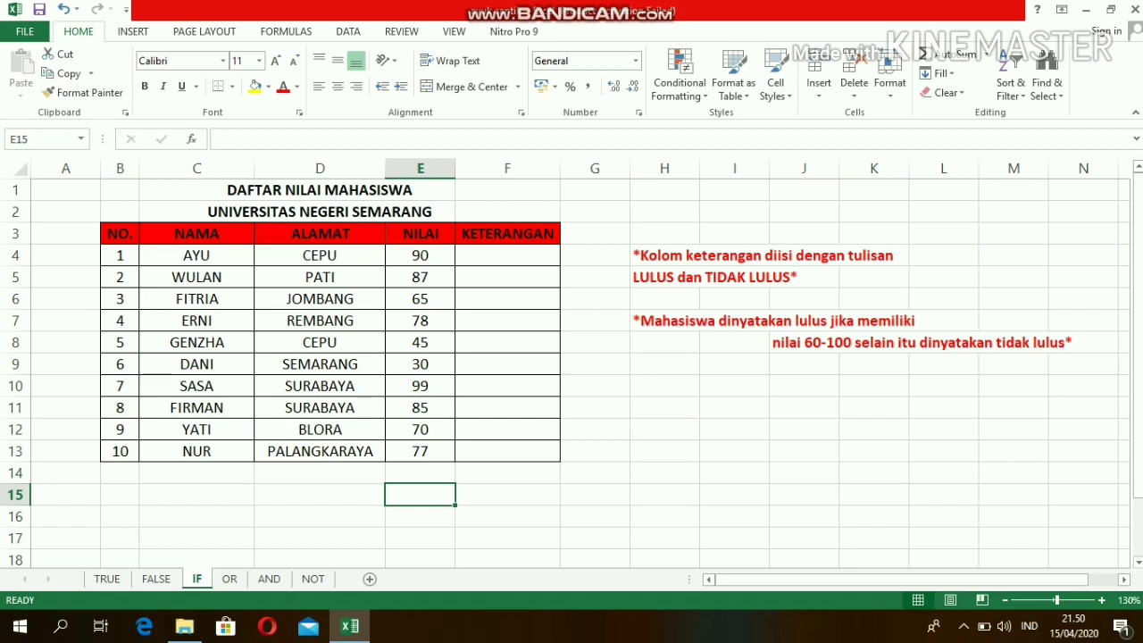
Step: On the IF sheet, write the sample syntax =IF(KONDISI;NILAI_TRUE;NILAI_FALSE) in cell E15
left_click(396, 139)
type("=IF")
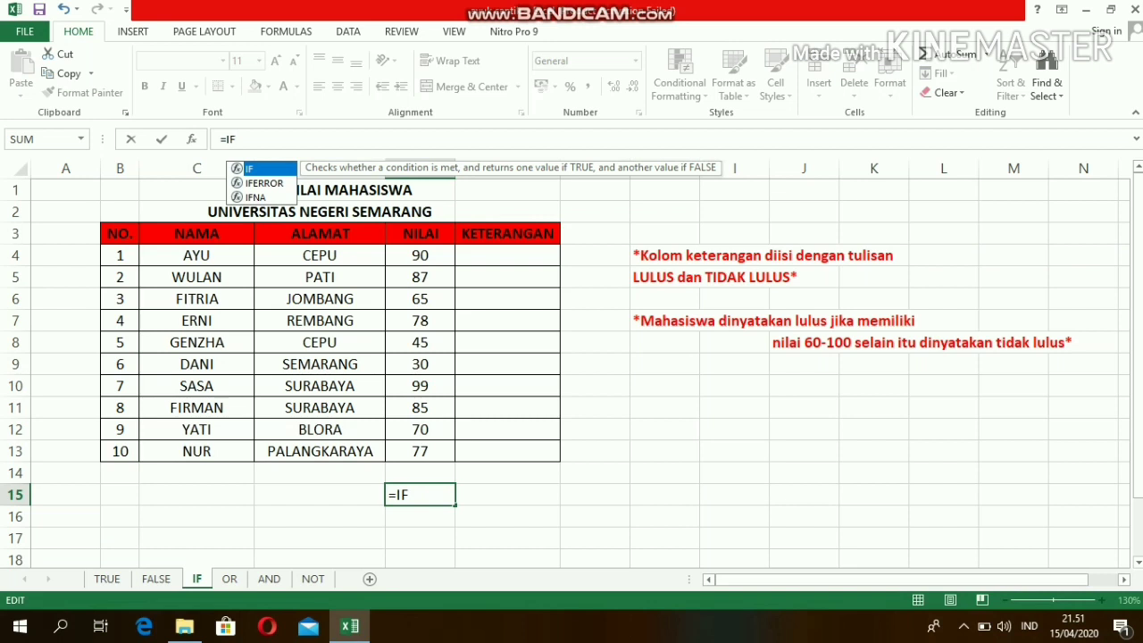
type("(K")
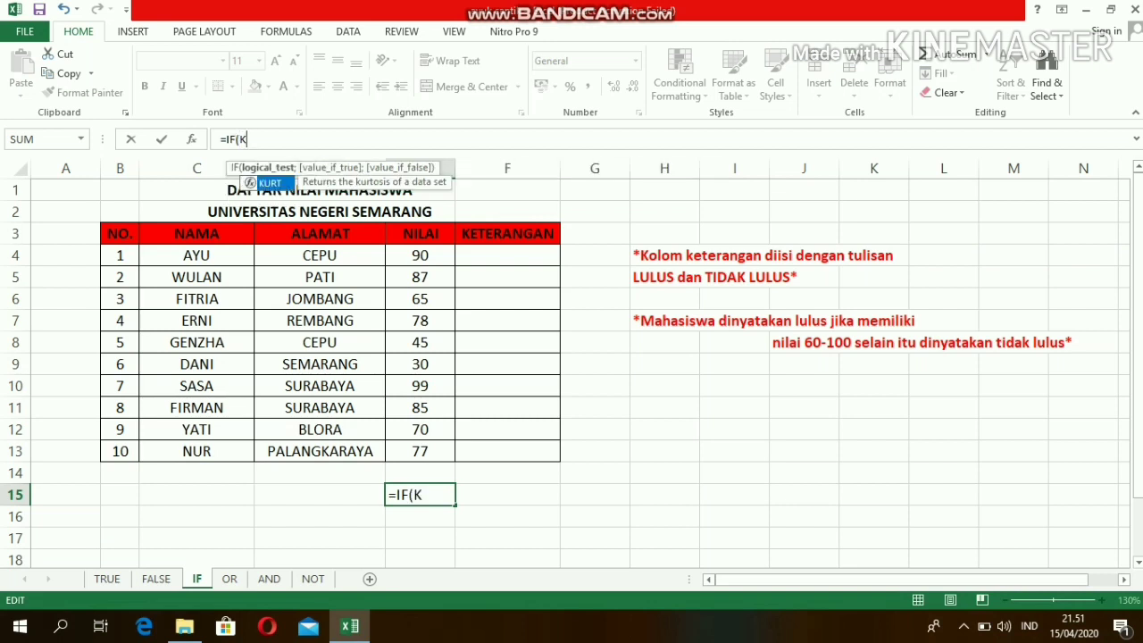
type("ON")
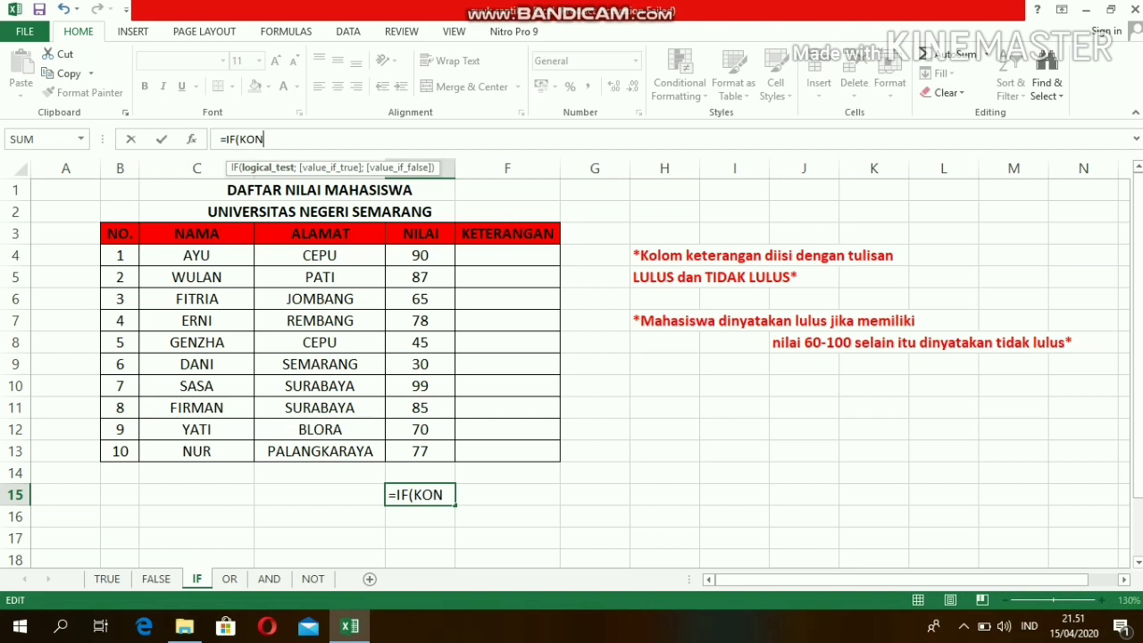
type("DISI")
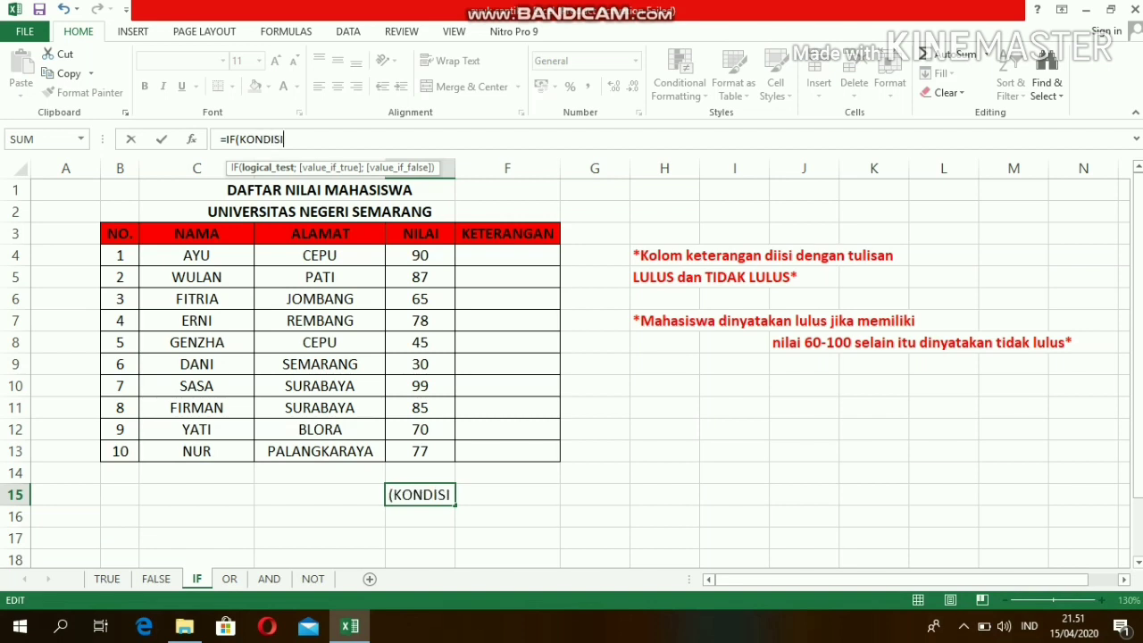
type(";")
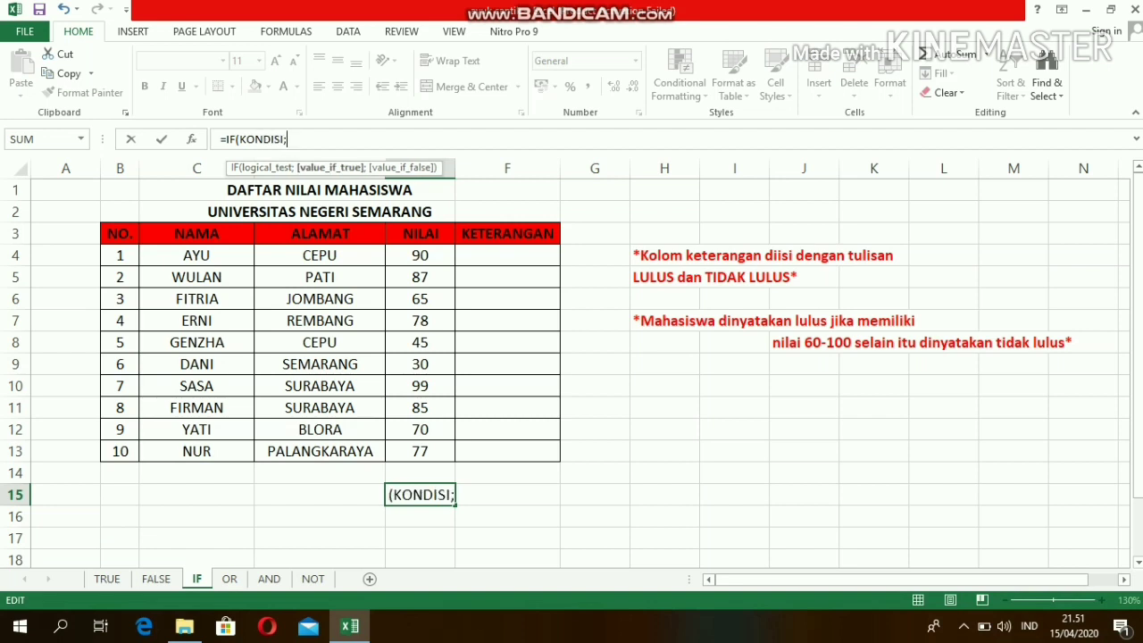
type("NIL")
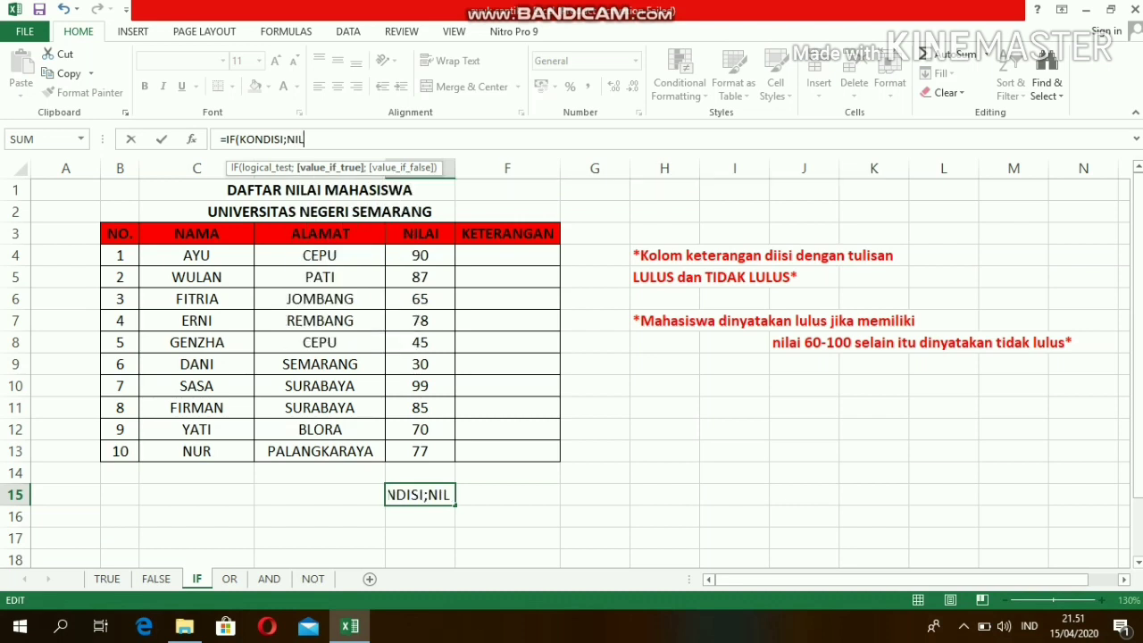
type("AI_")
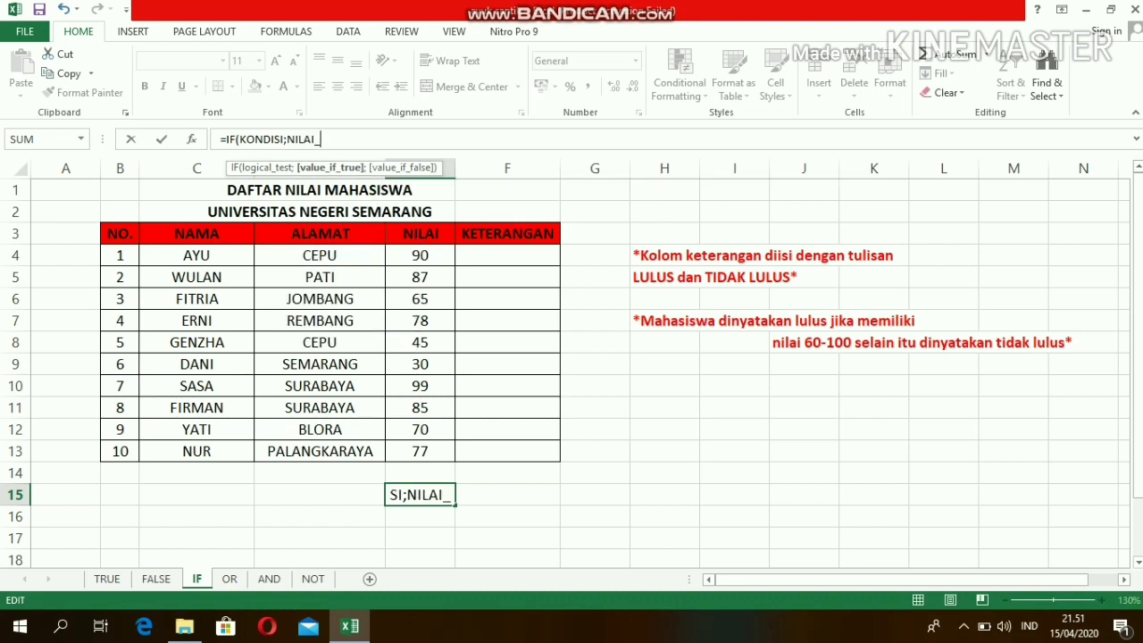
type("TRU")
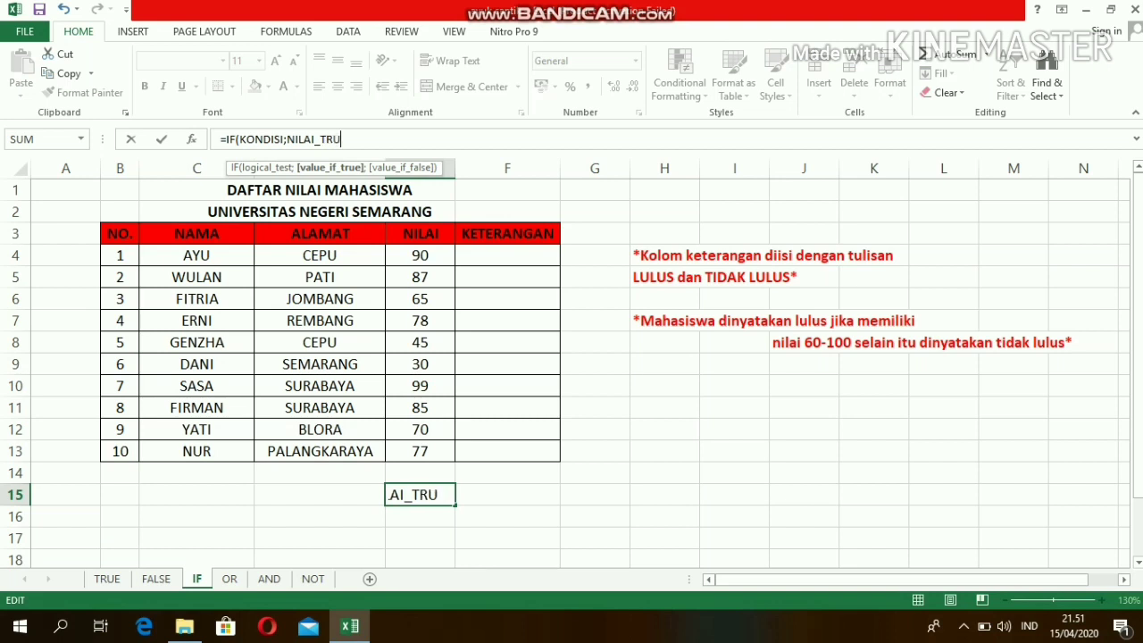
type("E;NI")
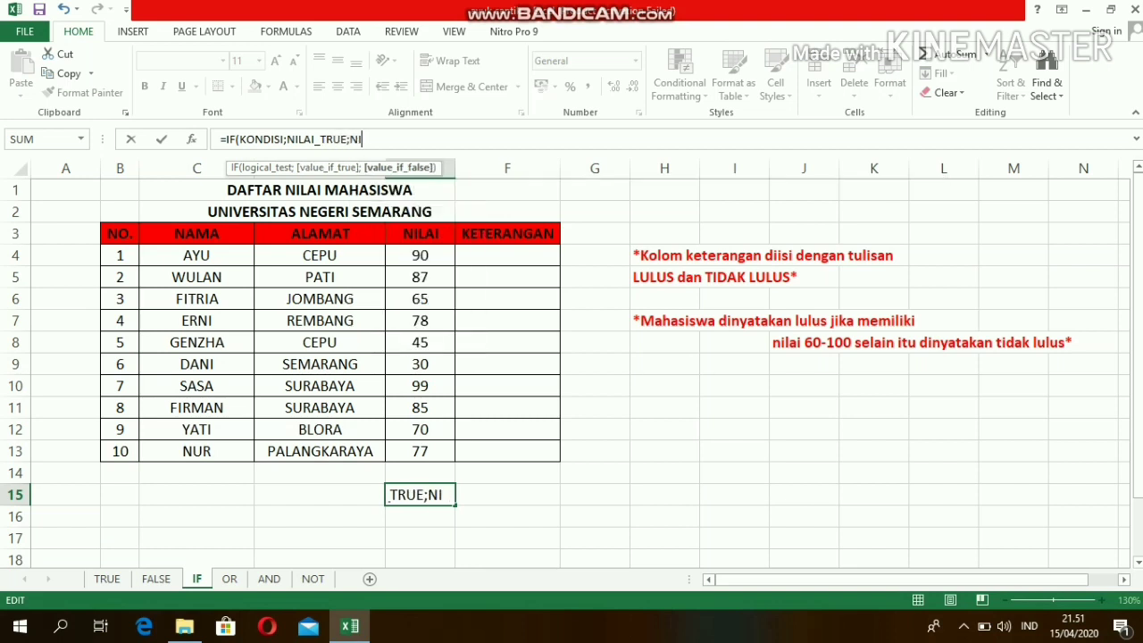
type("LAI_FAL")
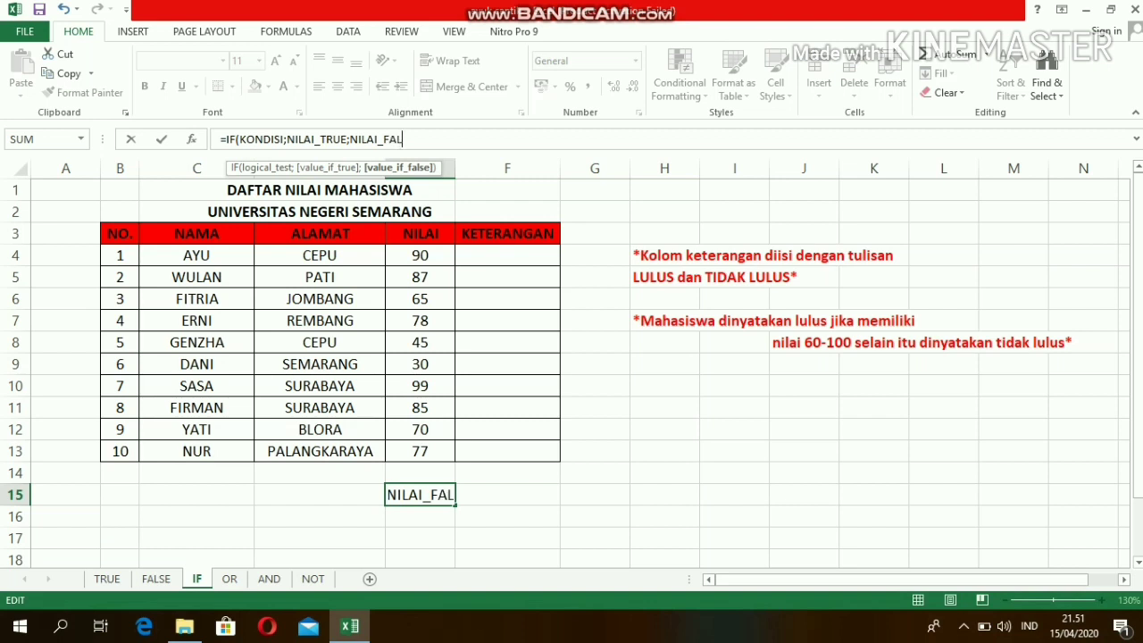
type("SE)")
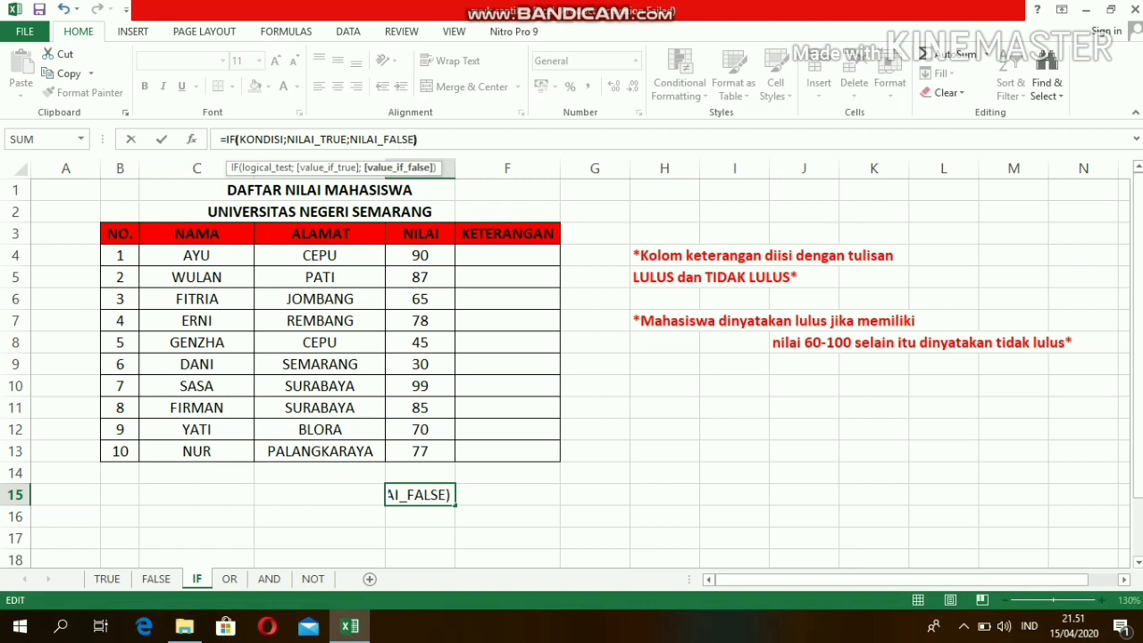
Step: Erase the whole sample IF syntax from cell E15
key("BackSpace")
key("BackSpace")
key("BackSpace")
key("BackSpace")
key("BackSpace")
key("BackSpace")
key("BackSpace")
key("BackSpace")
key("BackSpace")
key("BackSpace")
key("BackSpace")
key("BackSpace")
key("BackSpace")
key("BackSpace")
key("BackSpace")
key("BackSpace")
key("BackSpace")
key("BackSpace")
key("BackSpace")
key("BackSpace")
key("BackSpace")
key("BackSpace")
key("BackSpace")
key("BackSpace")
key("BackSpace")
key("BackSpace")
key("BackSpace")
key("BackSpace")
key("BackSpace")
key("BackSpace")
key("BackSpace")
key("BackSpace")
key("BackSpace")
key("BackSpace")
key("BackSpace")
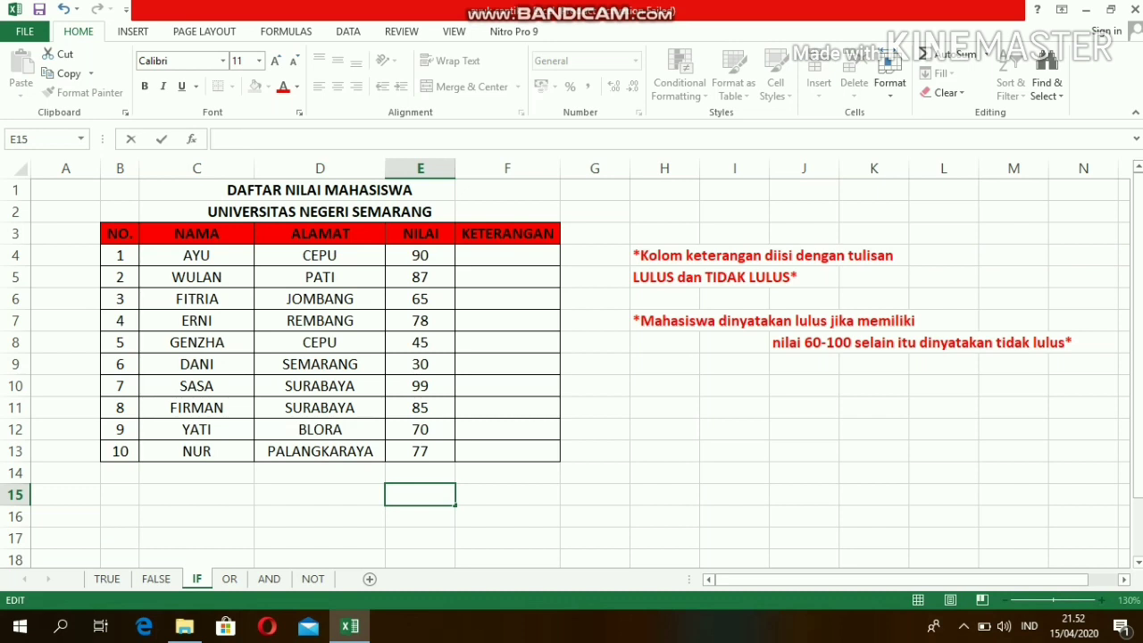
Step: Start an IF formula in KETERANGAN cell F4 with the logical test E4>=60
left_click(508, 277)
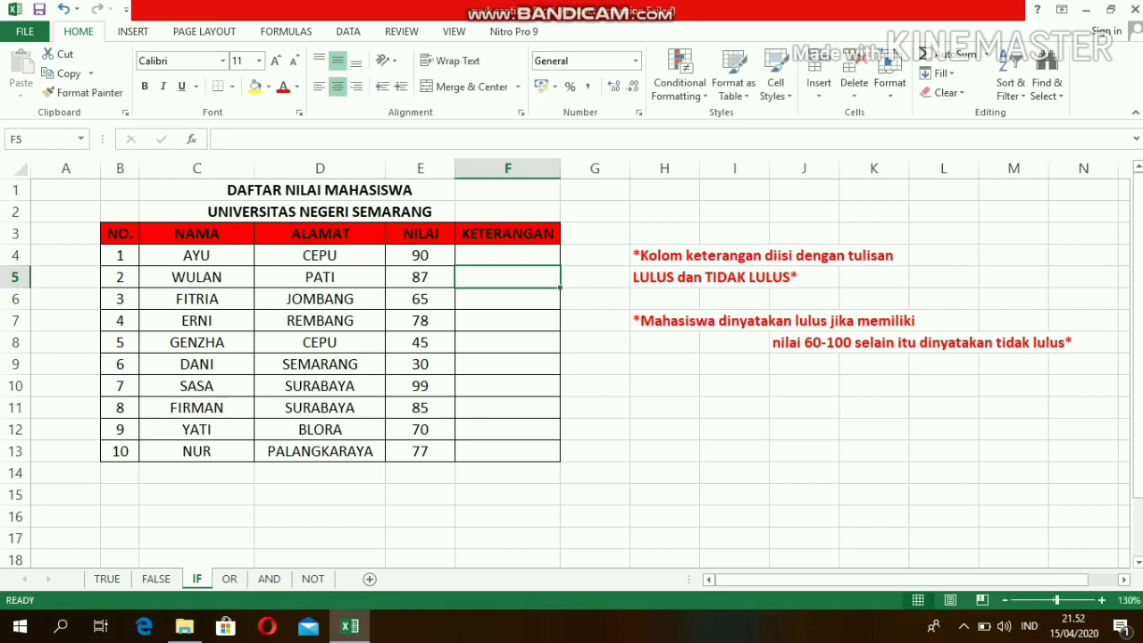
left_click(508, 255)
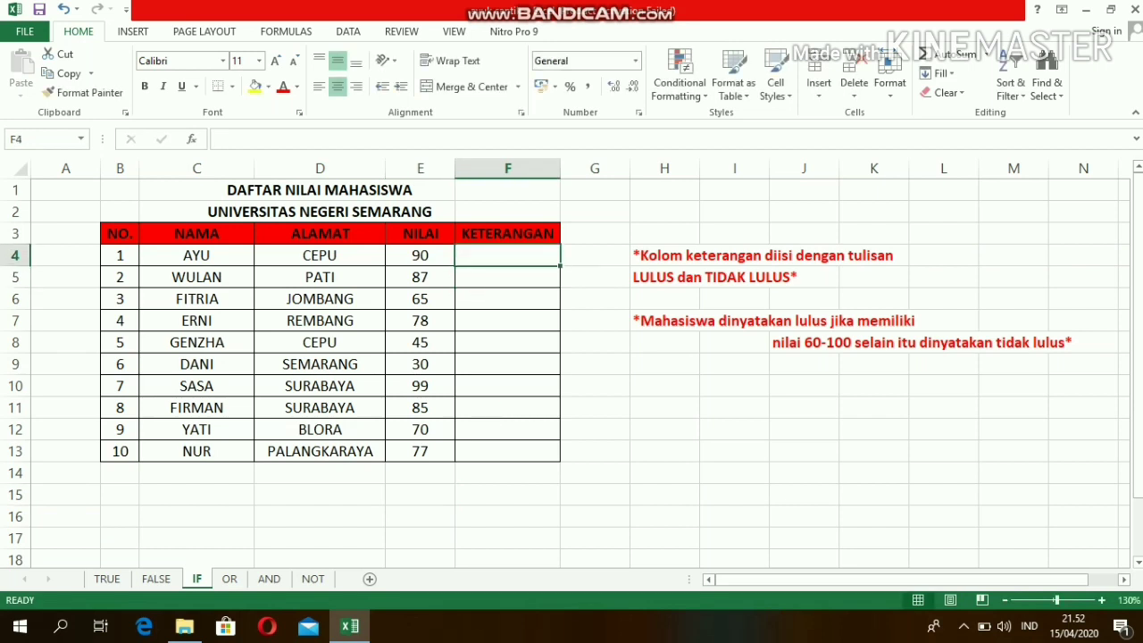
type("=")
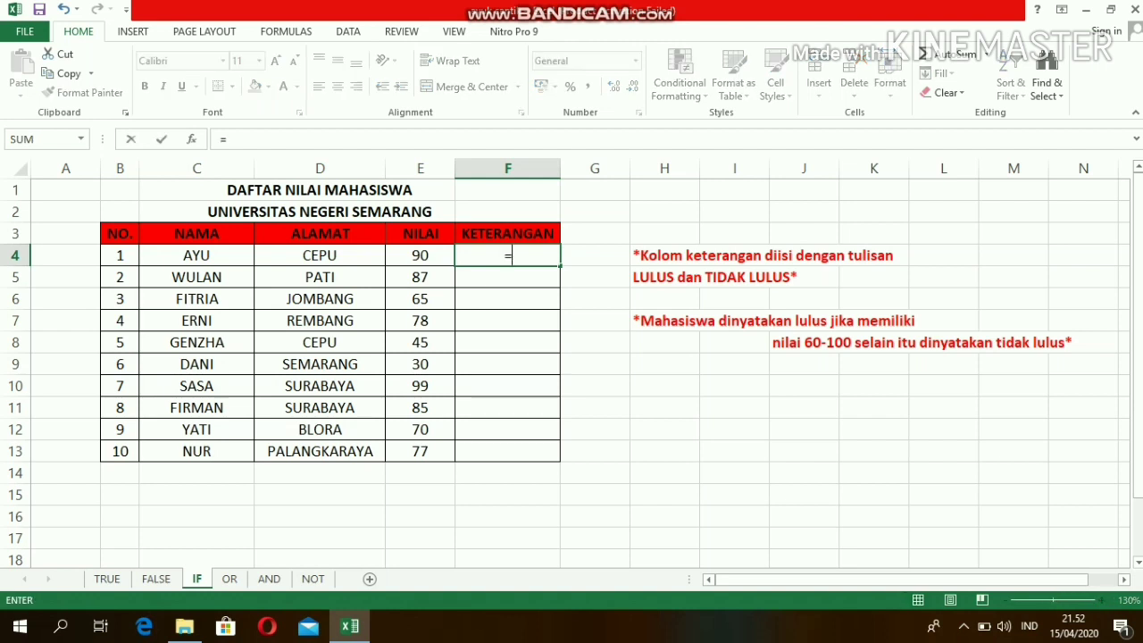
type("IF(")
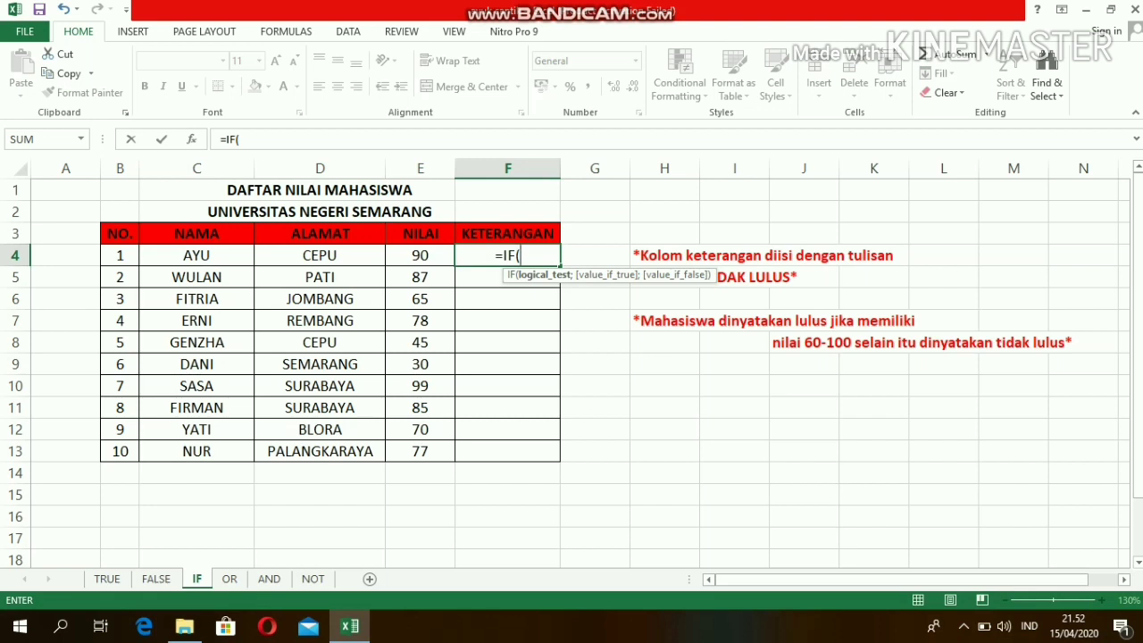
left_click(420, 255)
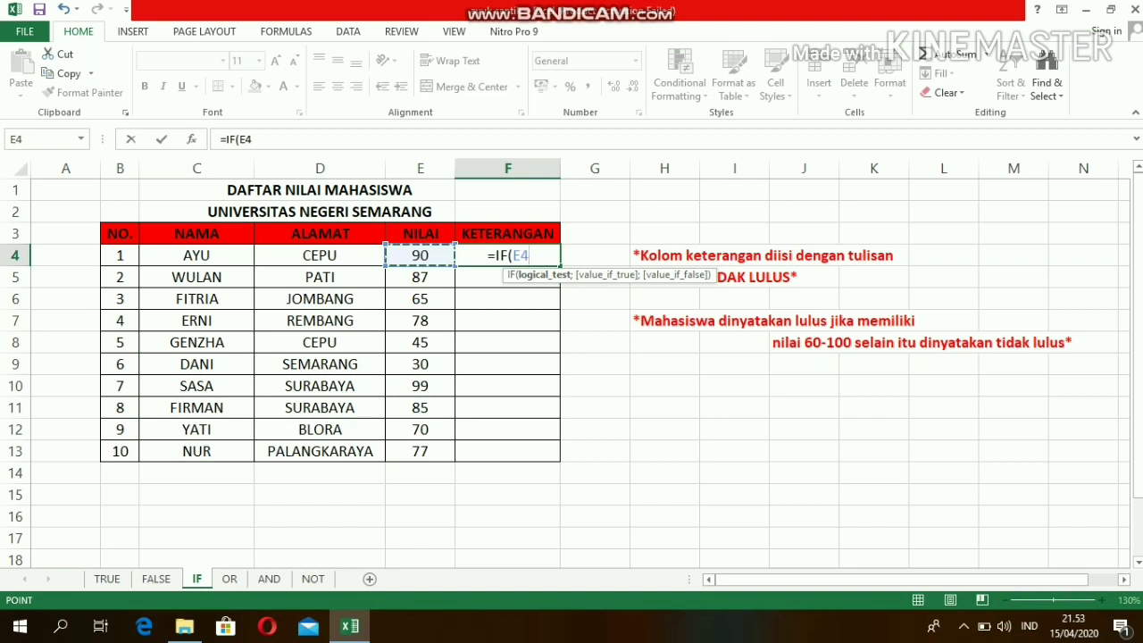
type(">")
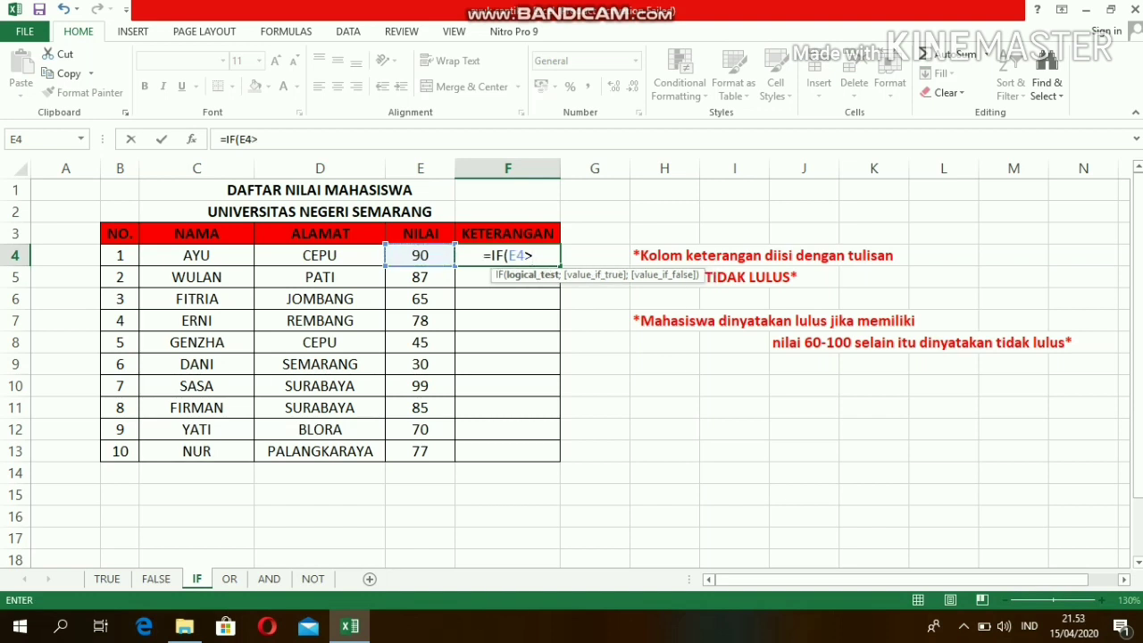
type("=6")
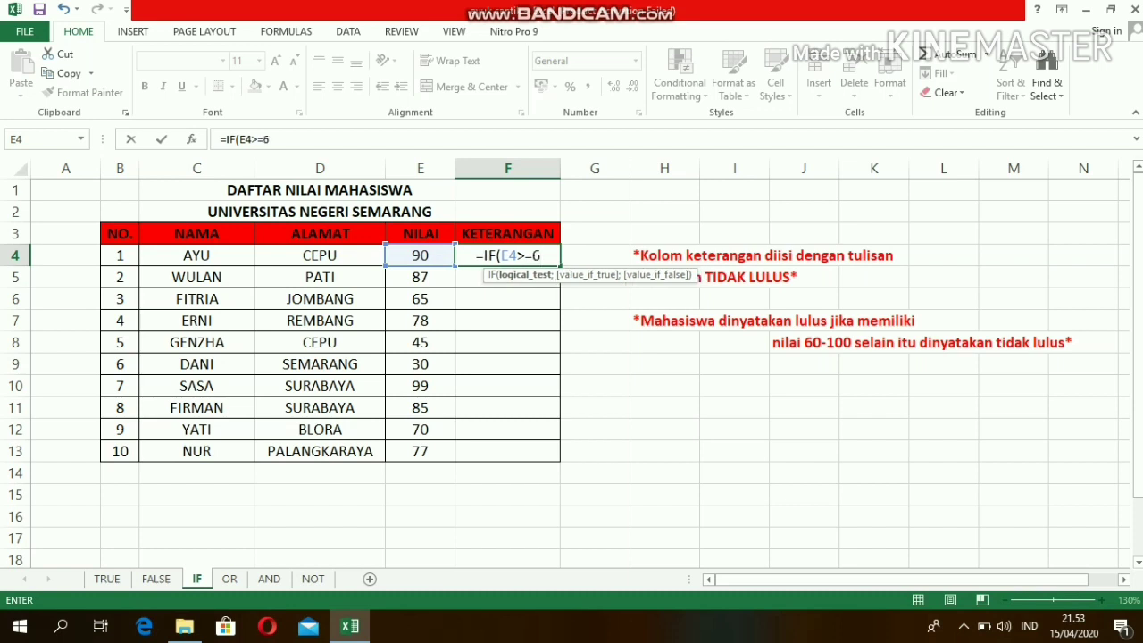
type("0")
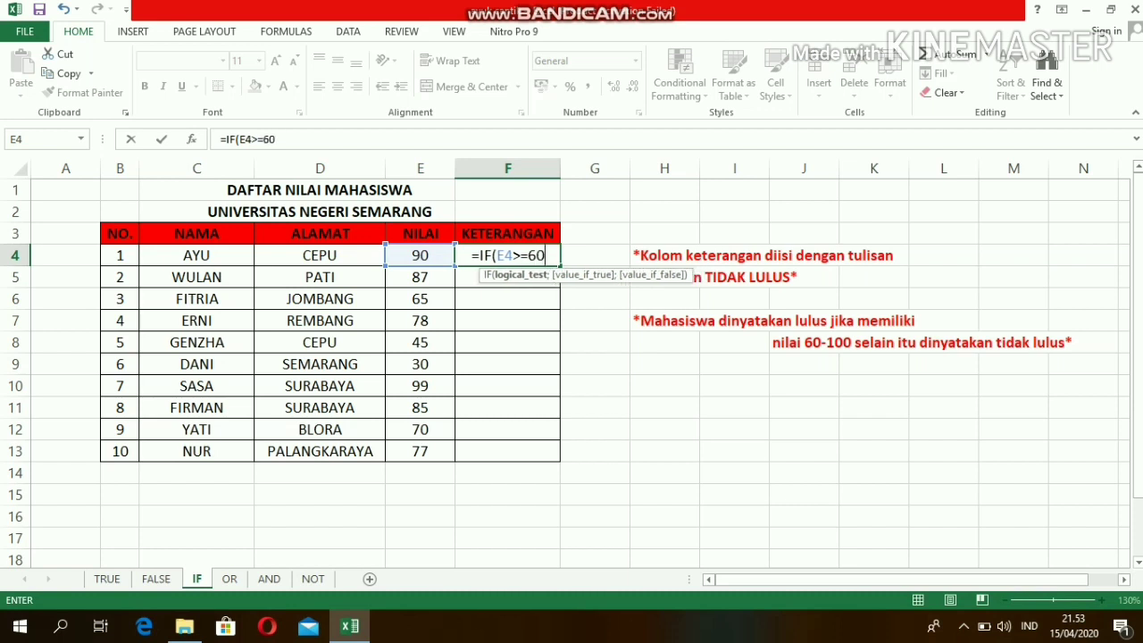
Step: Complete the IF formula in F4 with "LULUS" as the true value and "TIDAK LULUS" as the false value
type(";")
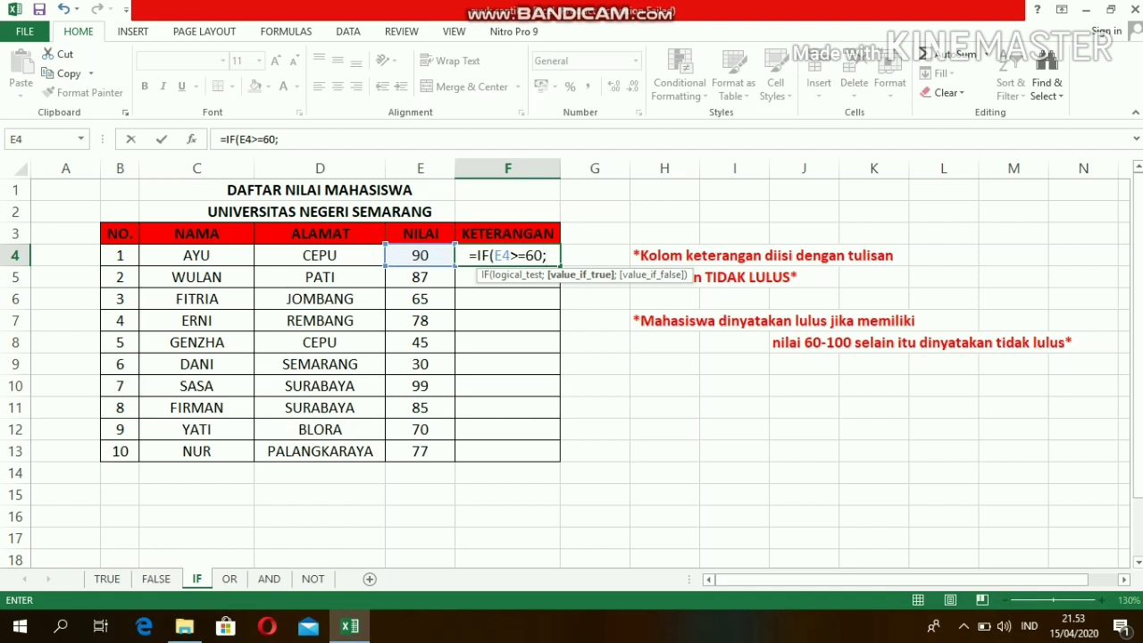
type("\"")
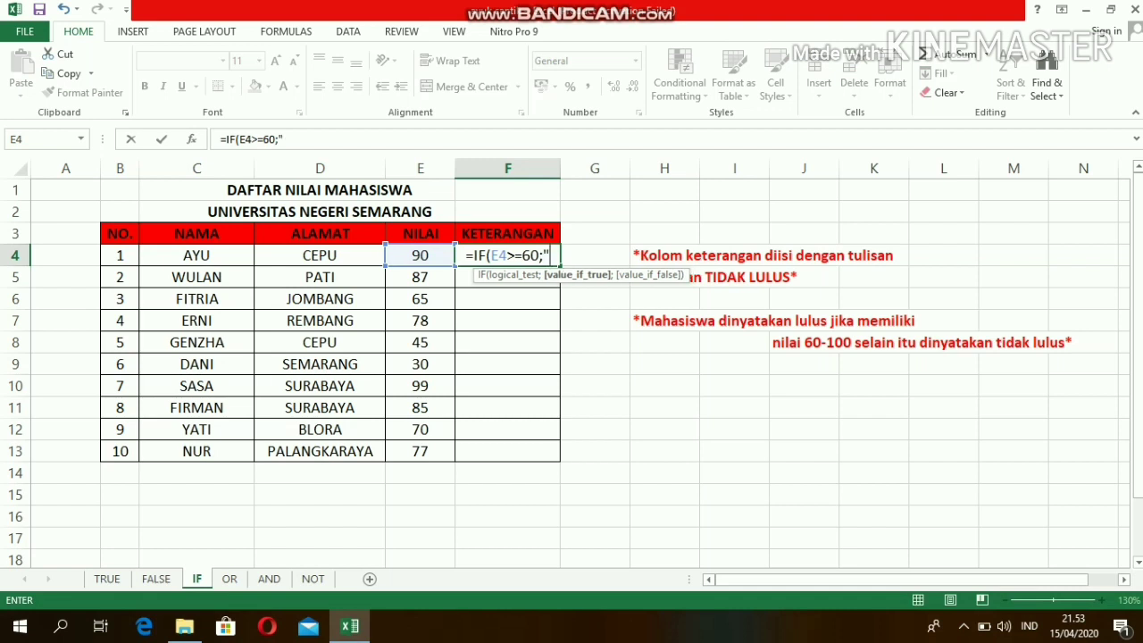
type("LULU")
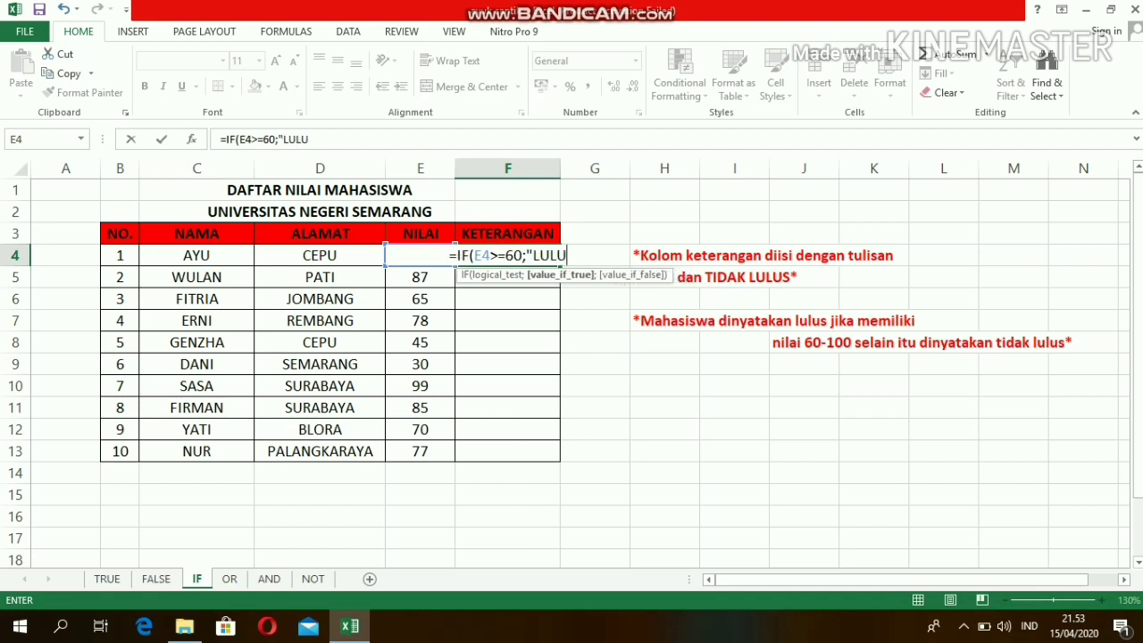
type("S\";")
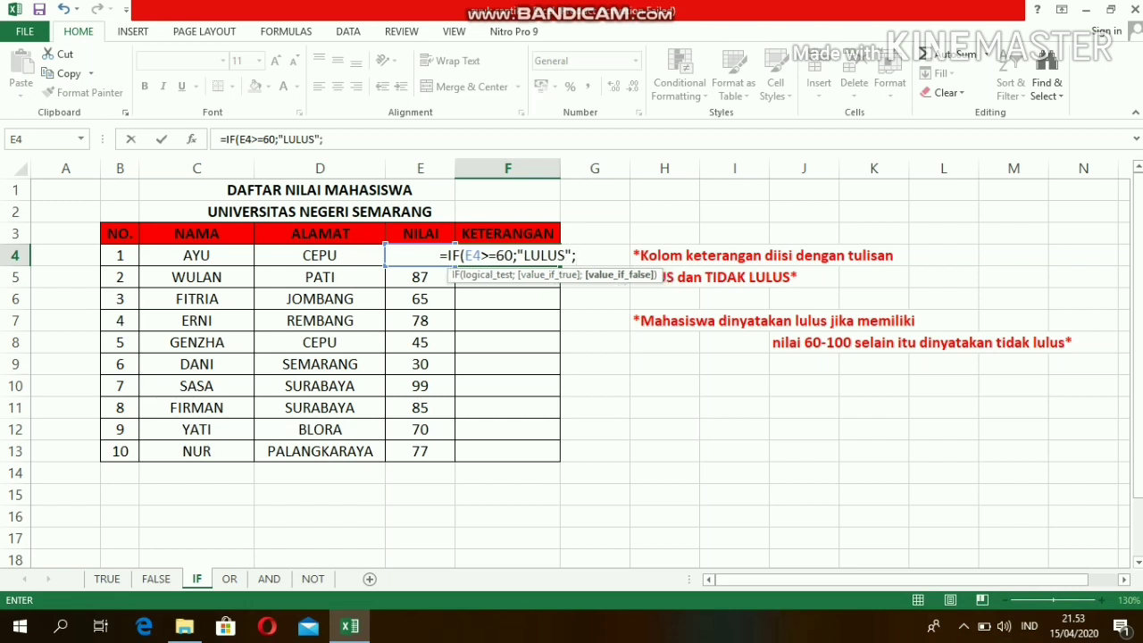
type("\"")
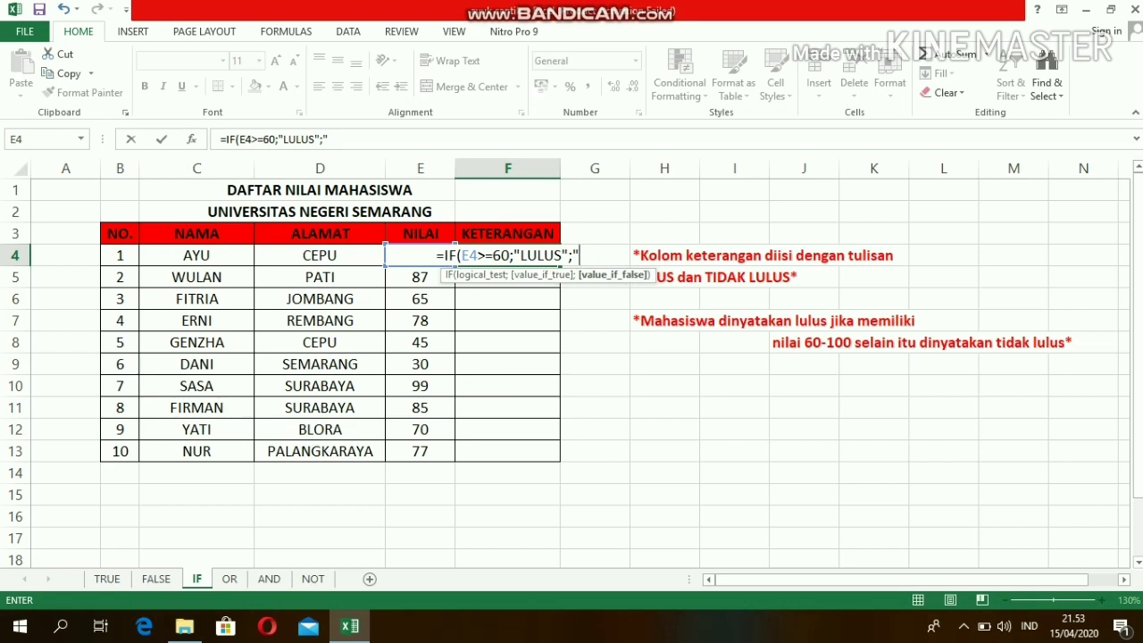
type("TIDAK ")
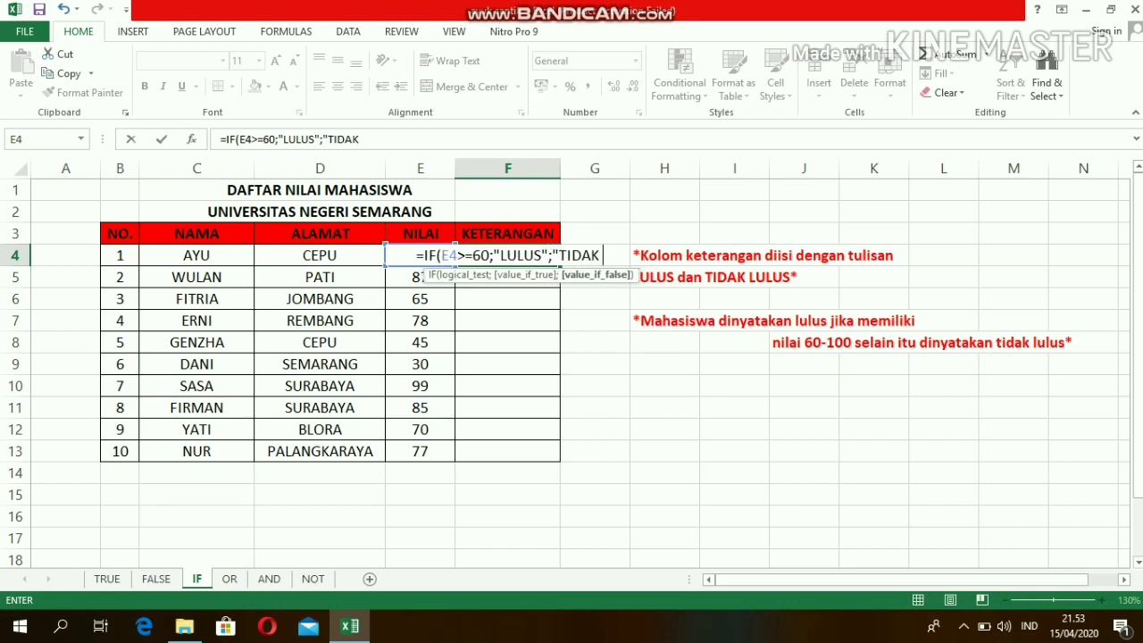
type("LULUS\"")
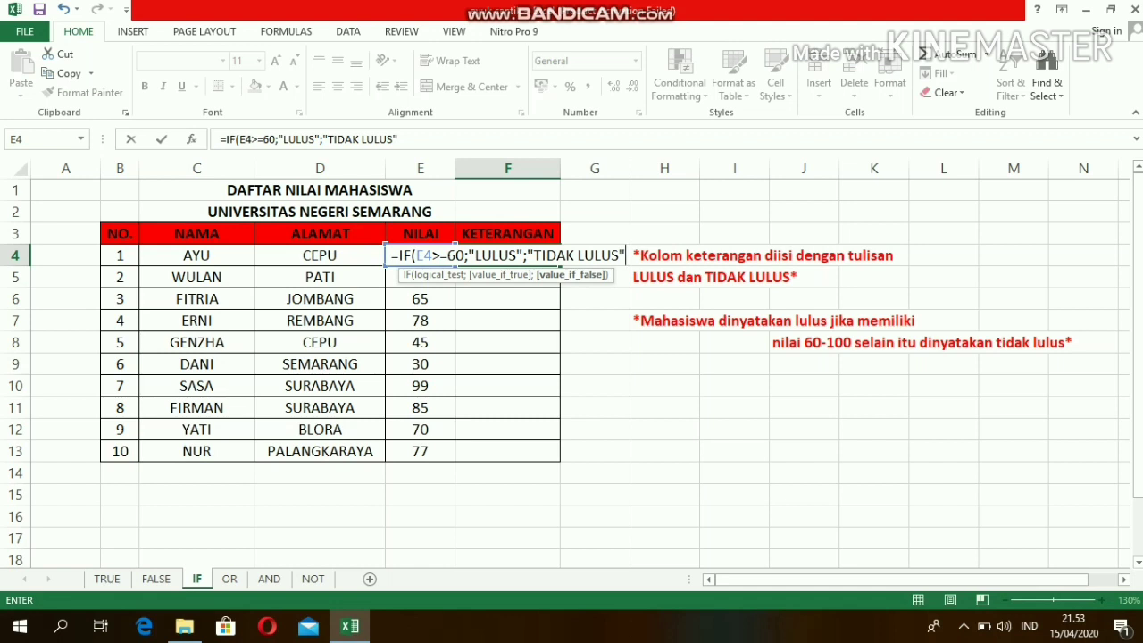
type(")")
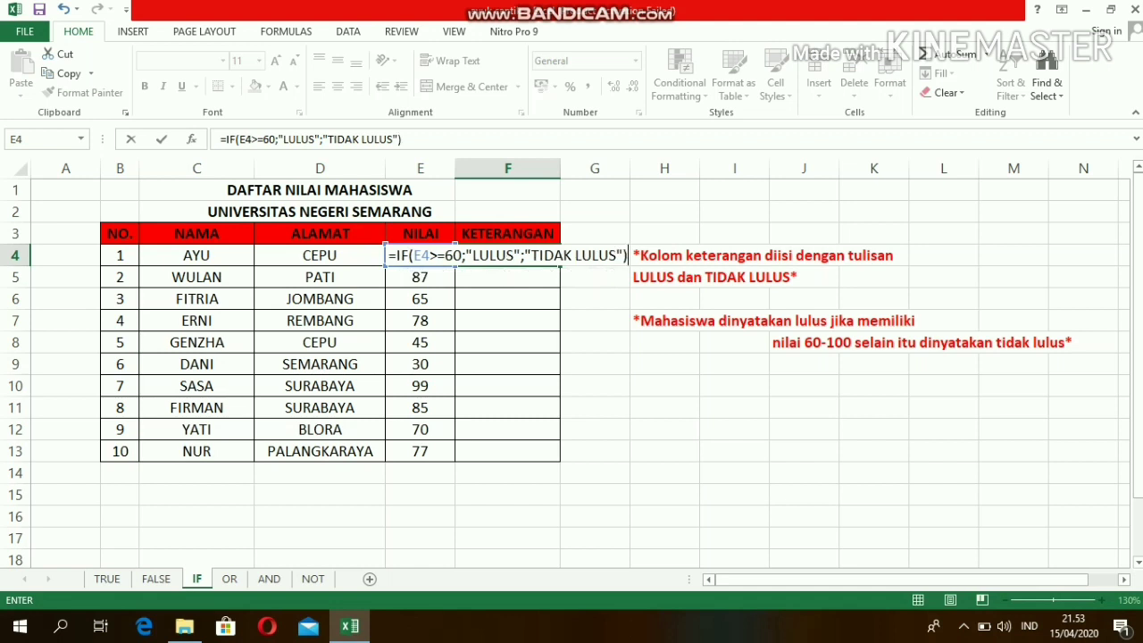
key("Return")
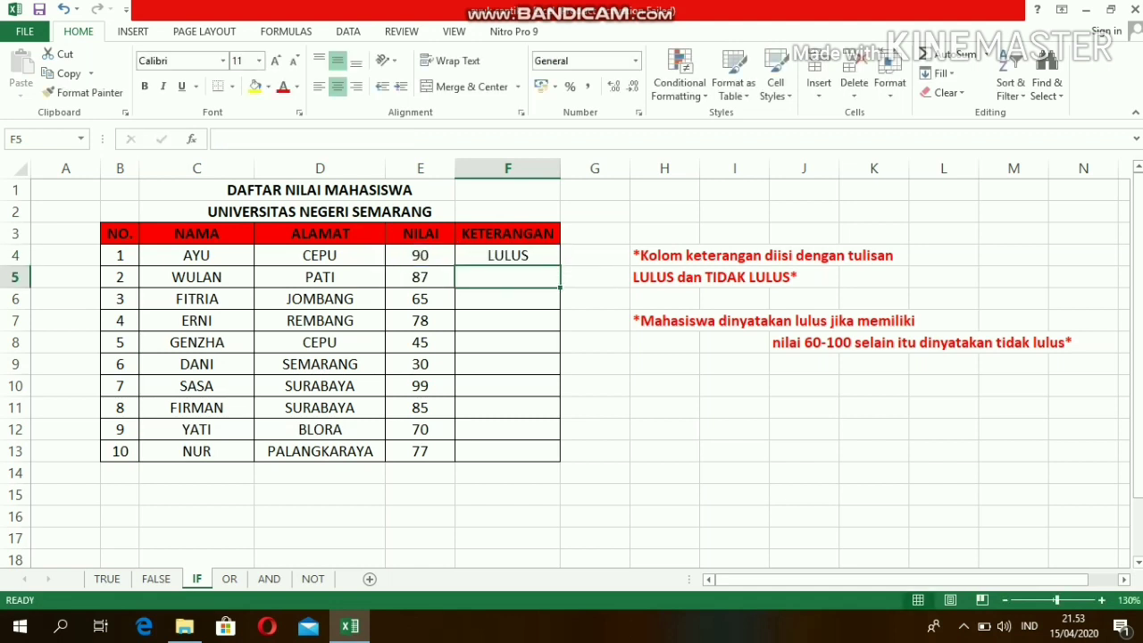
Step: Copy the pass/fail formula from F4 down the KETERANGAN column through F13
left_click(508, 255)
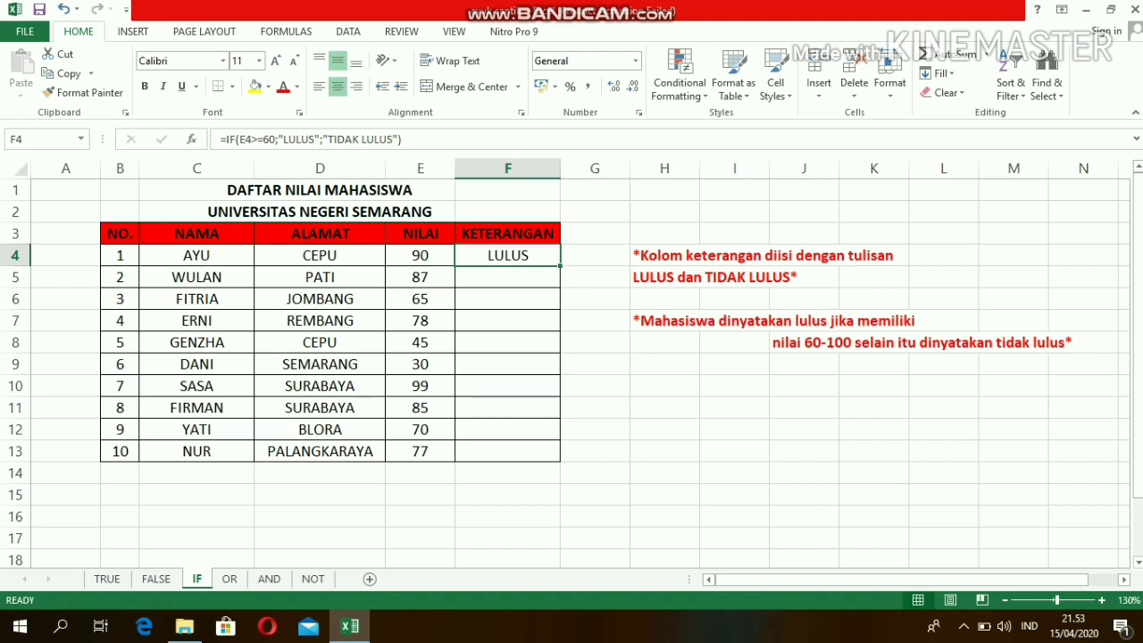
left_click_drag(560, 266, 560, 461)
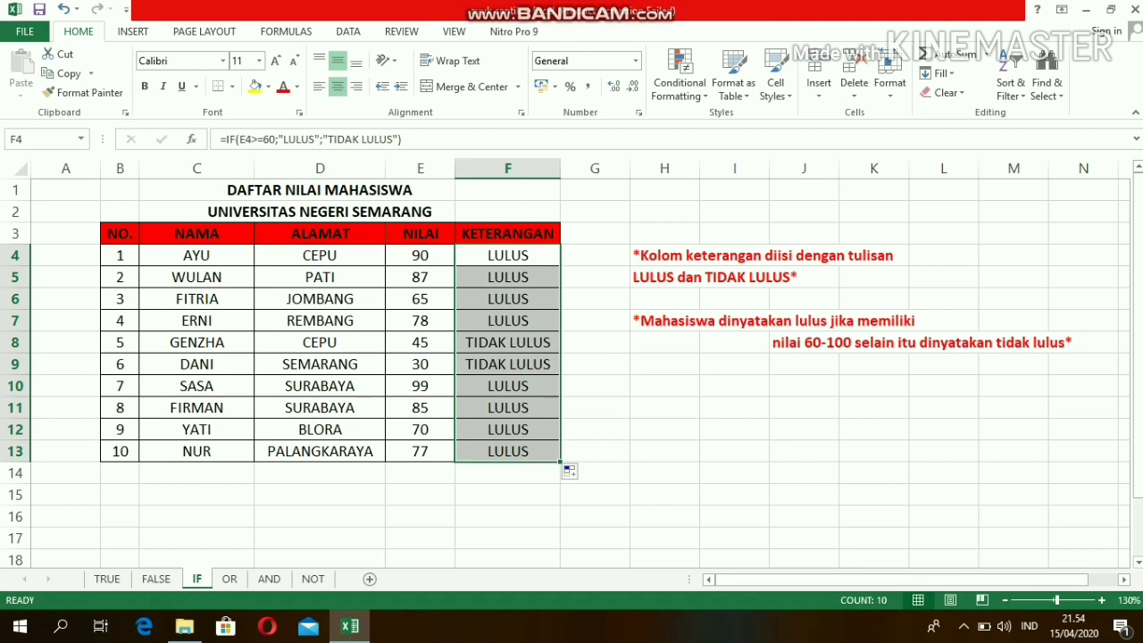
left_click(677, 10)
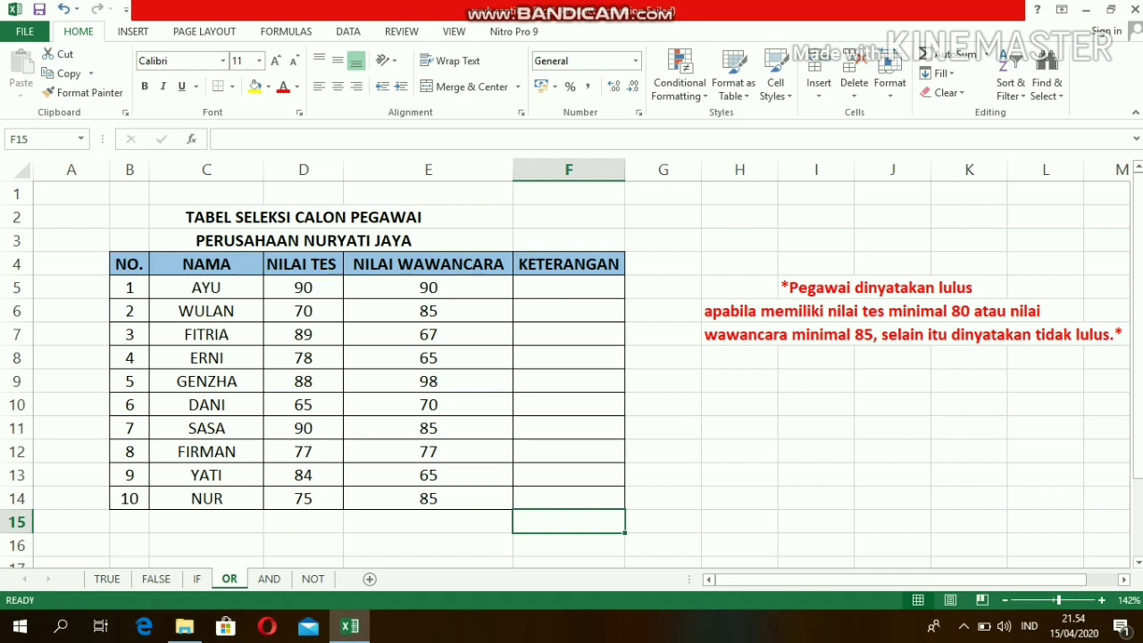
Step: Write the start of a sample syntax in F15, =IF(OR(logical1;logical2), with two placeholder conditions
left_click(487, 138)
type("=IF")
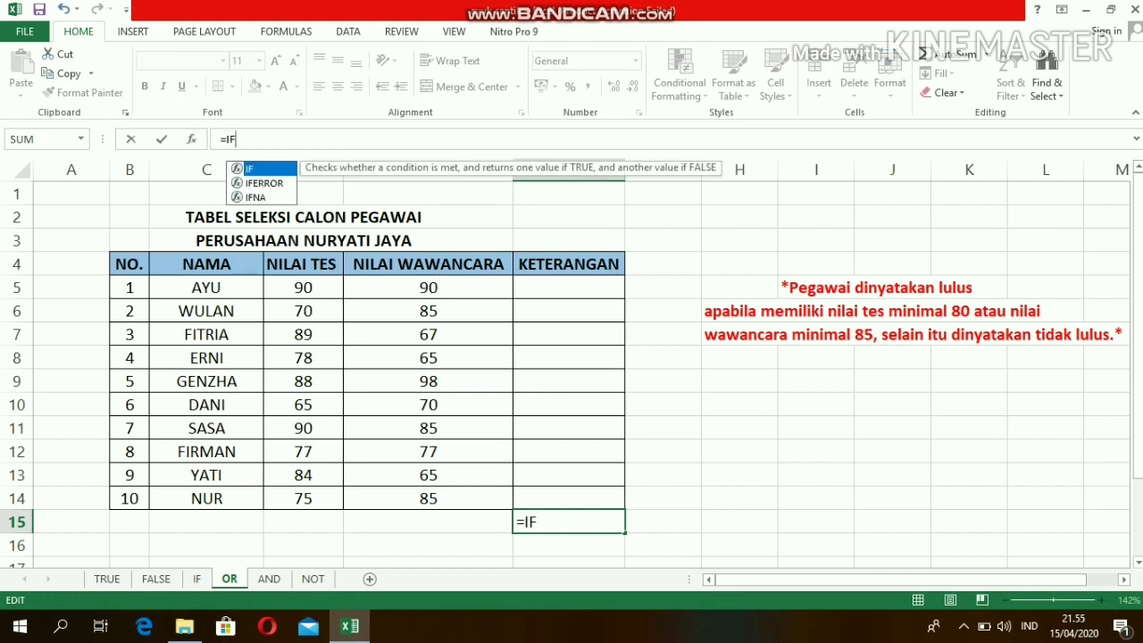
type("(OR")
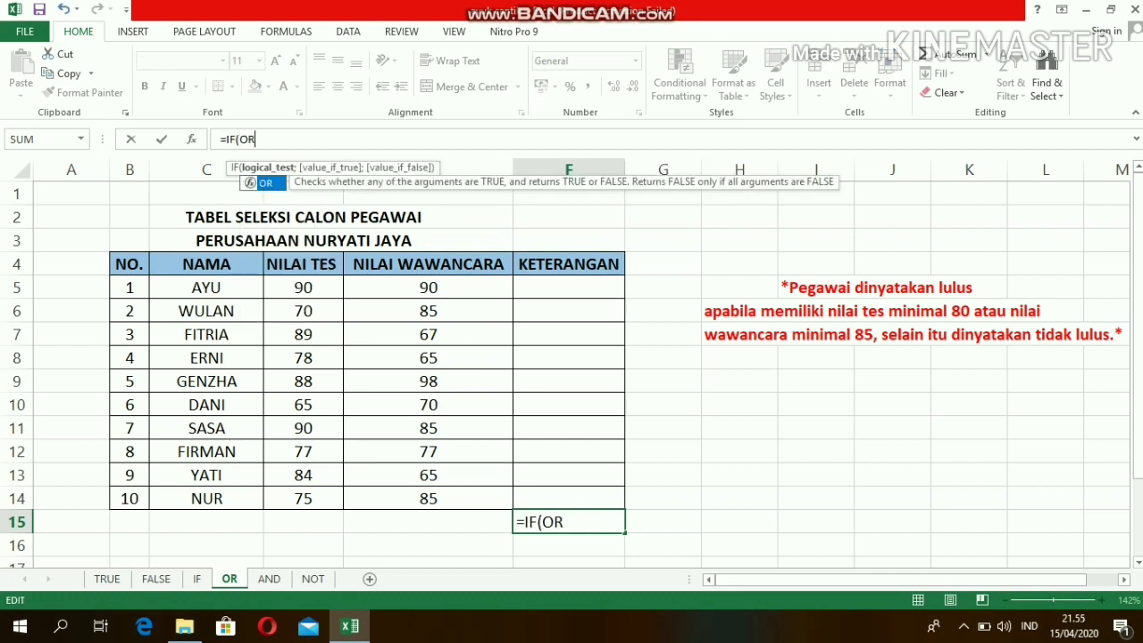
type("(")
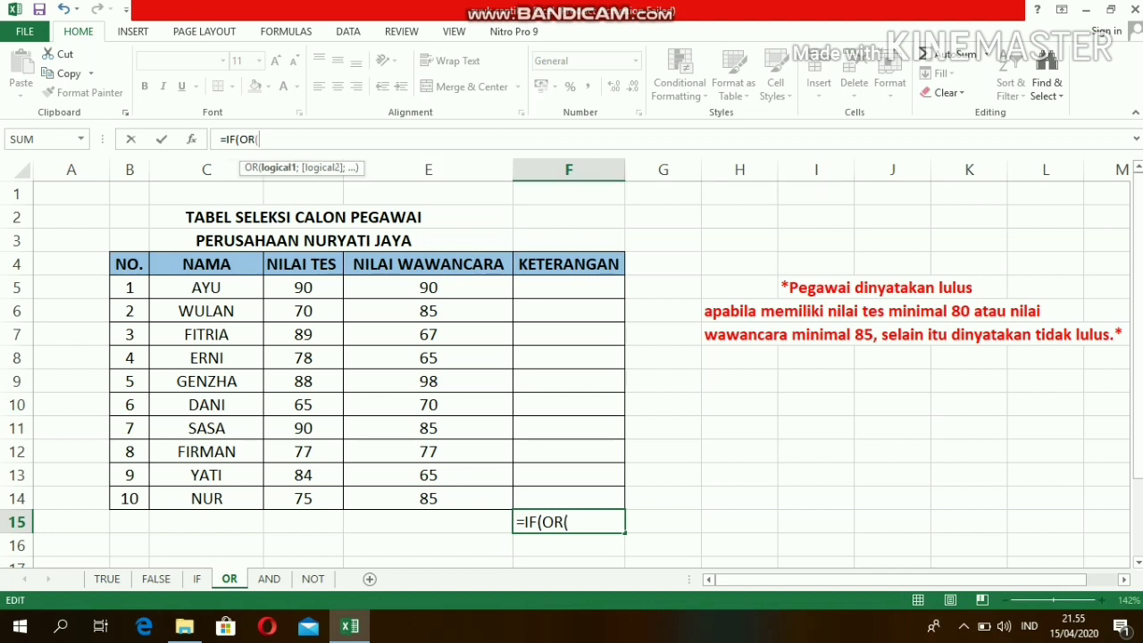
type("logica")
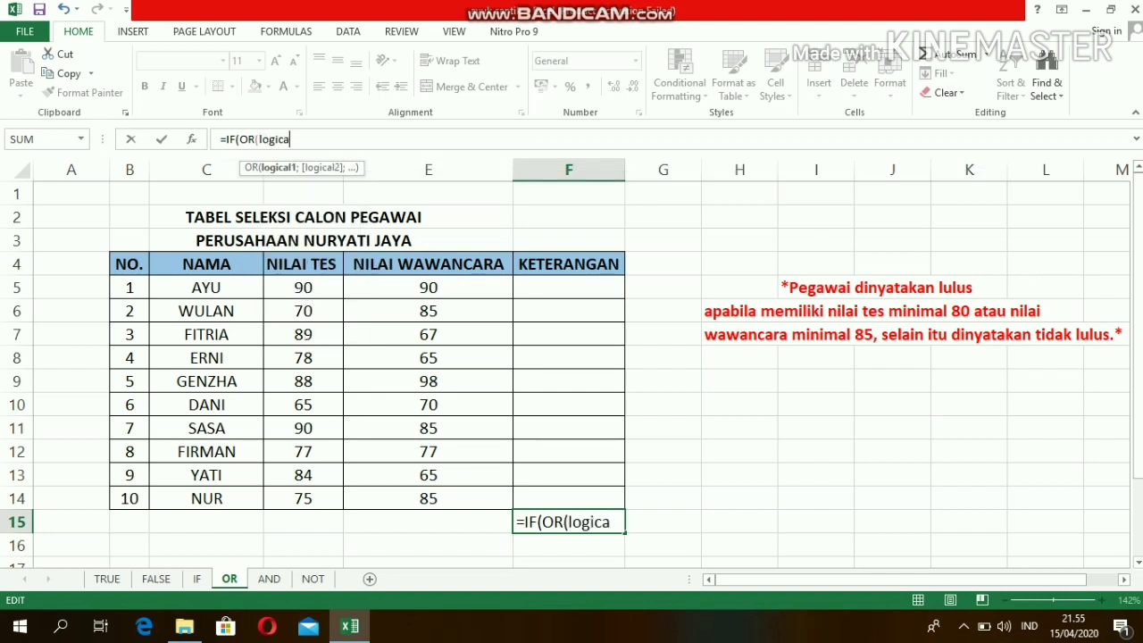
type("l1;")
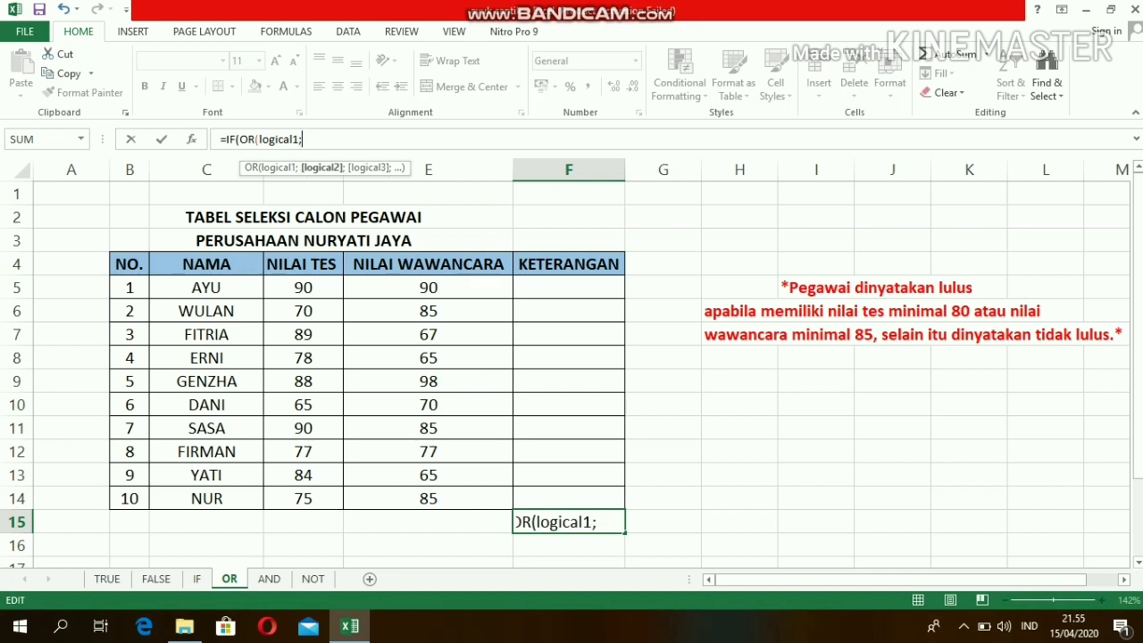
type("logical")
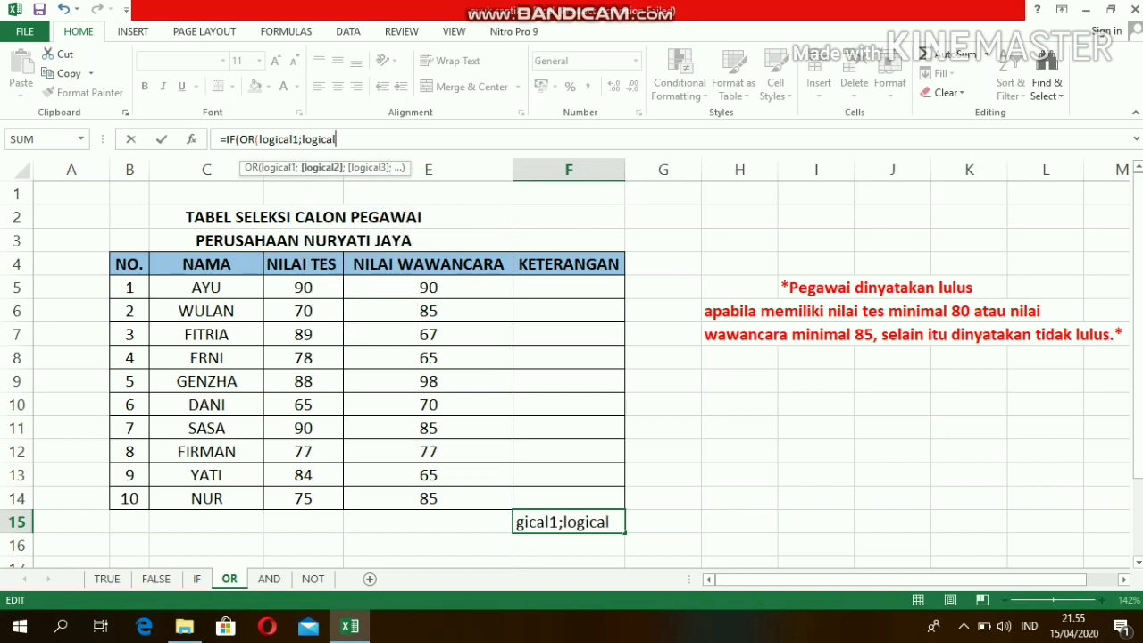
type("2)")
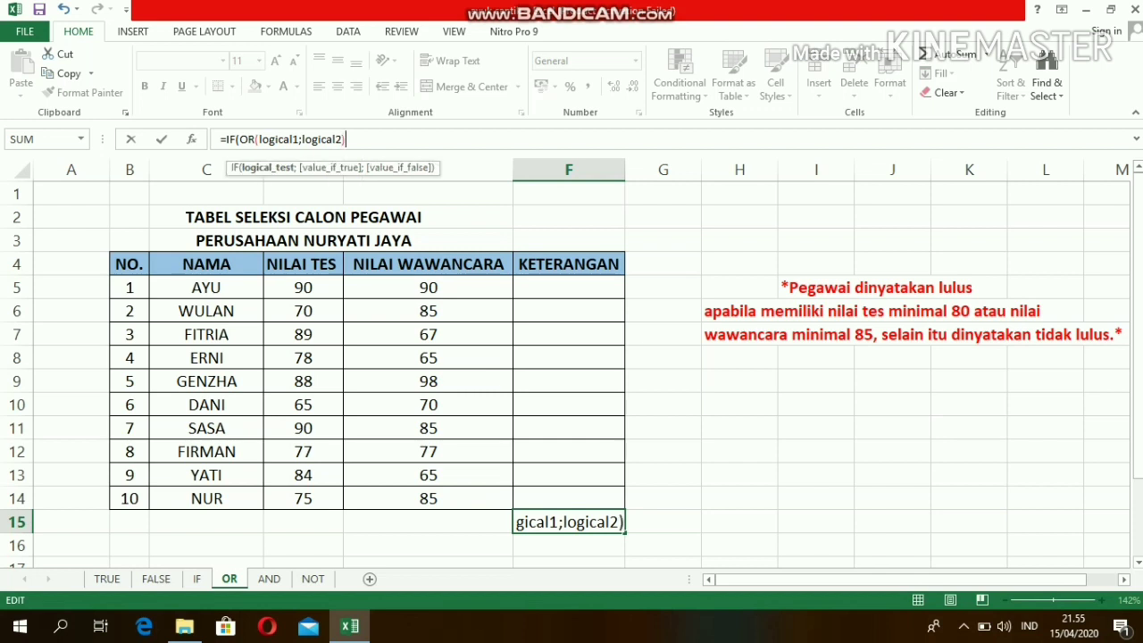
Step: Complete the sample syntax in F15 with "lulus" as the true value and "tidak lulus" as the false value
type(";")
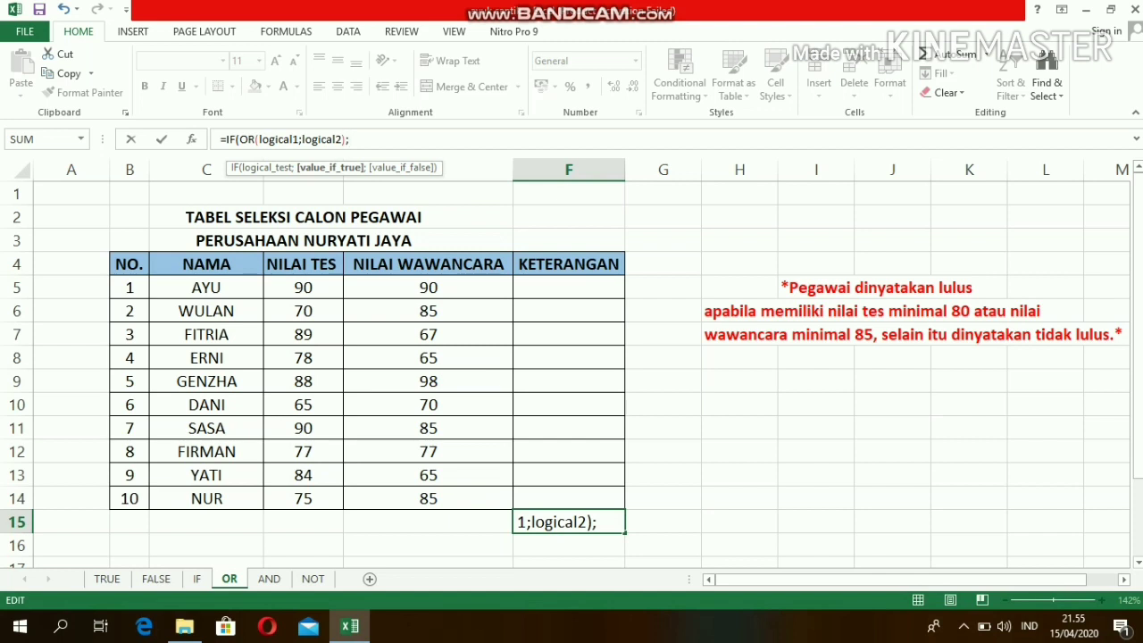
type("\"luls")
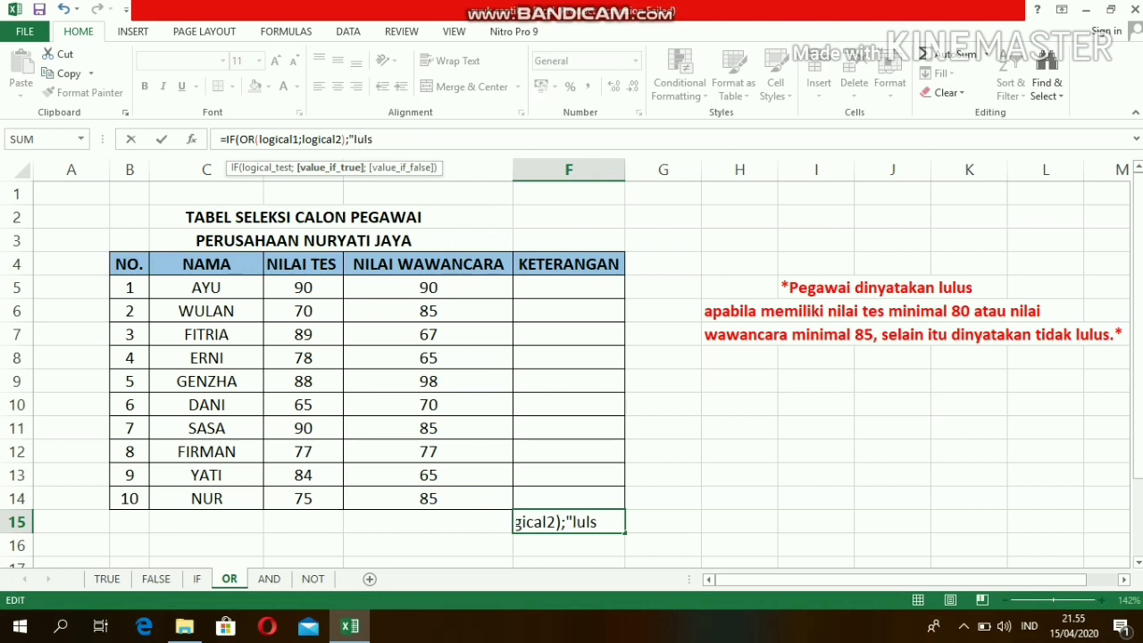
key("BackSpace")
type("us\";")
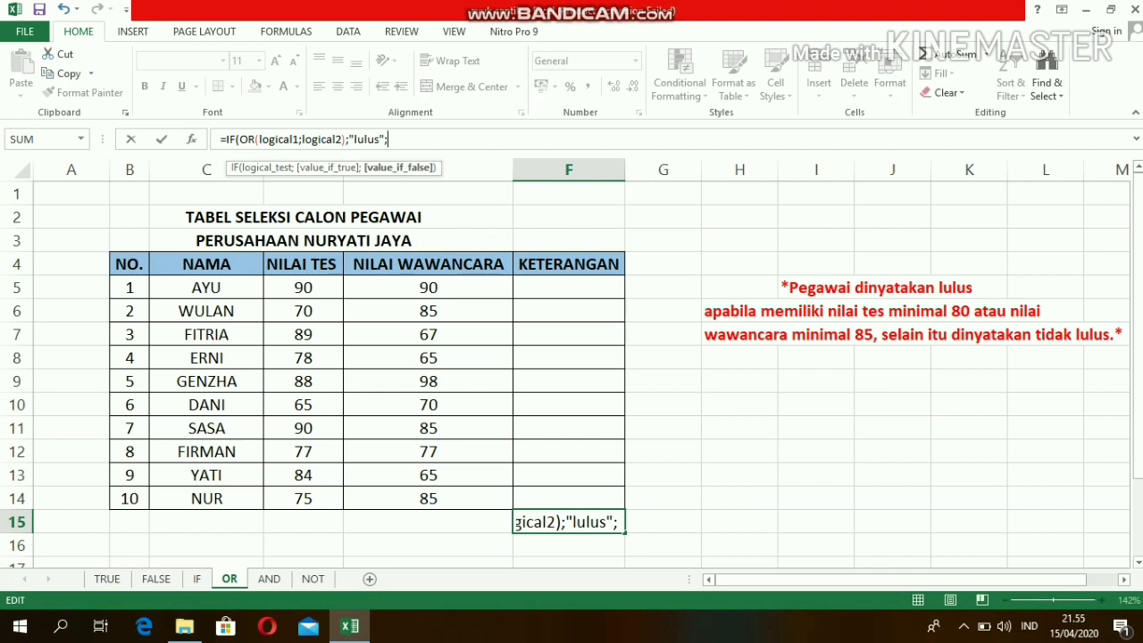
type("\"")
type("t")
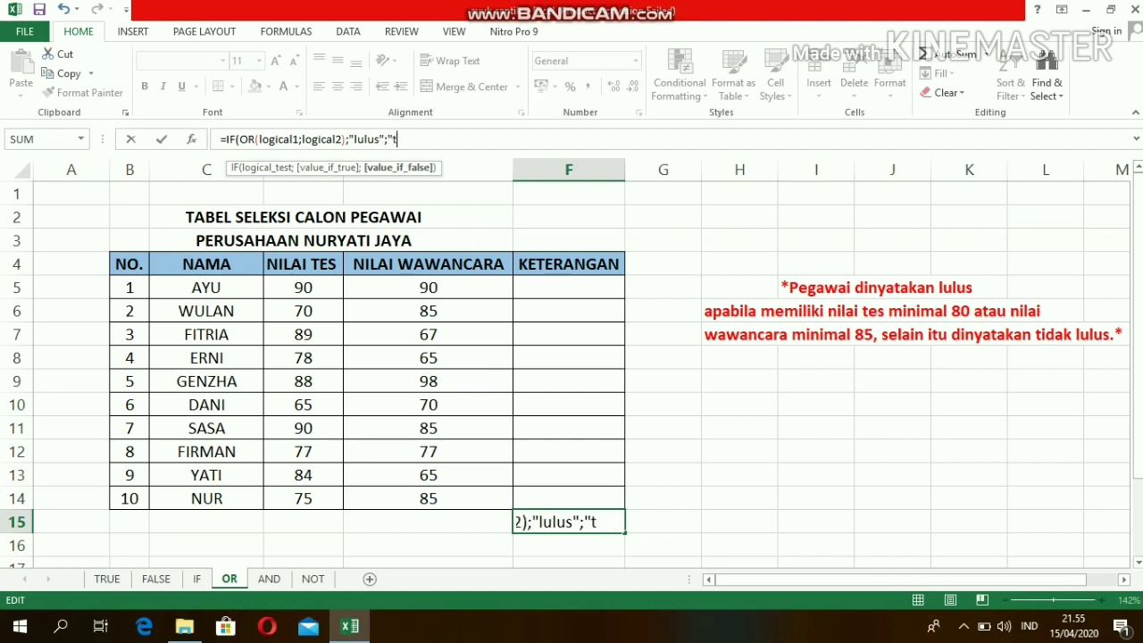
type("idak lulus")
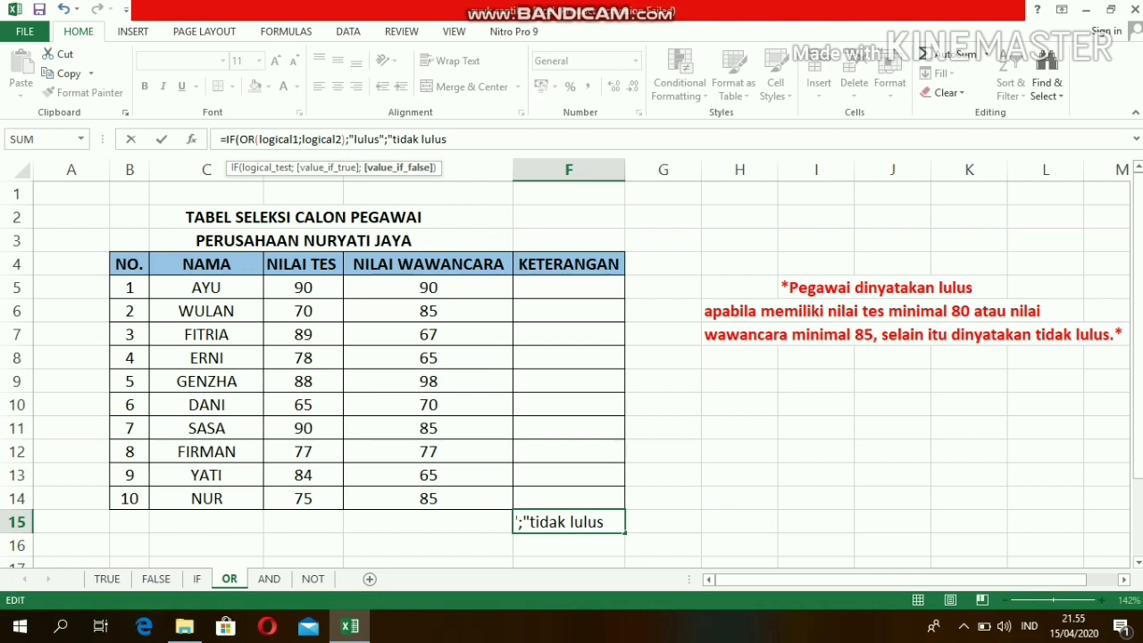
type("\")")
Step: Erase the whole sample IF and OR syntax from cell F15
key("BackSpace")
key("BackSpace")
key("BackSpace")
key("BackSpace")
key("BackSpace")
key("BackSpace")
key("BackSpace")
key("BackSpace")
key("BackSpace")
key("BackSpace")
key("BackSpace")
key("BackSpace")
key("BackSpace")
key("BackSpace")
key("BackSpace")
key("BackSpace")
key("BackSpace")
key("BackSpace")
key("BackSpace")
key("BackSpace")
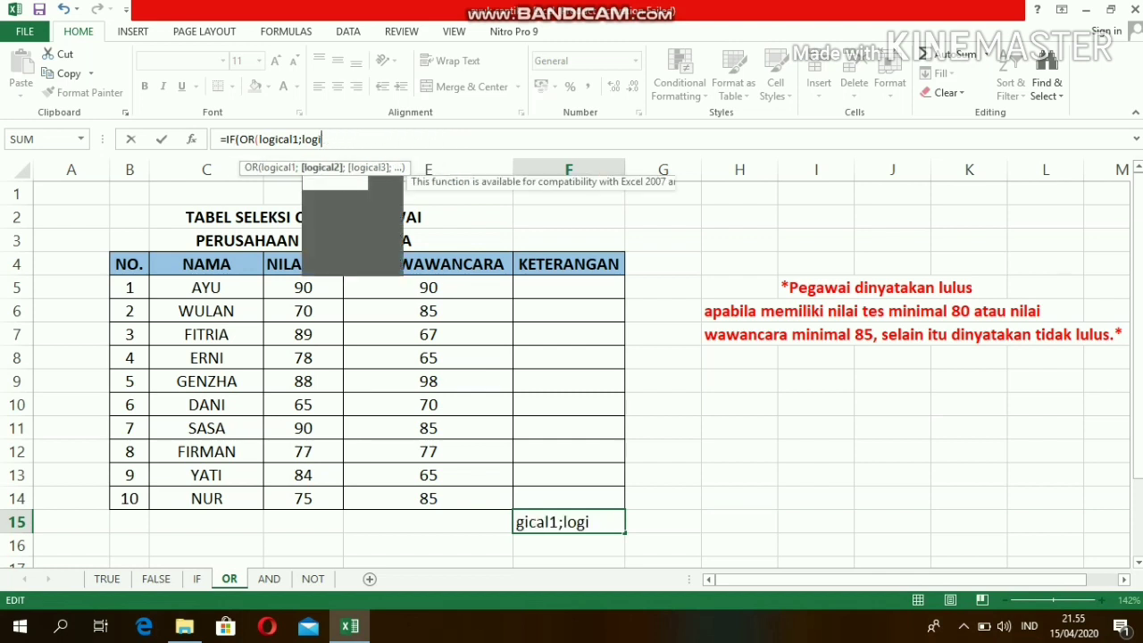
key("BackSpace")
key("BackSpace")
key("BackSpace")
key("BackSpace")
key("BackSpace")
key("BackSpace")
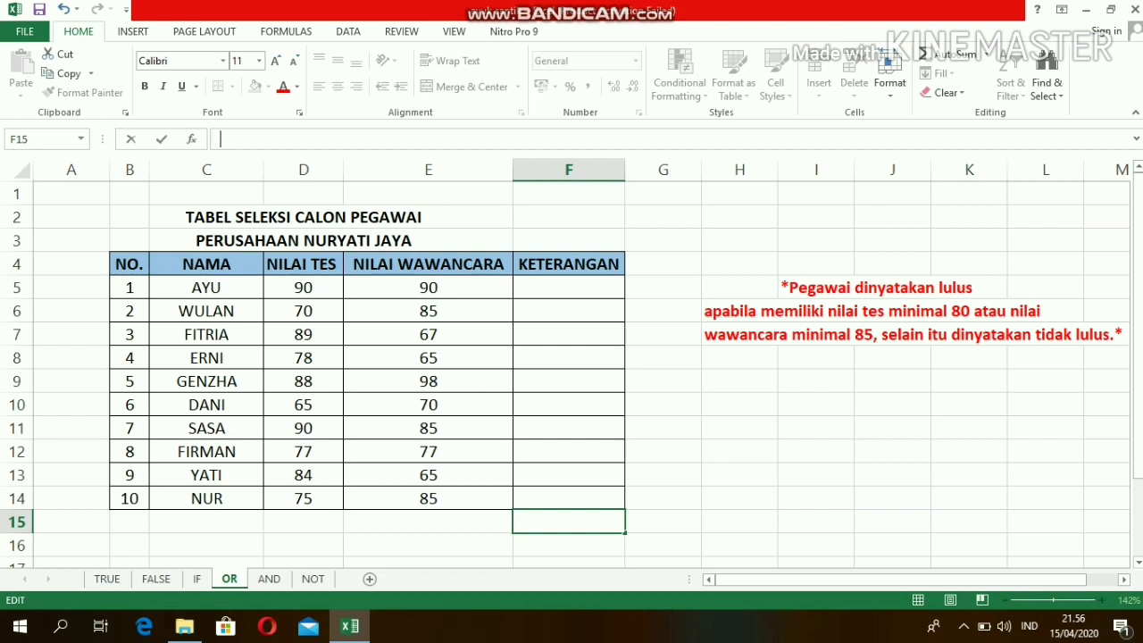
Step: Start an IF formula with a nested OR function in KETERANGAN cell F5
left_click(569, 287)
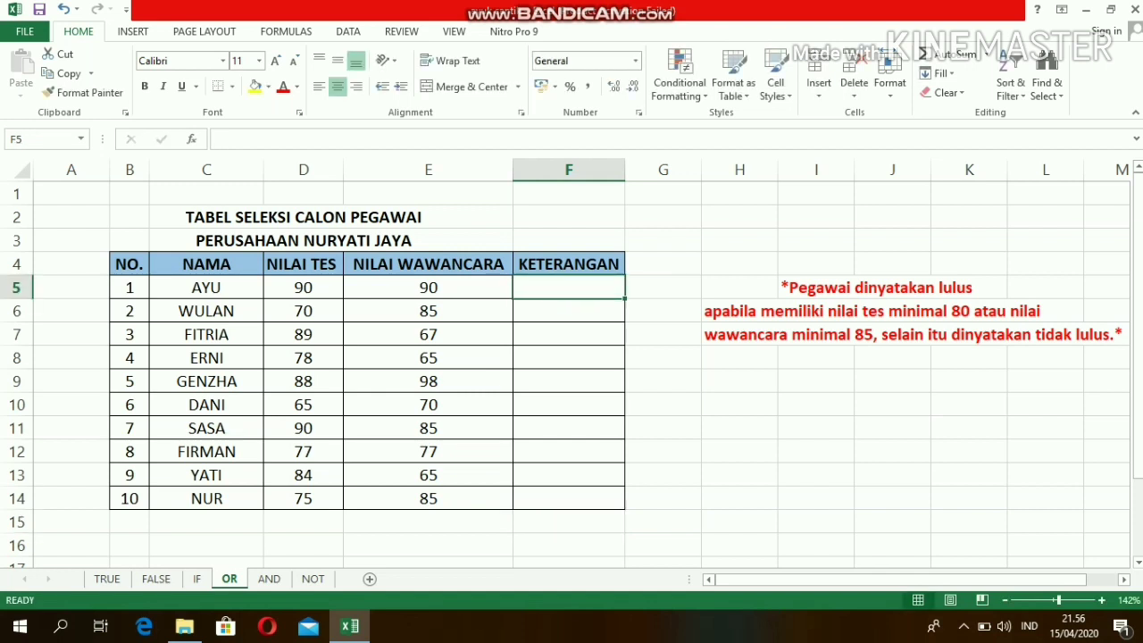
type("=")
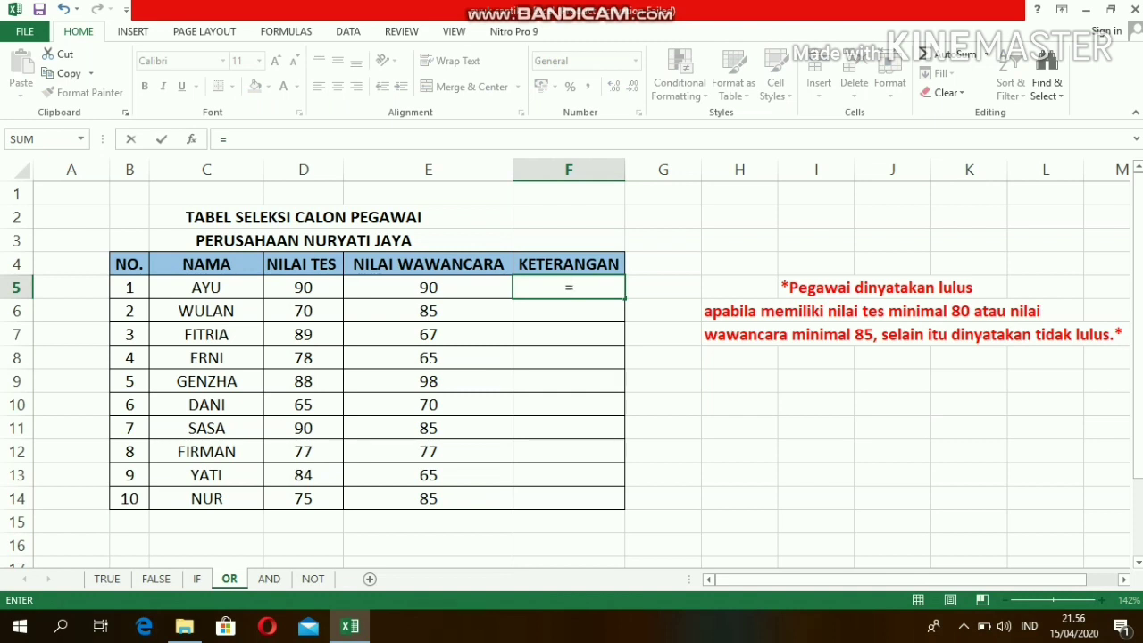
type("i")
key("BackSpace")
type("IF(o")
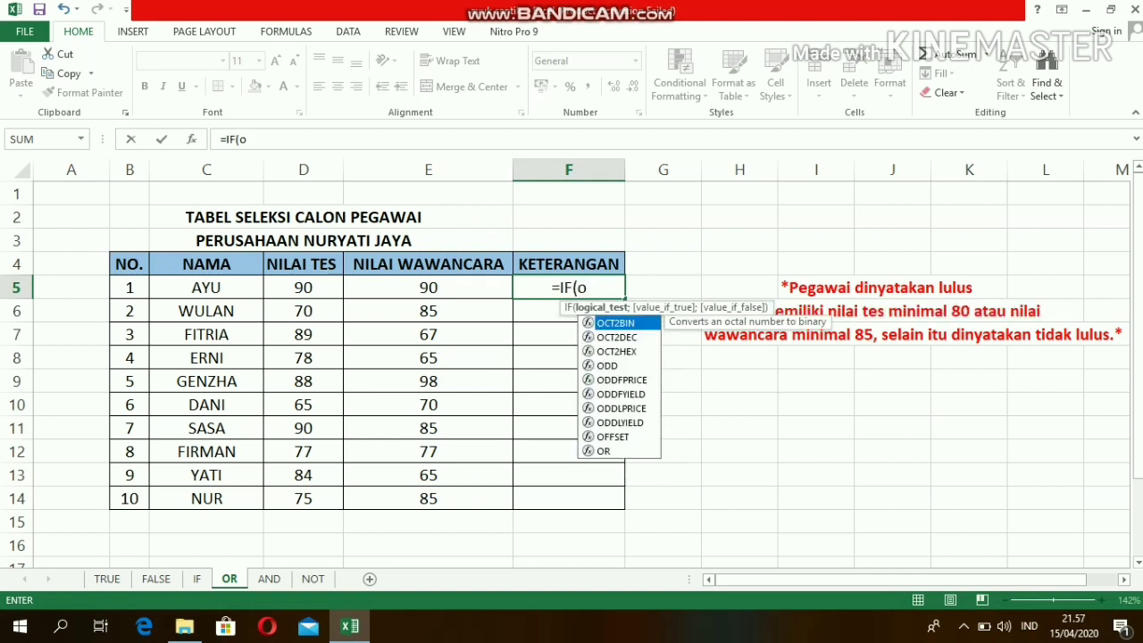
type("r")
key("BackSpace")
key("BackSpace")
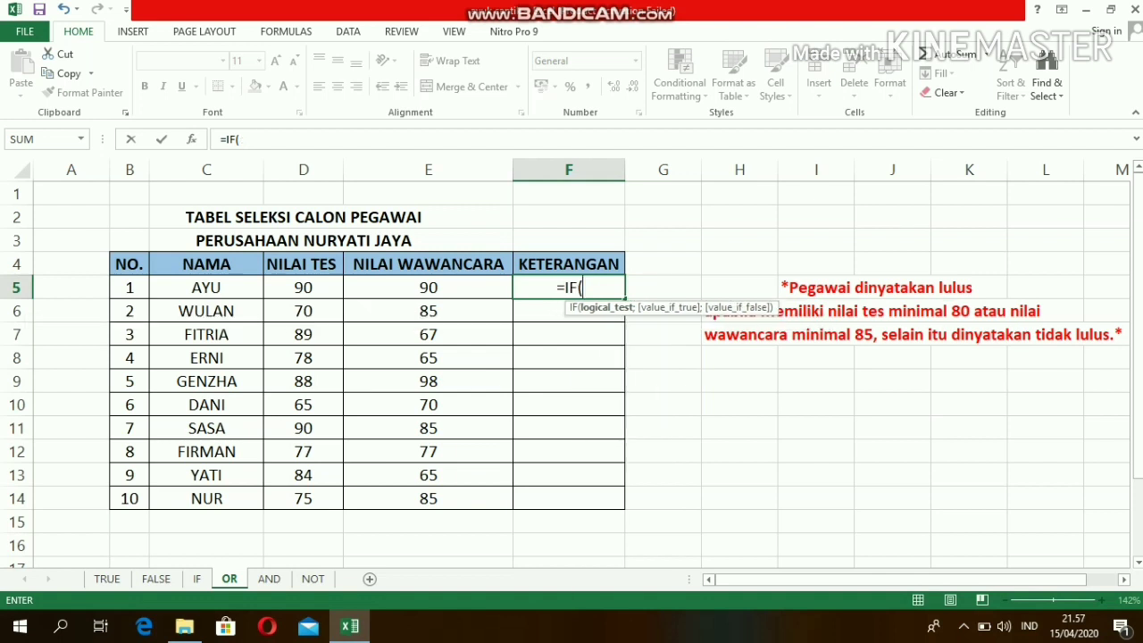
type("OR")
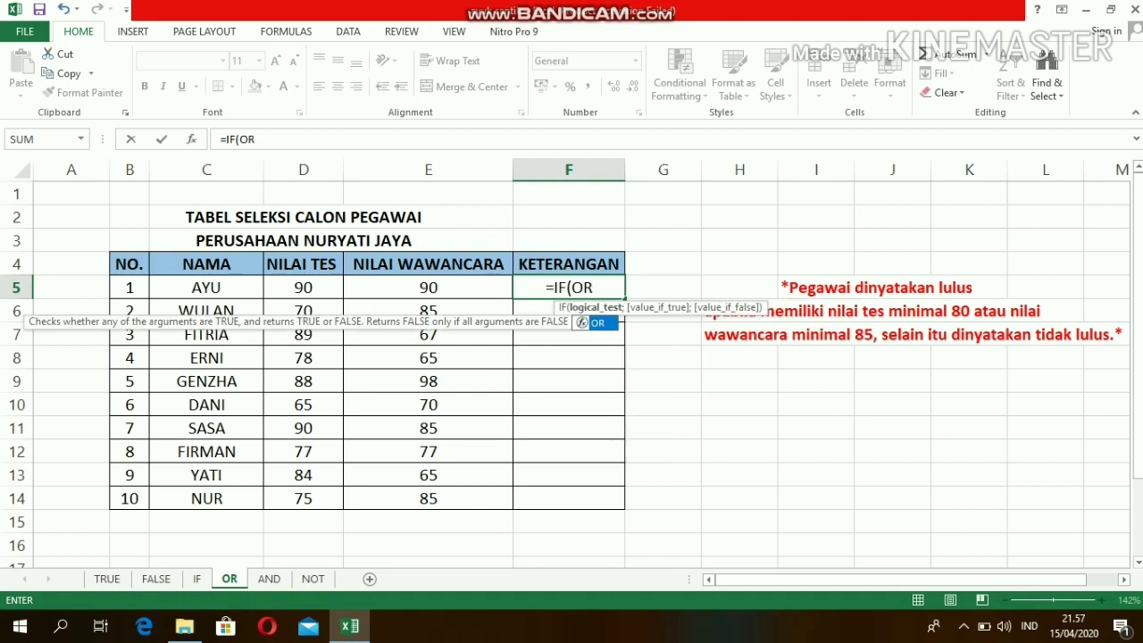
type("(")
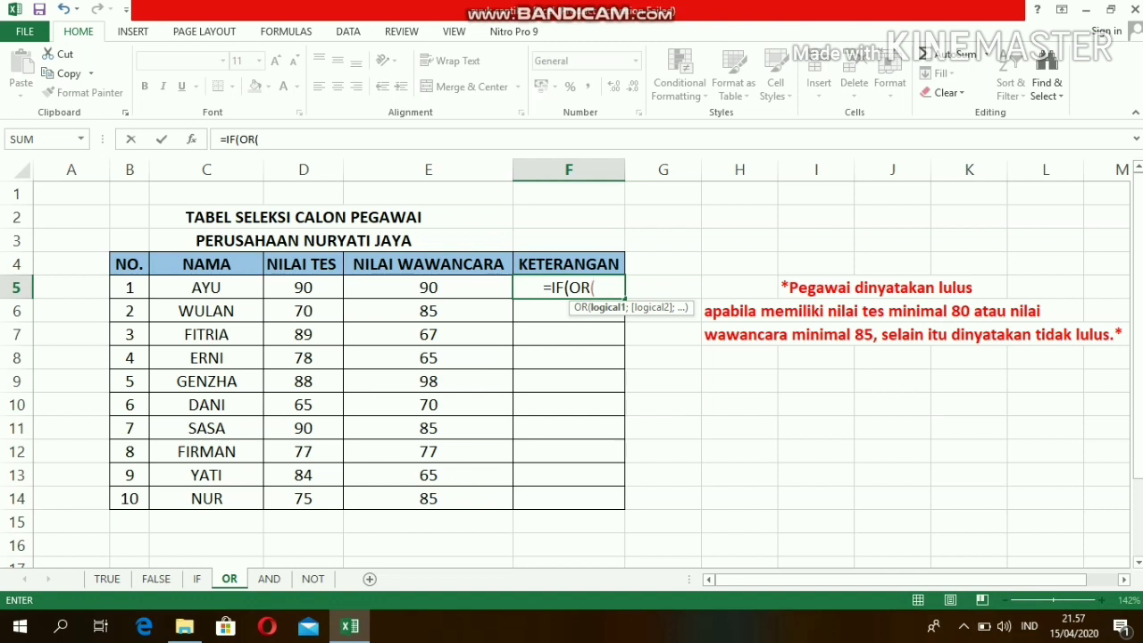
Step: Enter D5>=80 and E5>=85 as the two OR conditions in the F5 formula and close the OR function
left_click(303, 288)
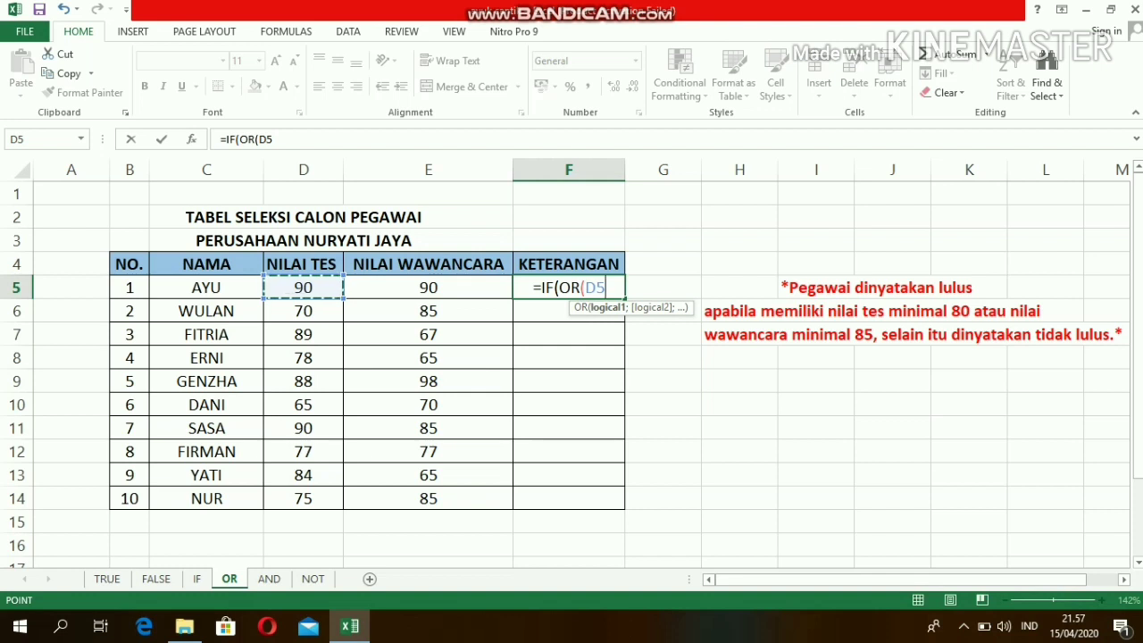
type(">")
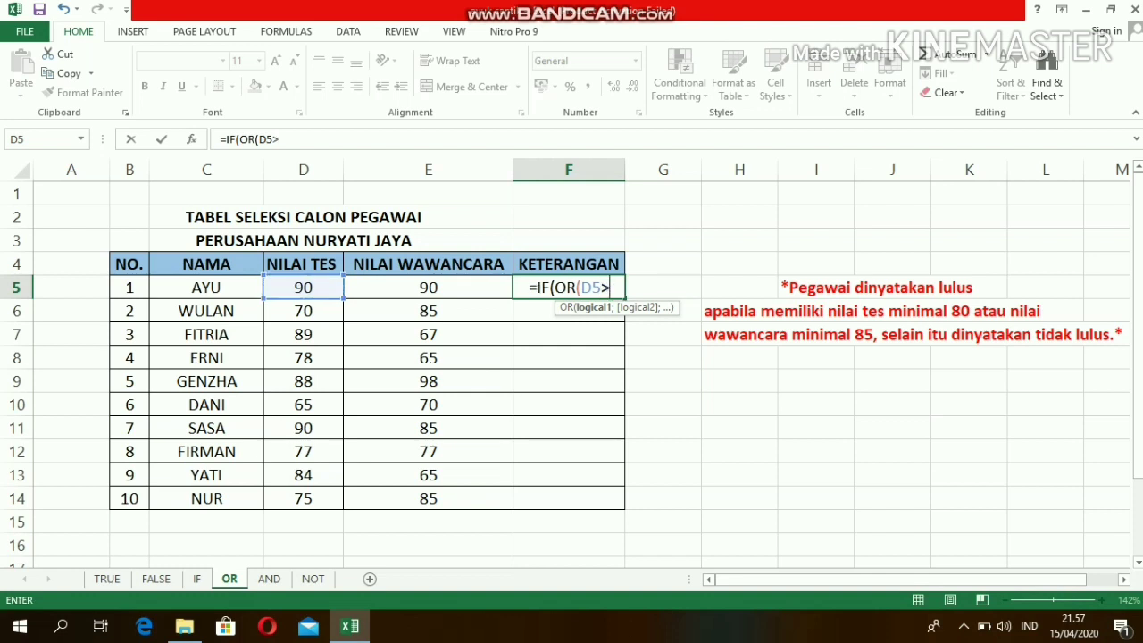
type("=80")
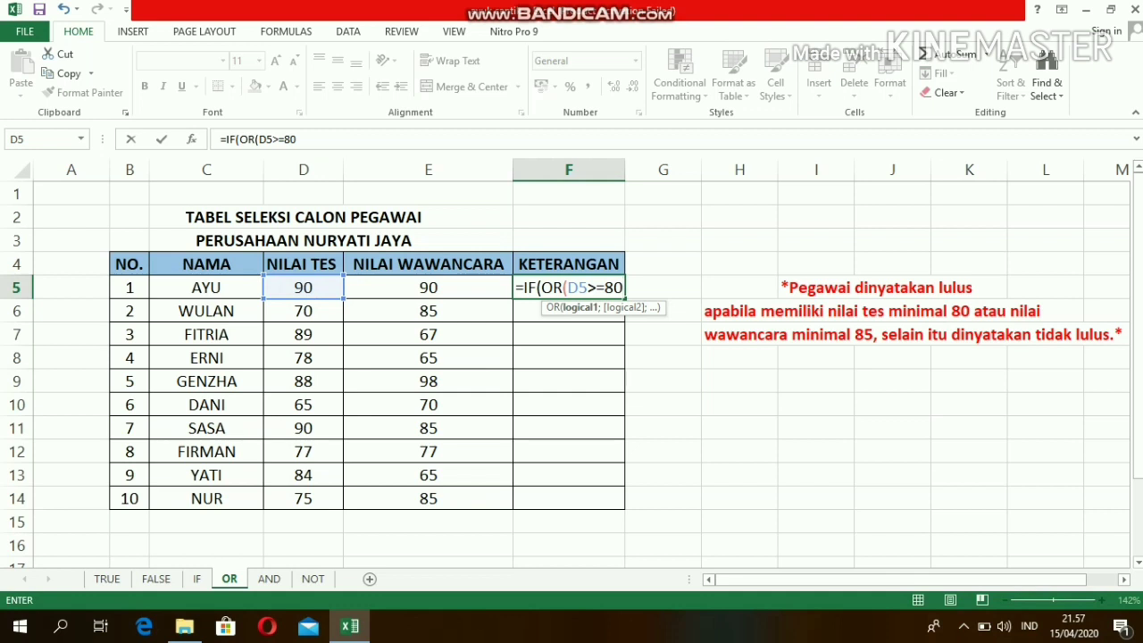
type(";")
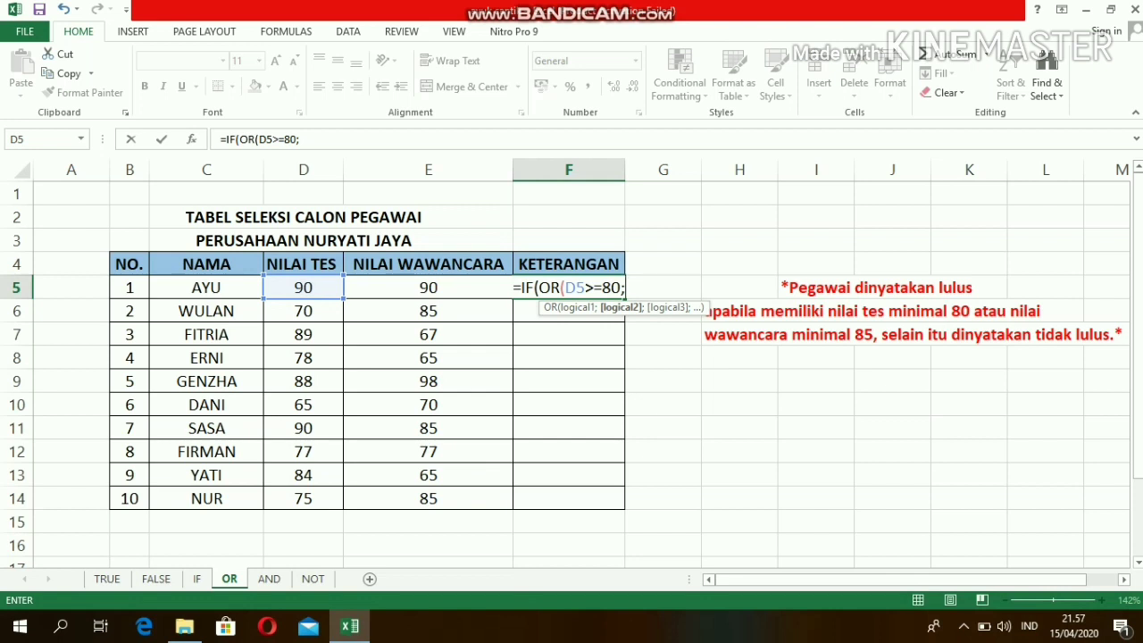
key("Left")
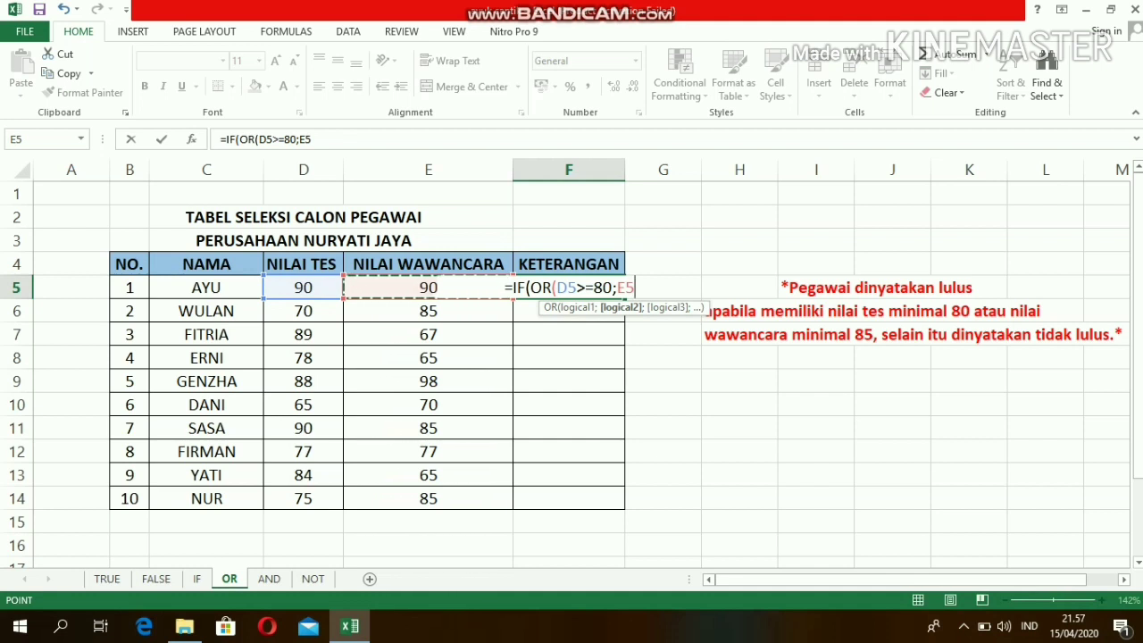
type(">")
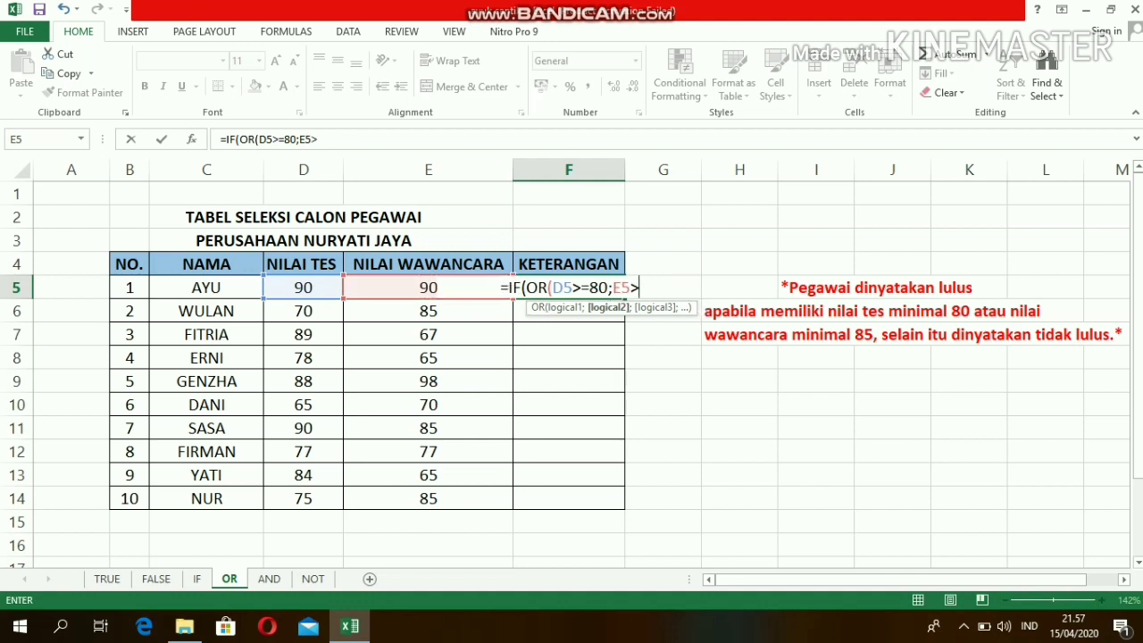
type("=85)")
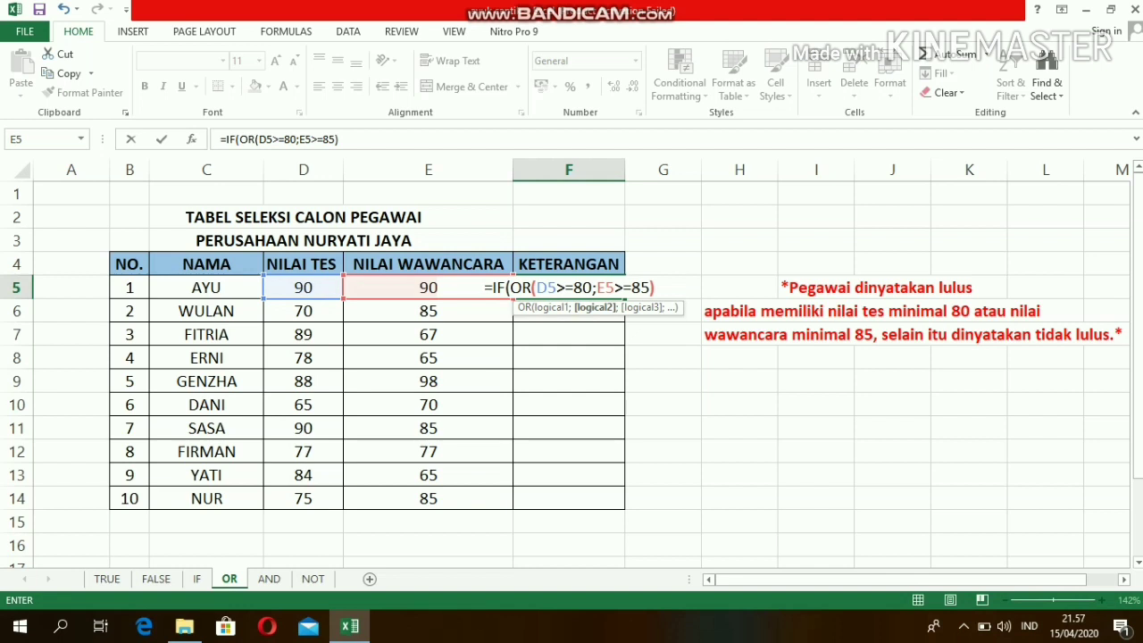
Step: Complete the F5 formula with "LULUS" as the true value and "TIDAK LULUS" as the false value, and enter it
type(";")
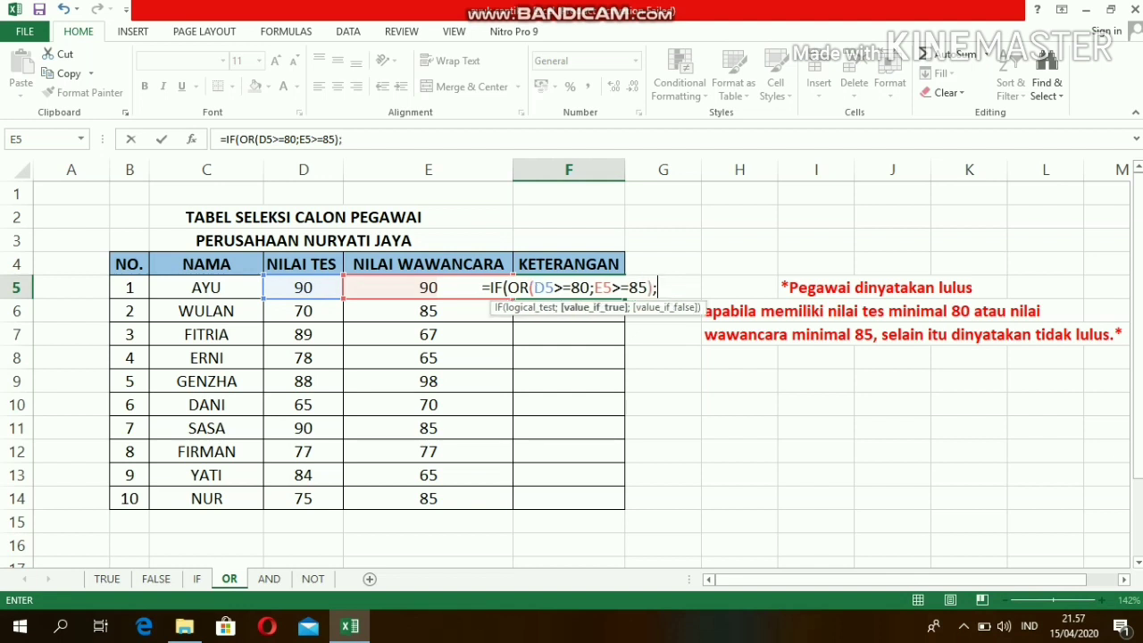
type("\"")
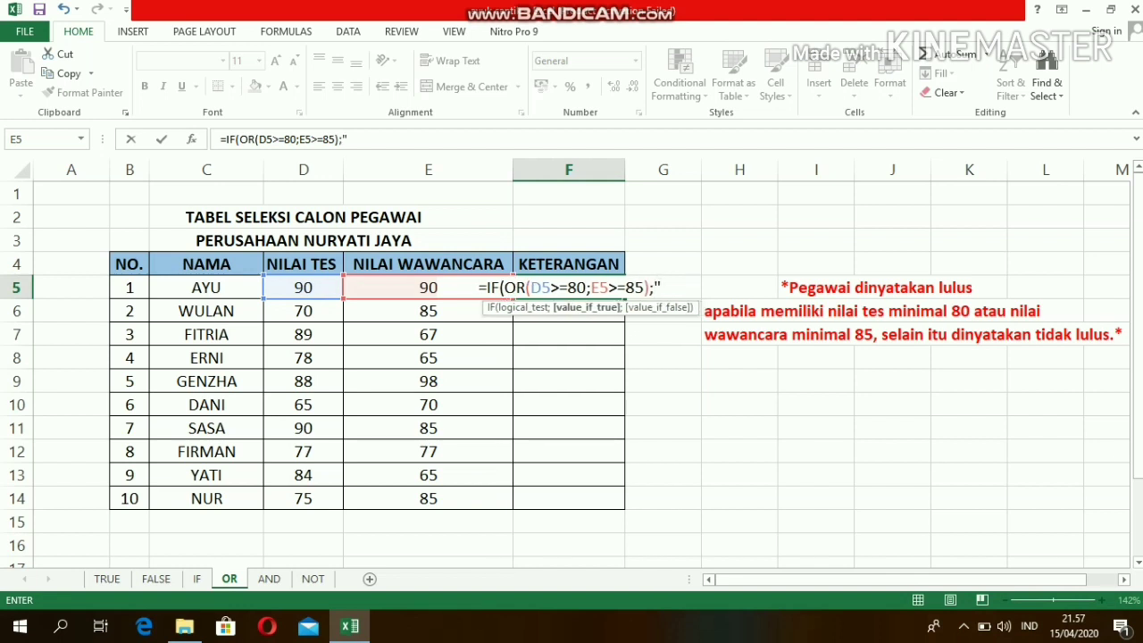
type("LU")
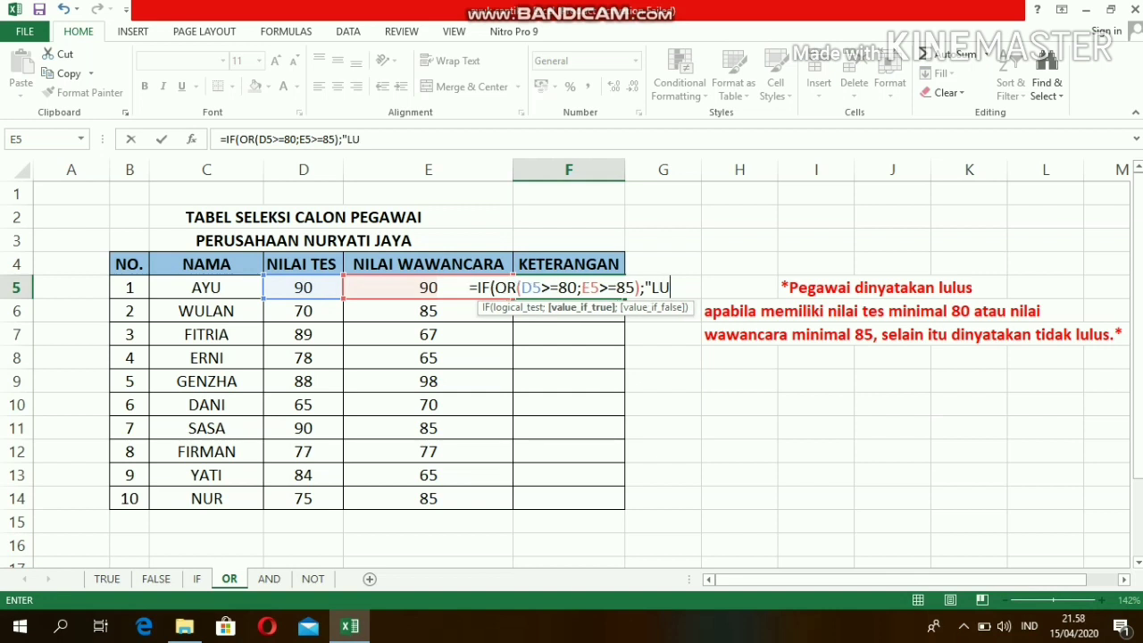
type("LUS")
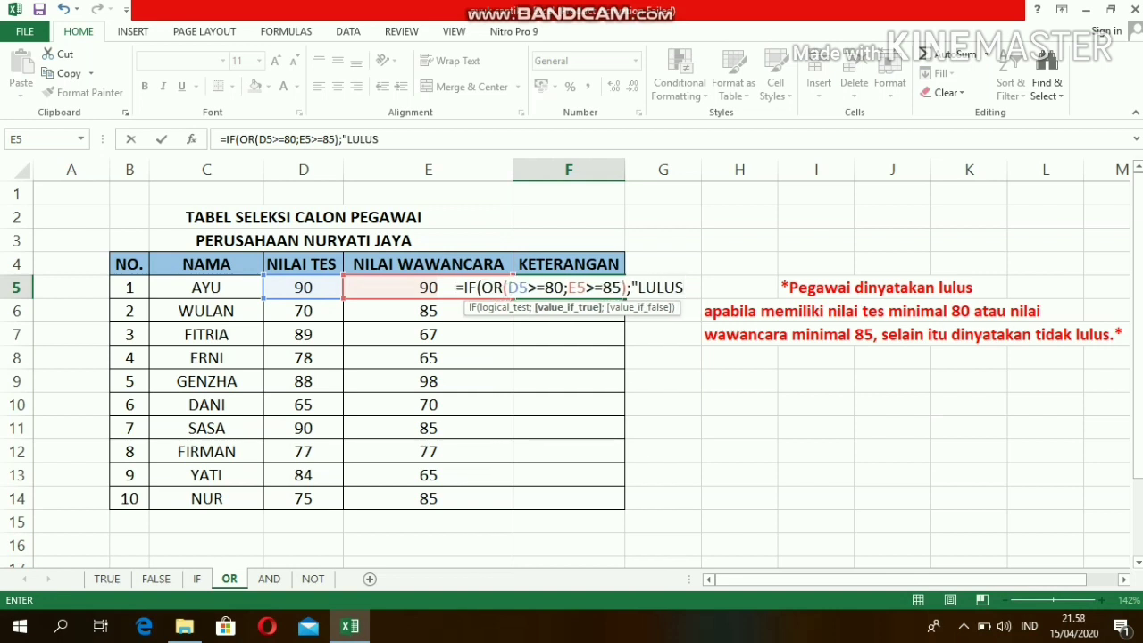
type("\";\"")
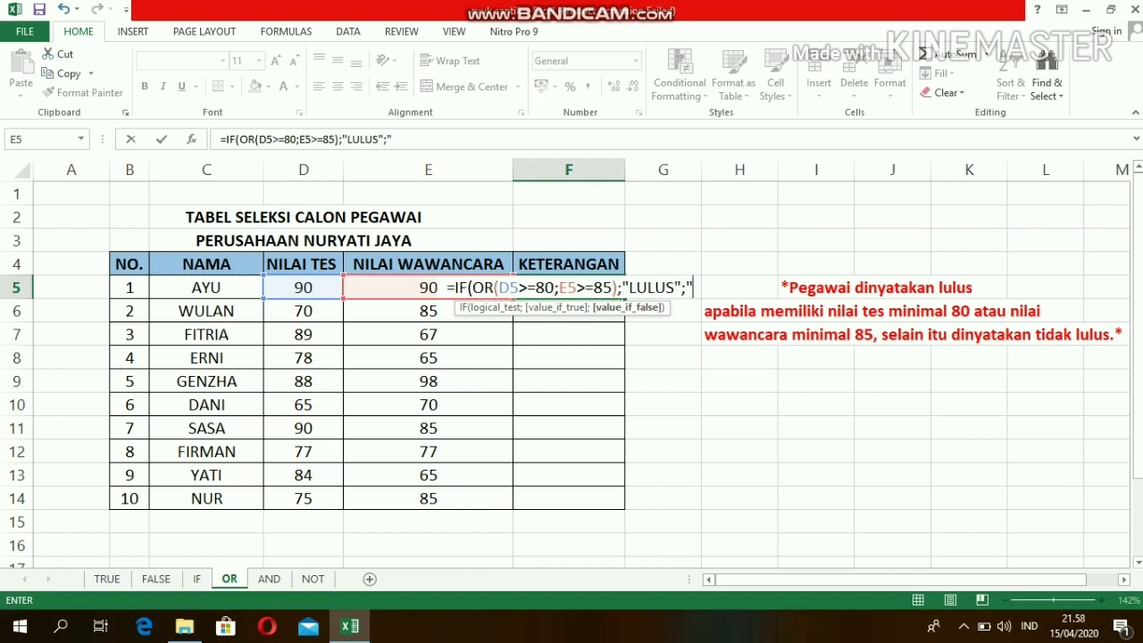
type("T")
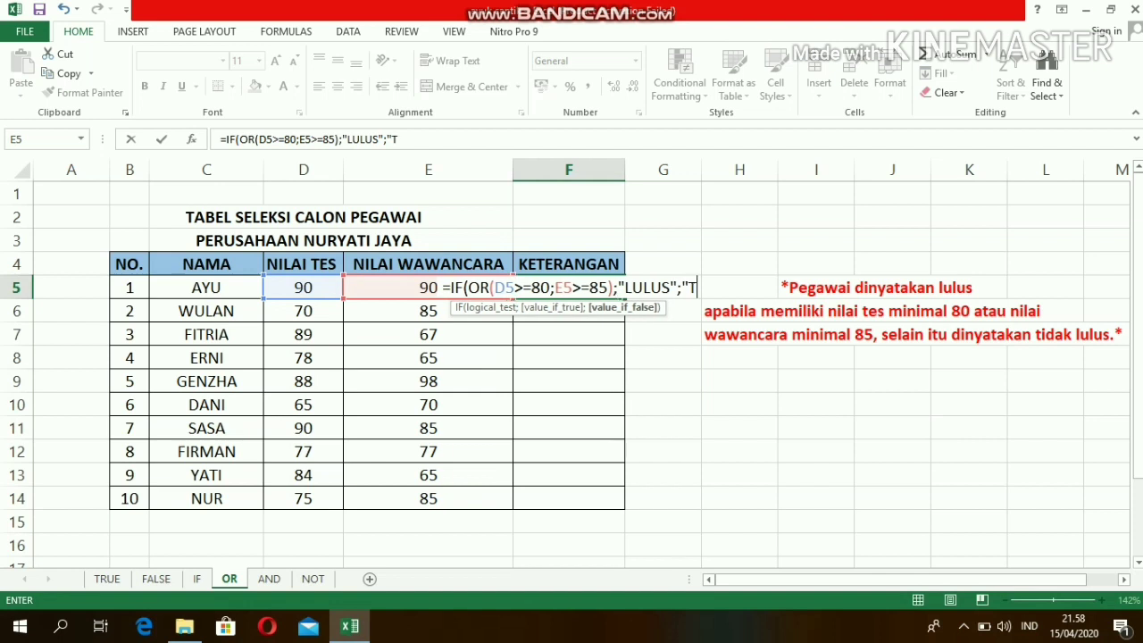
type("IDAK")
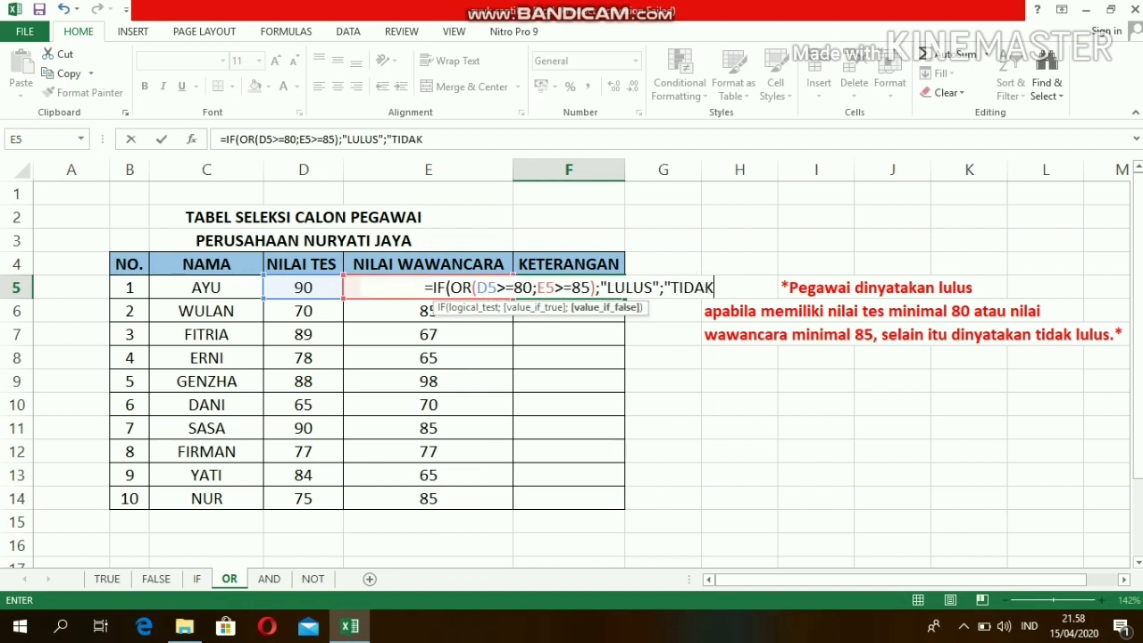
type(" LULUS")
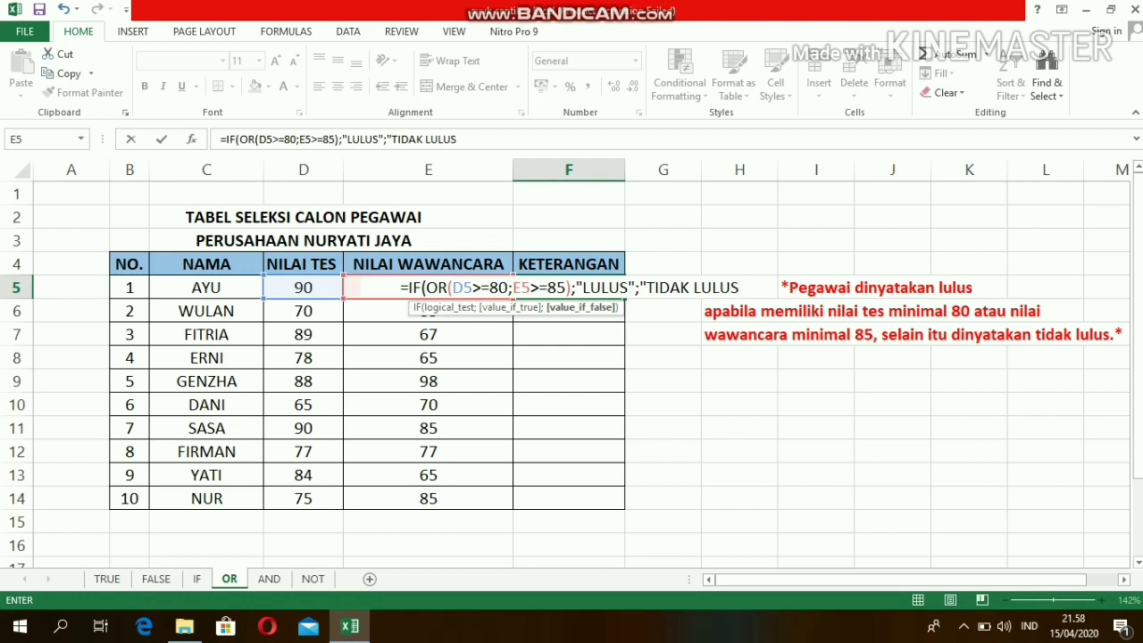
type("\")")
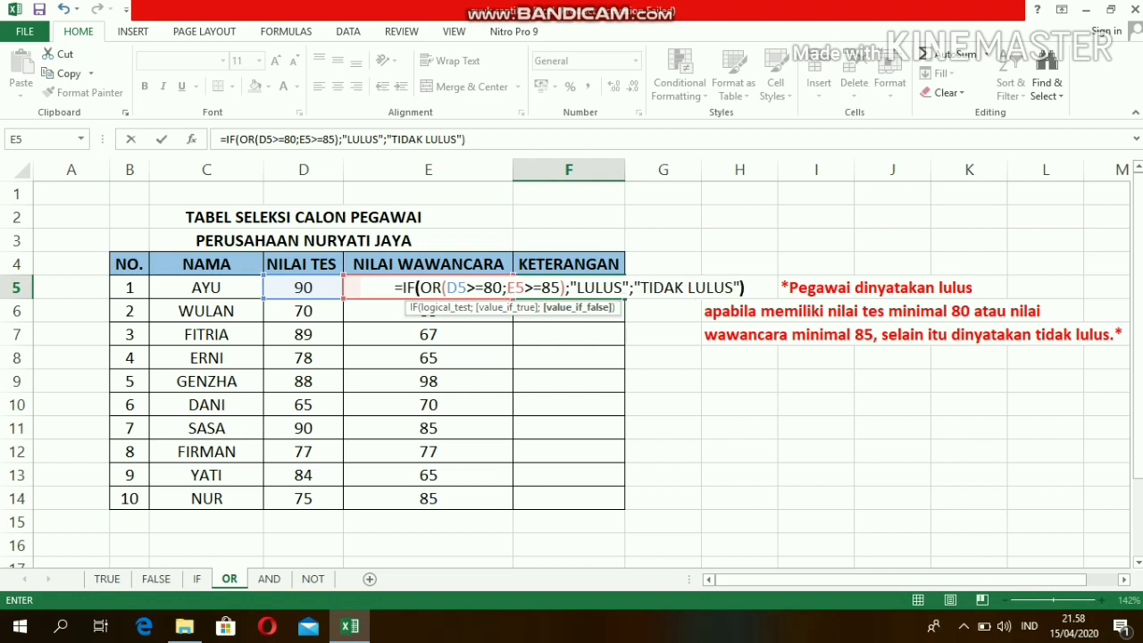
key("Return")
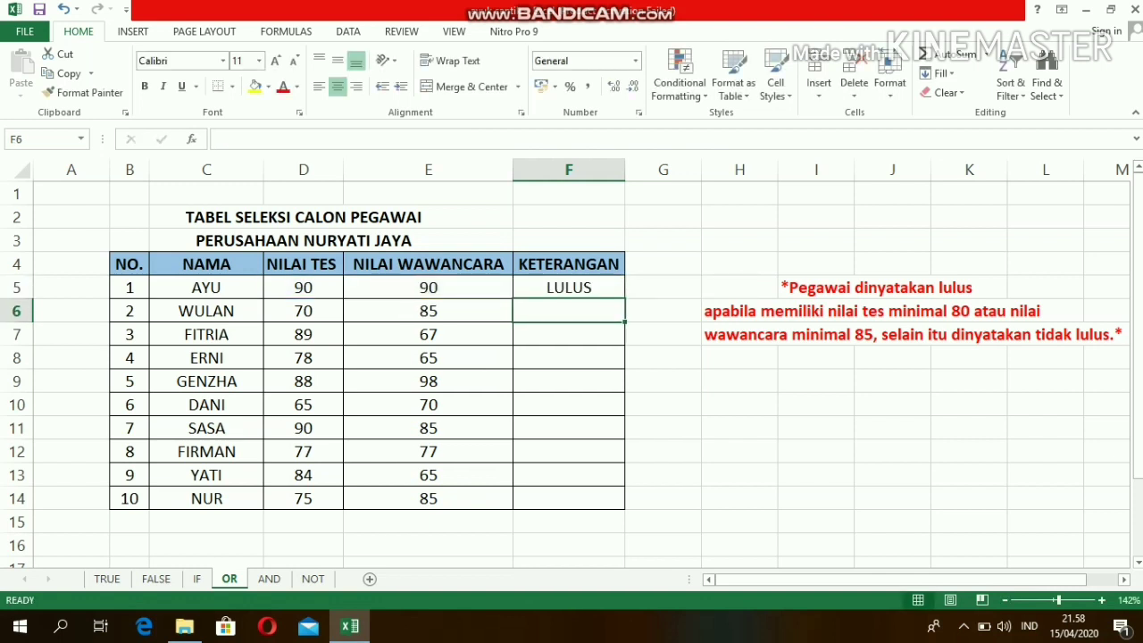
Step: Fill the F5 formula down through F14 and inspect the results in rows 6 to 8
left_click(569, 287)
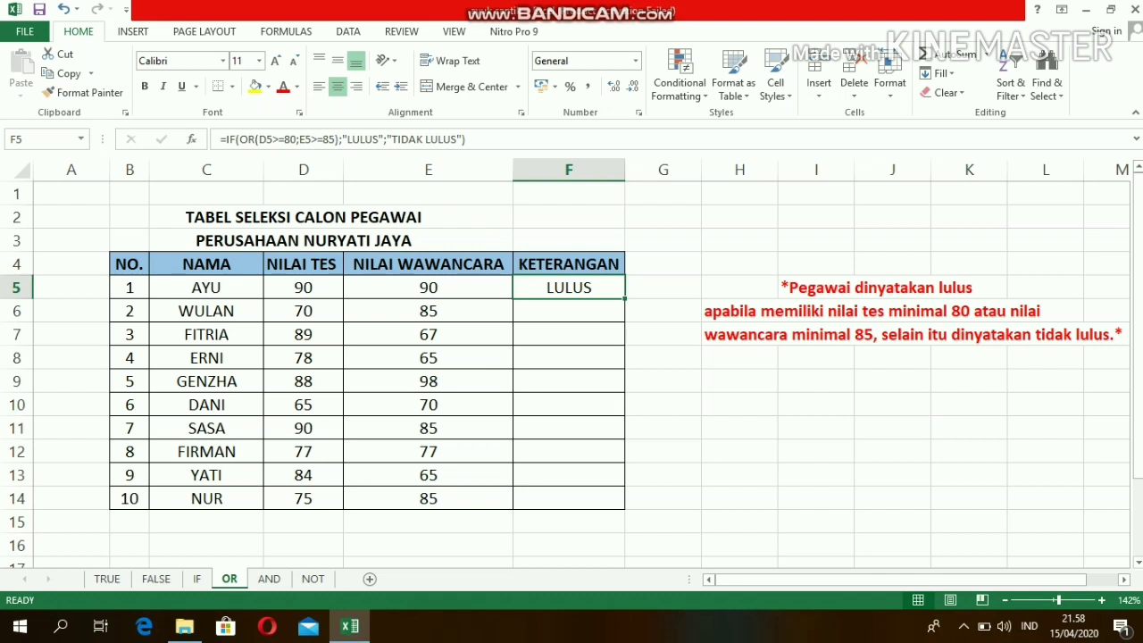
left_click_drag(624, 298, 625, 507)
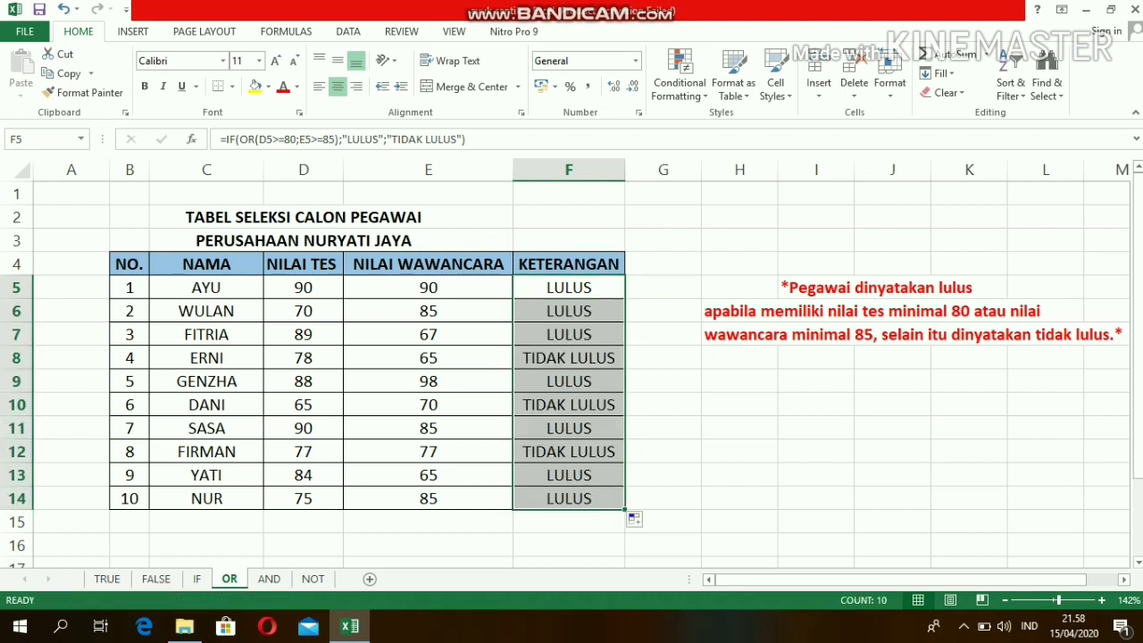
left_click(569, 335)
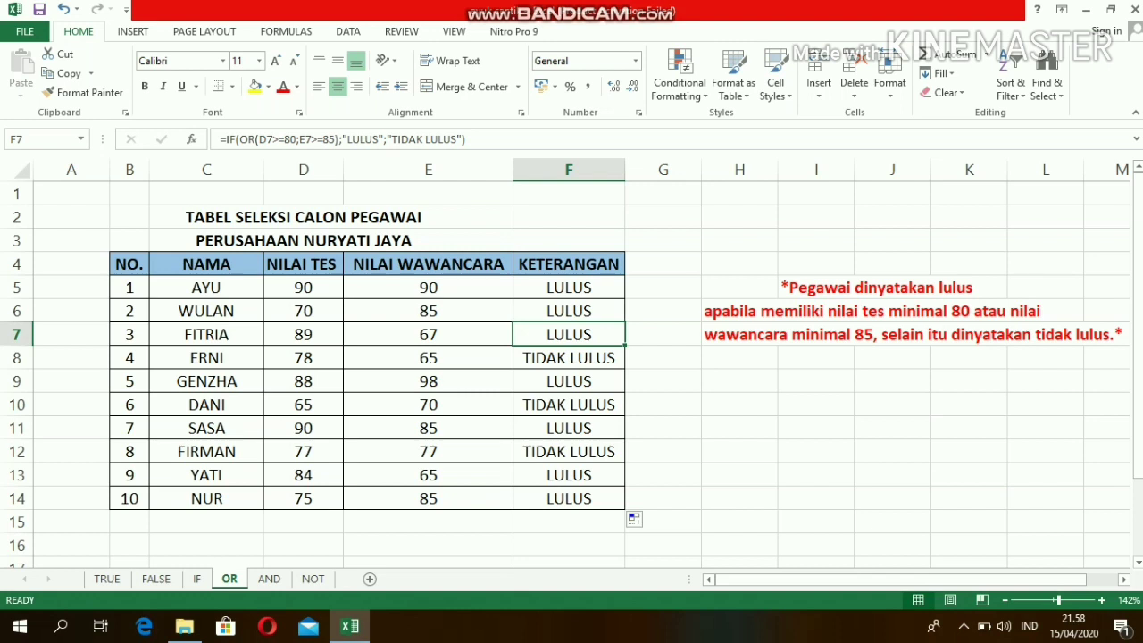
left_click(429, 358)
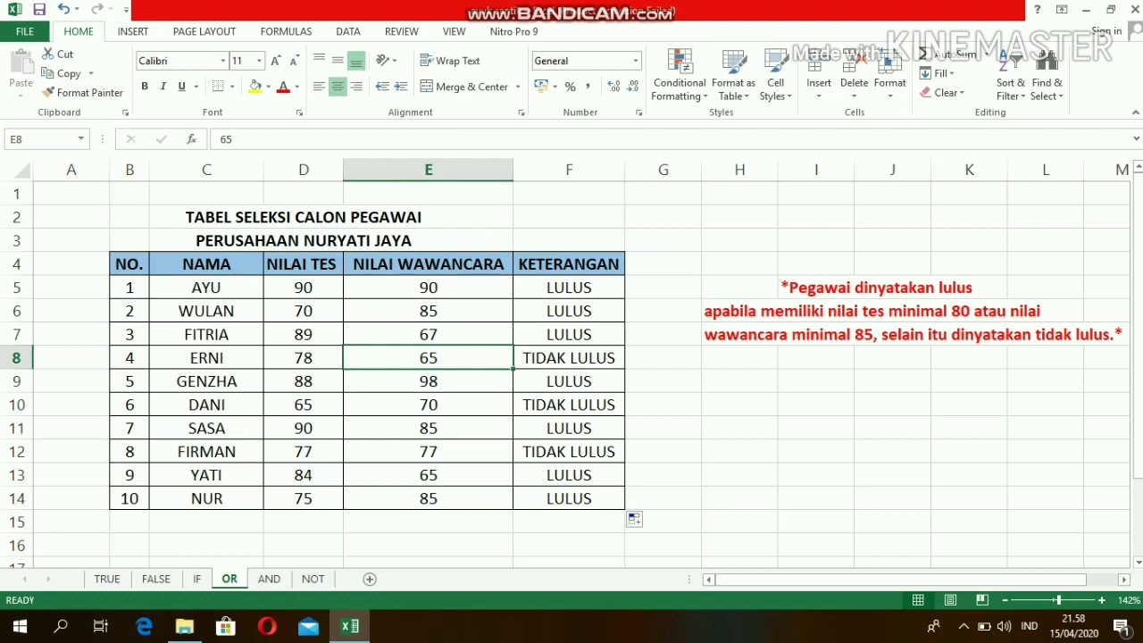
left_click(569, 311)
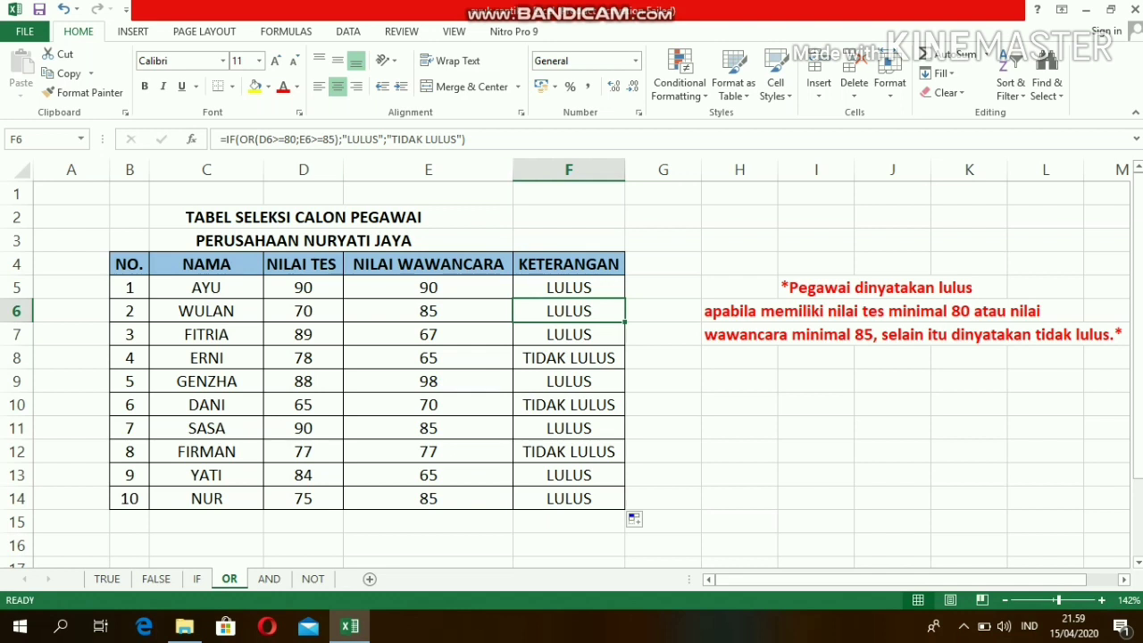
Step: On the AND sheet, start a sample IF formula with a nested AND function in cell F17
mouse_move(702, 10)
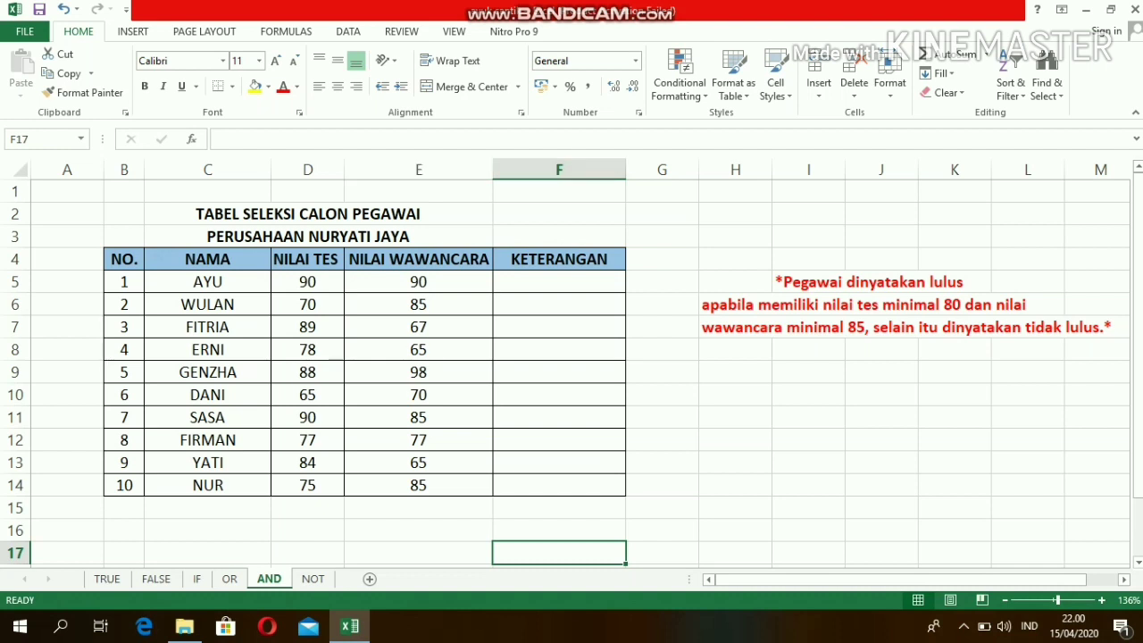
left_click(425, 139)
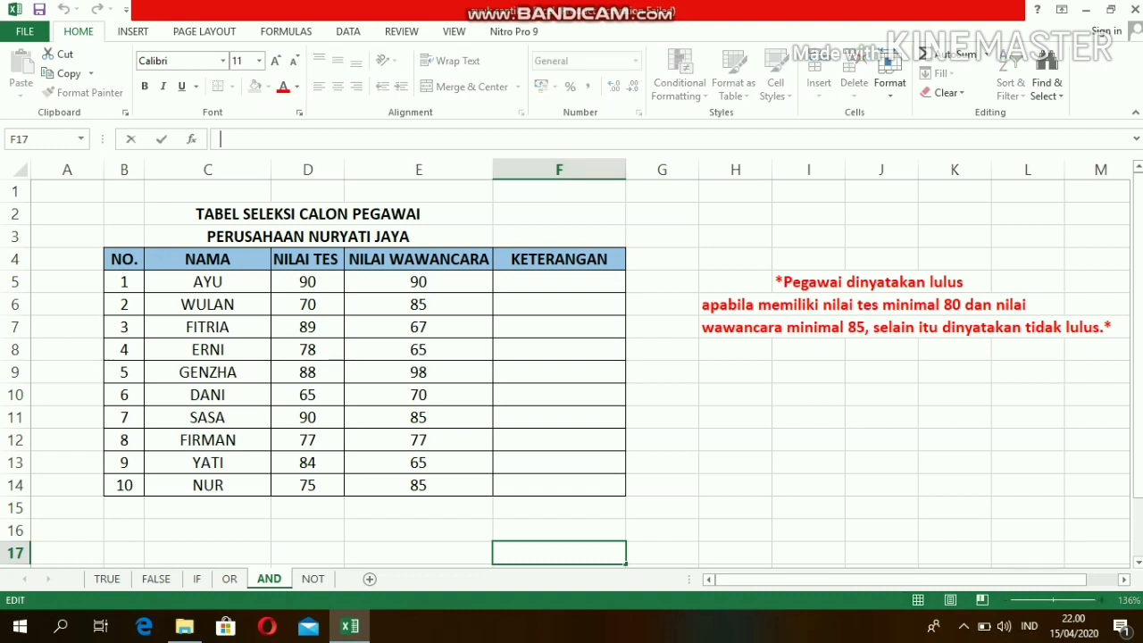
type("=")
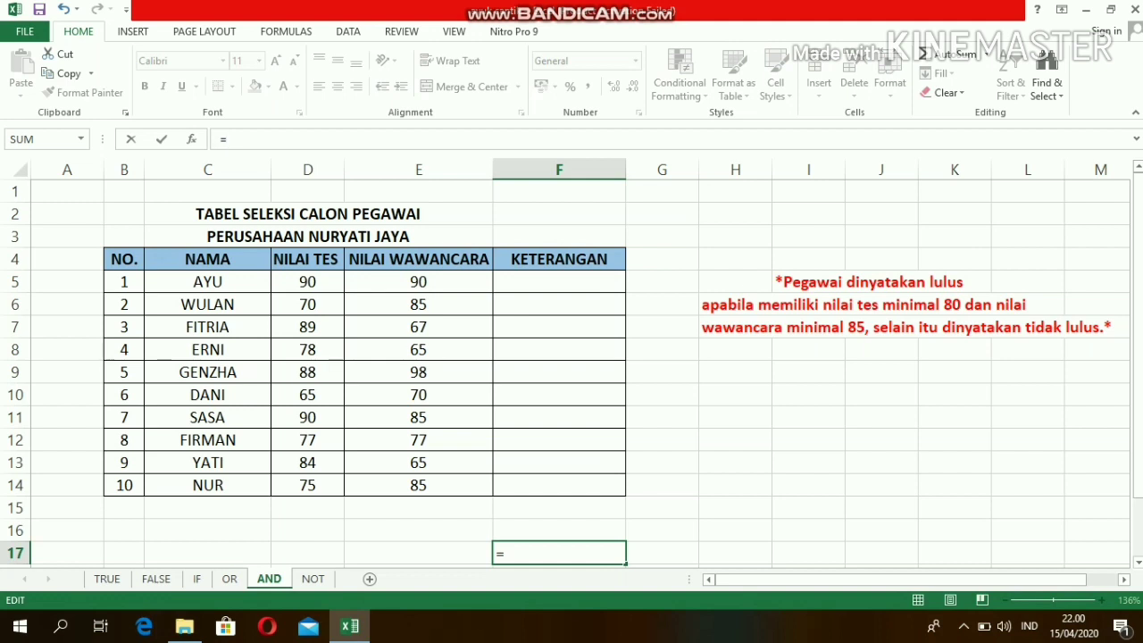
type("IF")
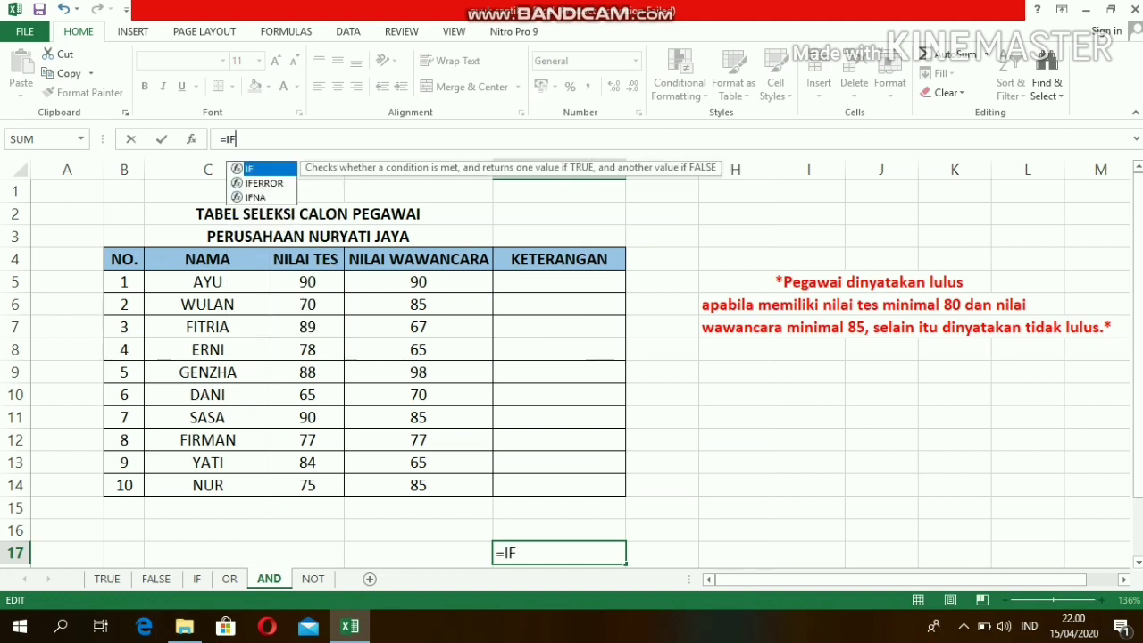
type("(AND")
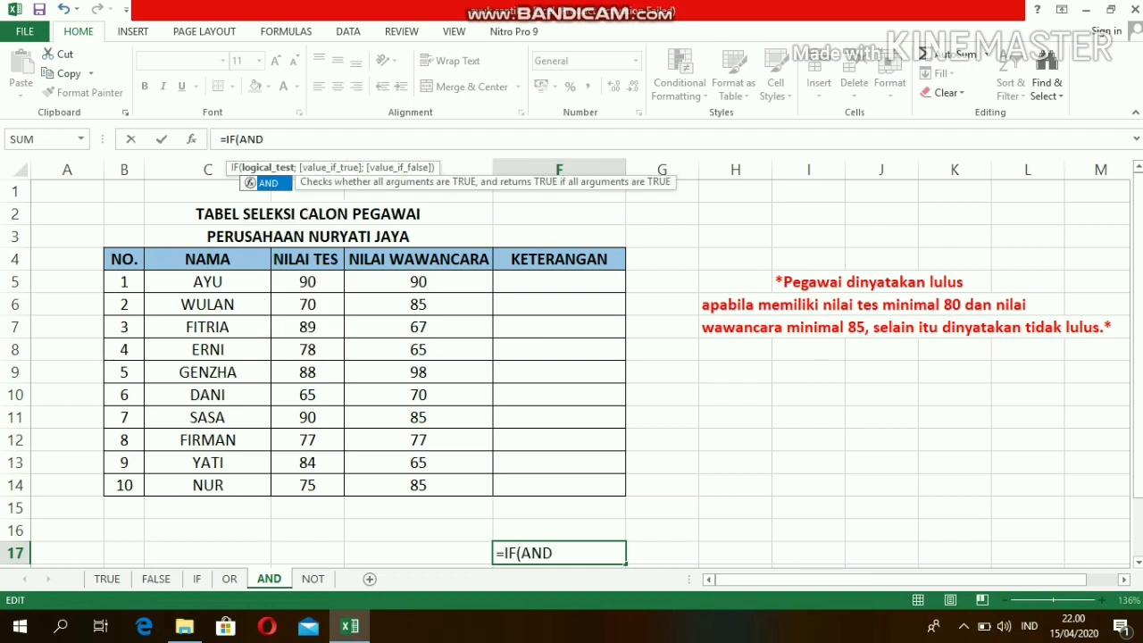
type("(")
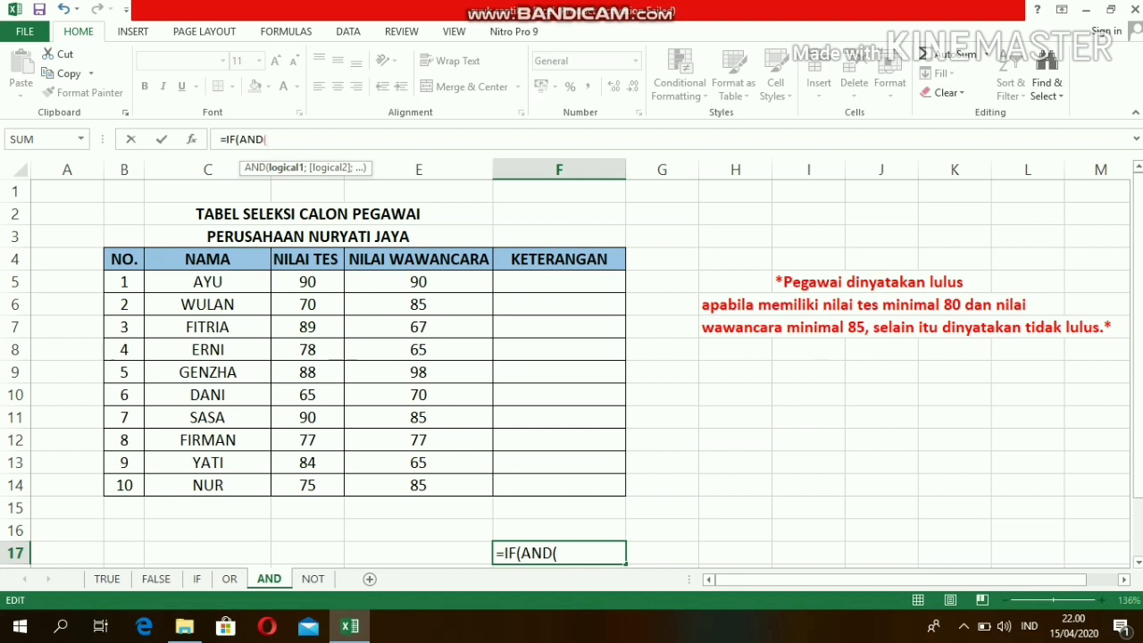
Step: Enter logical1 and logical2 as the AND arguments of the F17 sample syntax and close the AND function
type("logi")
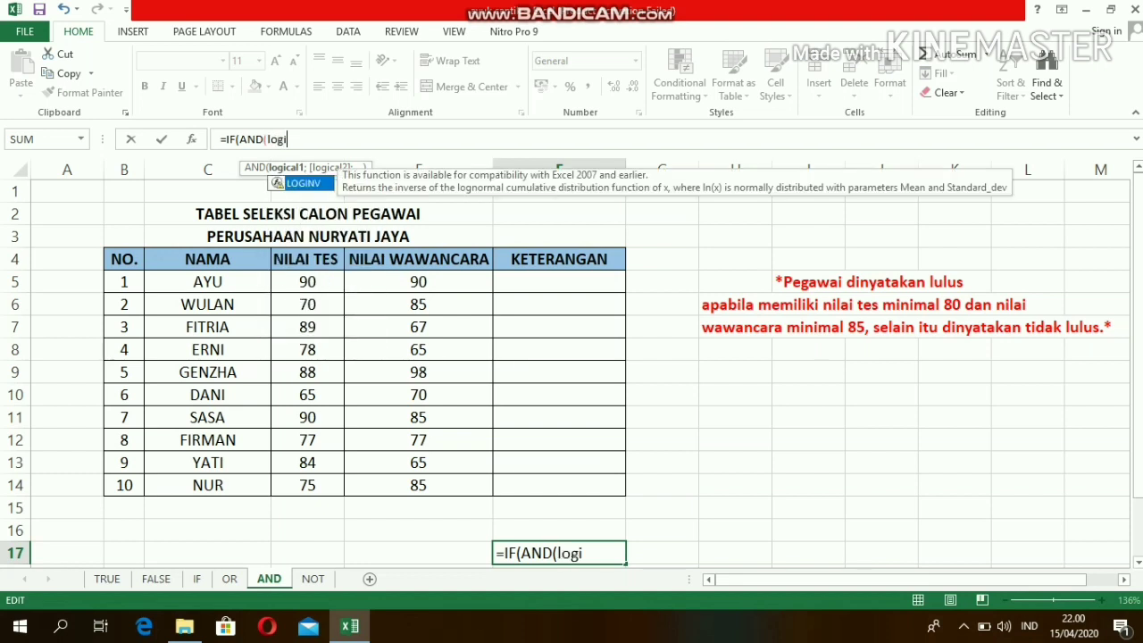
type("cal1")
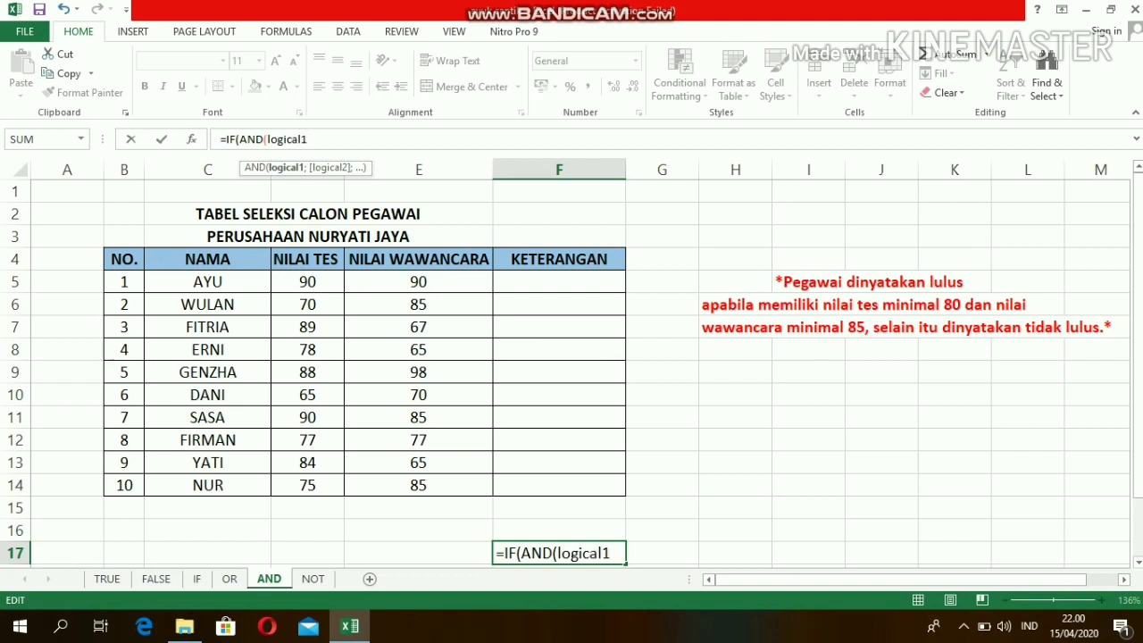
type(";logi")
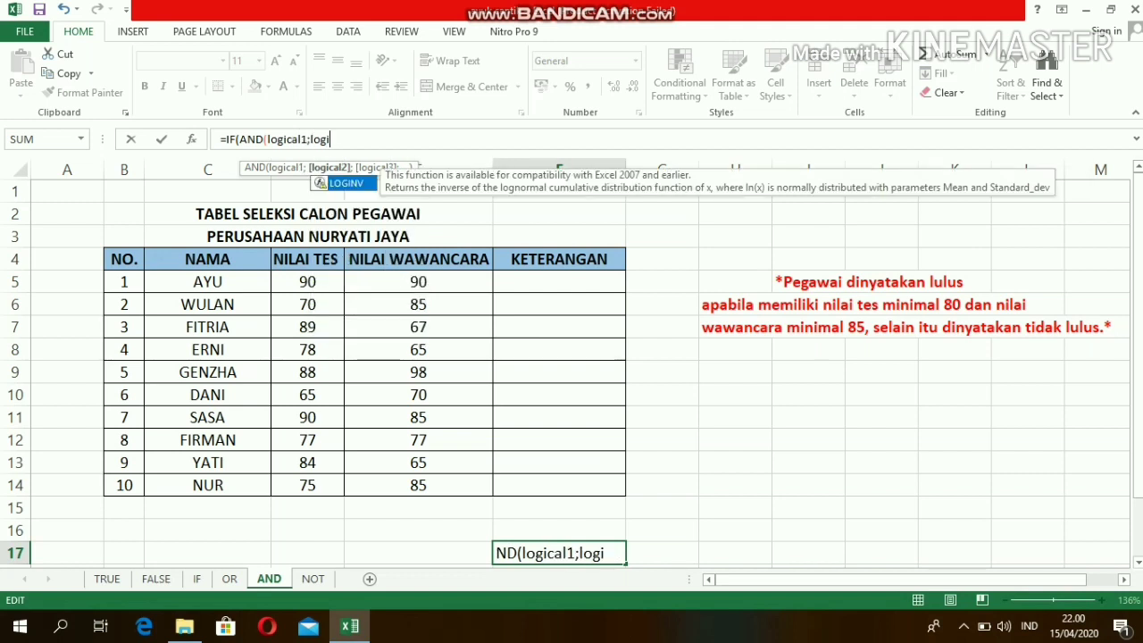
type("cal2")
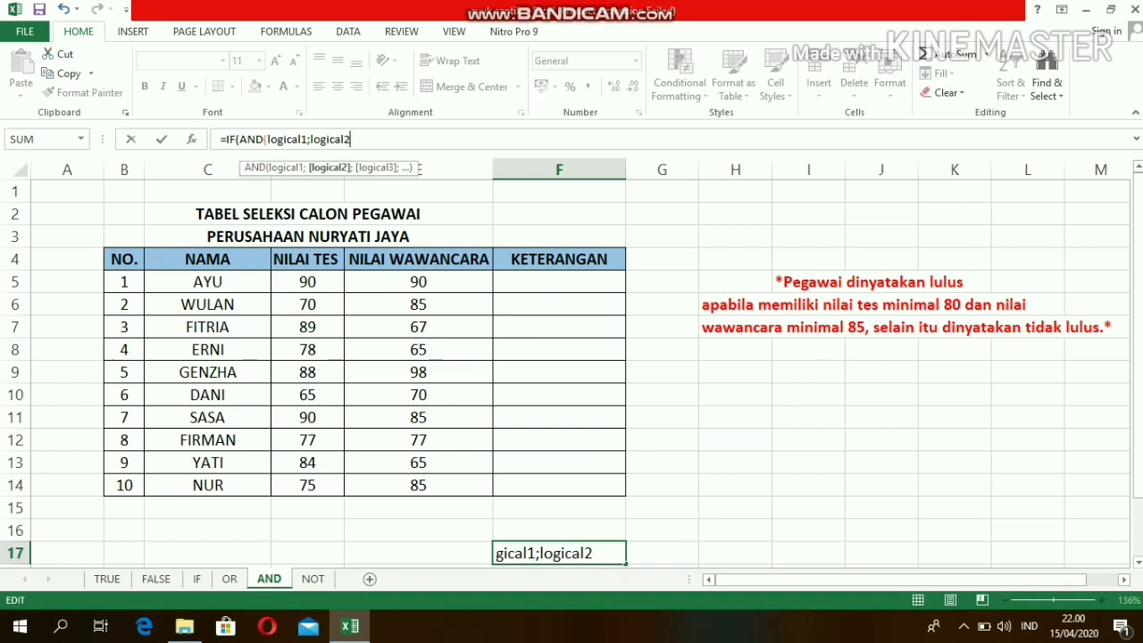
type(");")
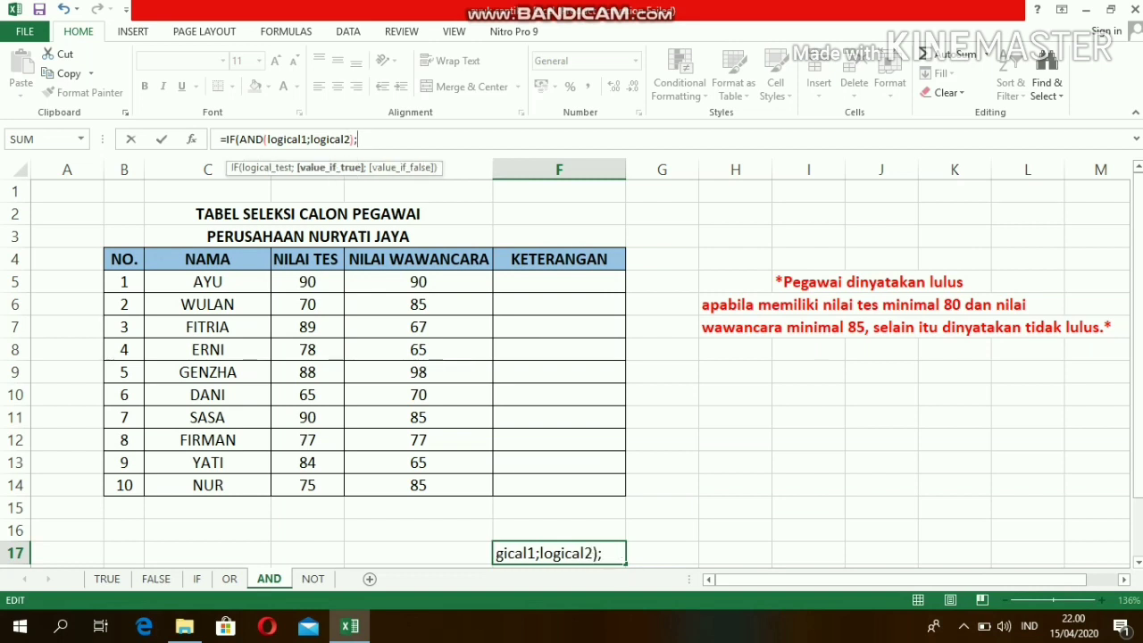
Step: Complete the sample syntax in F17 with "lulus" as the true value and "tidak lulus" as the false value
type("\"lul")
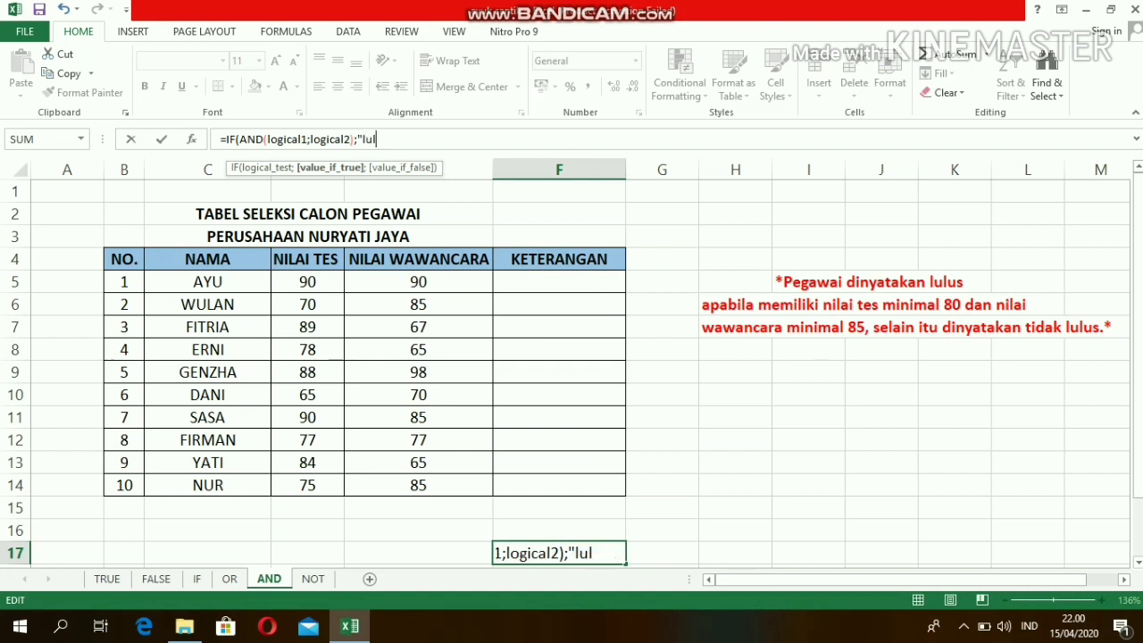
type("us\";")
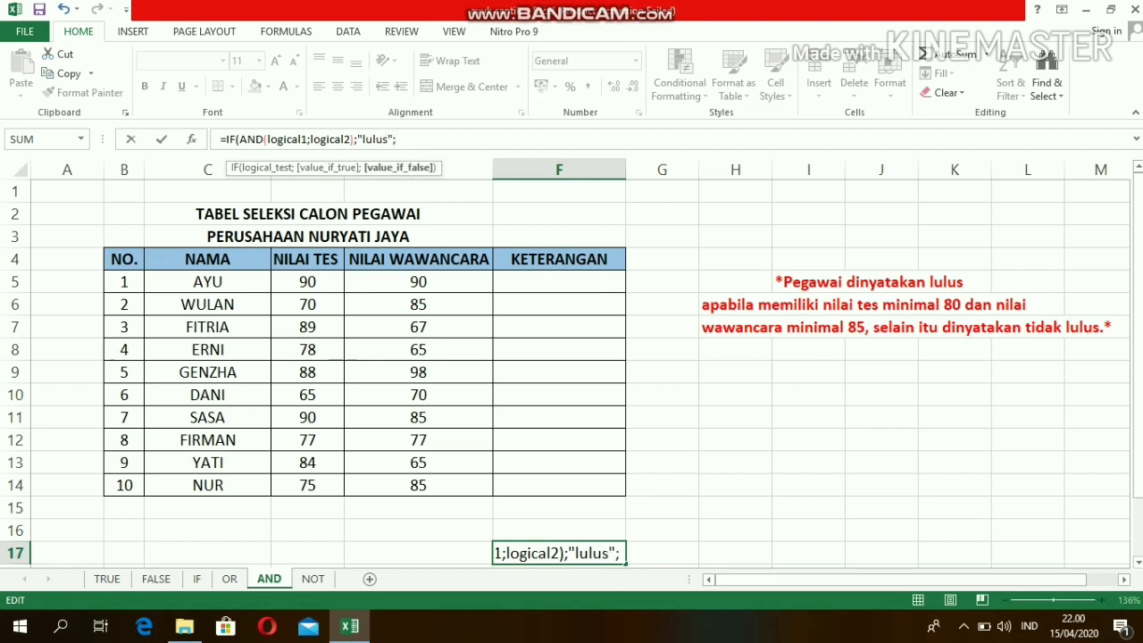
type("\"tida")
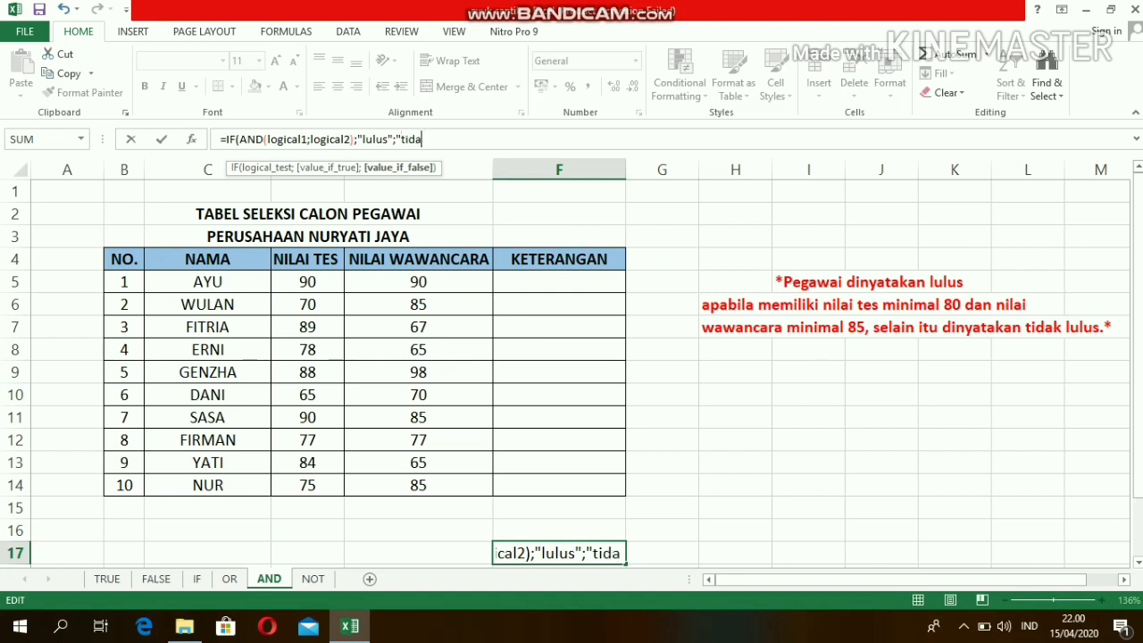
type("k lulu")
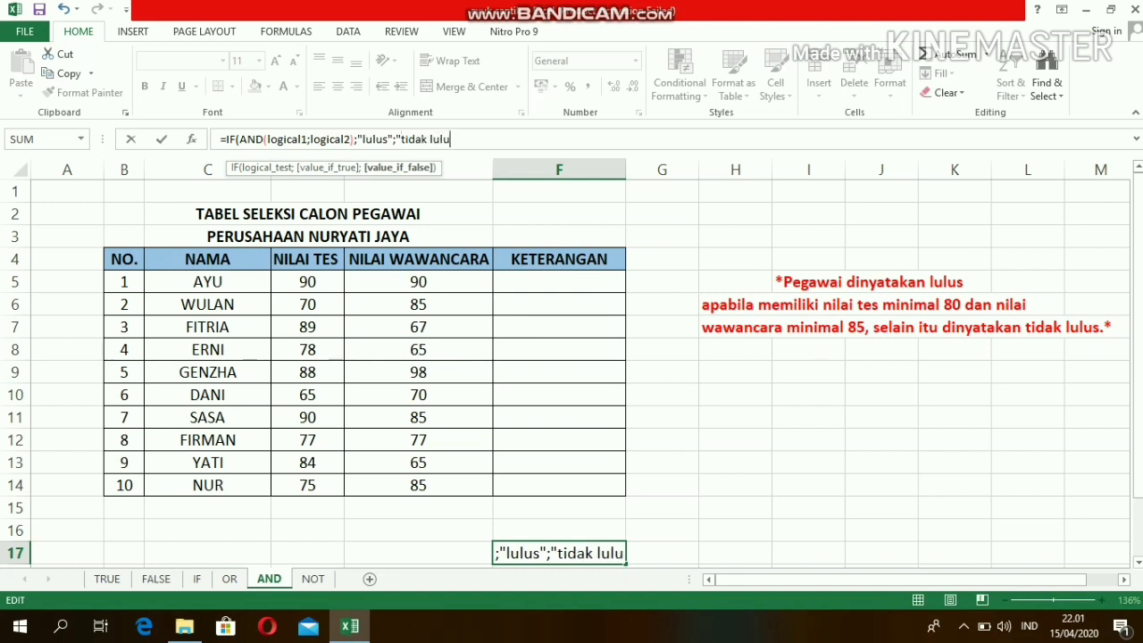
type("s\")")
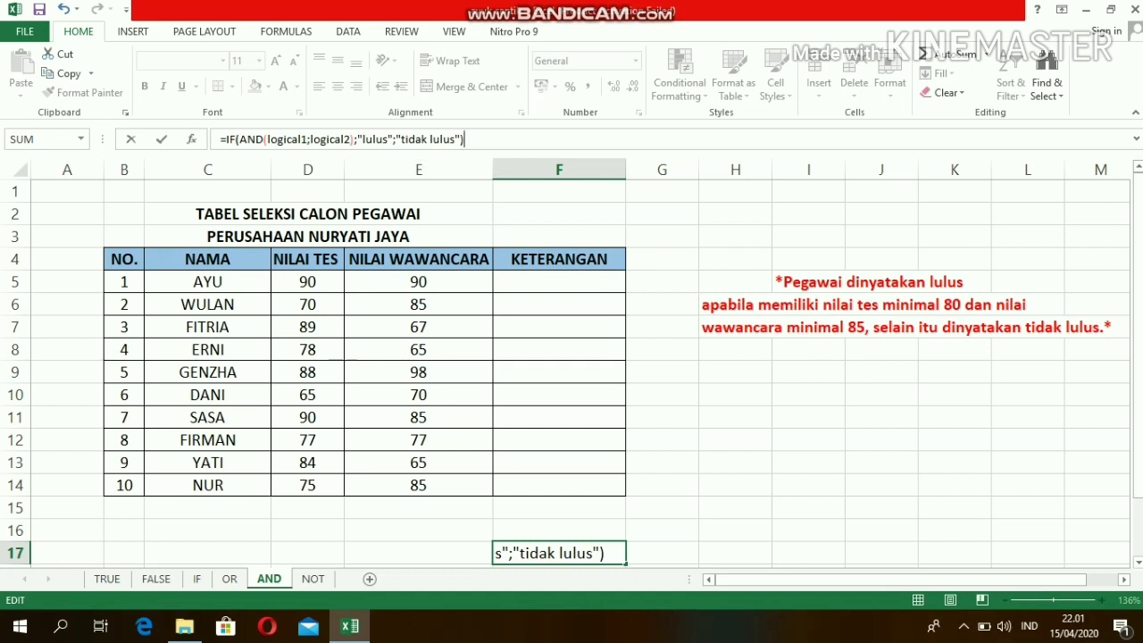
Step: Erase the whole sample IF and AND syntax from cell F17
key("BackSpace")
key("BackSpace")
key("BackSpace")
key("BackSpace")
key("BackSpace")
key("BackSpace")
key("BackSpace")
key("BackSpace")
key("BackSpace")
key("BackSpace")
key("BackSpace")
key("BackSpace")
key("BackSpace")
key("BackSpace")
key("BackSpace")
key("BackSpace")
key("BackSpace")
key("BackSpace")
key("BackSpace")
key("BackSpace")
key("BackSpace")
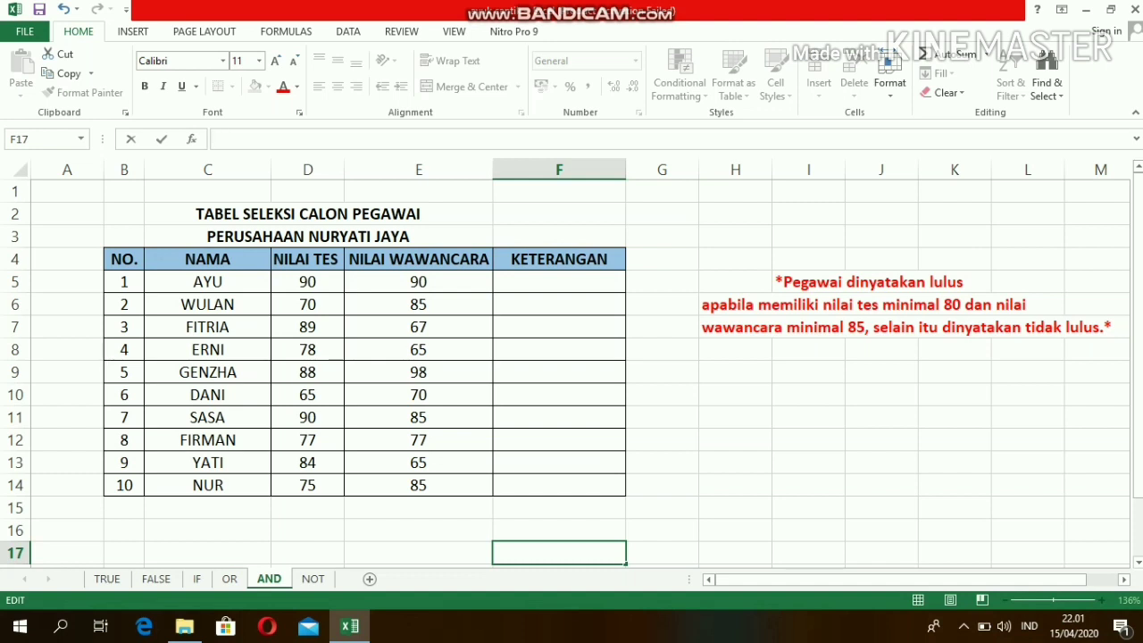
Step: In cell F5 of the AND sheet, start an IF formula with a nested AND function as its logical test
left_click(559, 282)
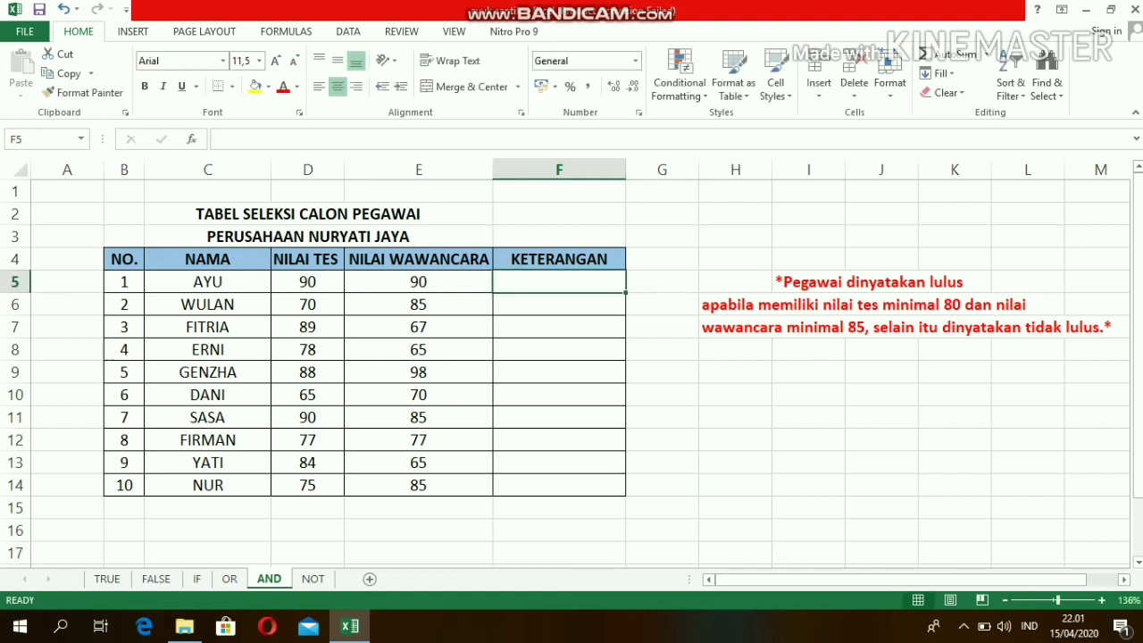
type("=")
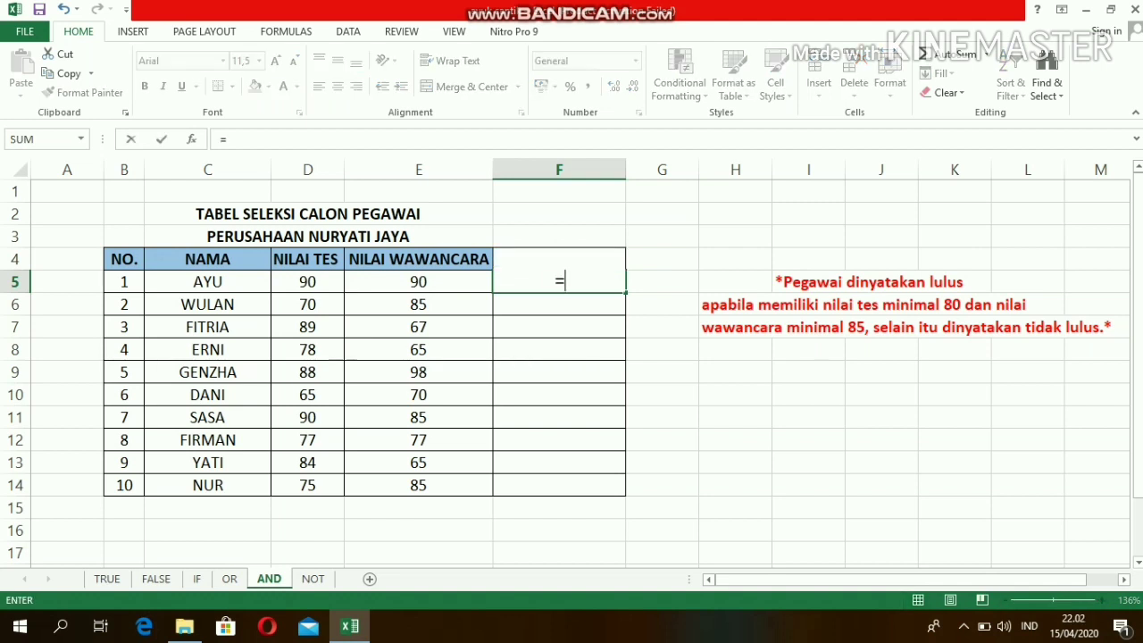
type("i")
key("BackSpace")
type("I")
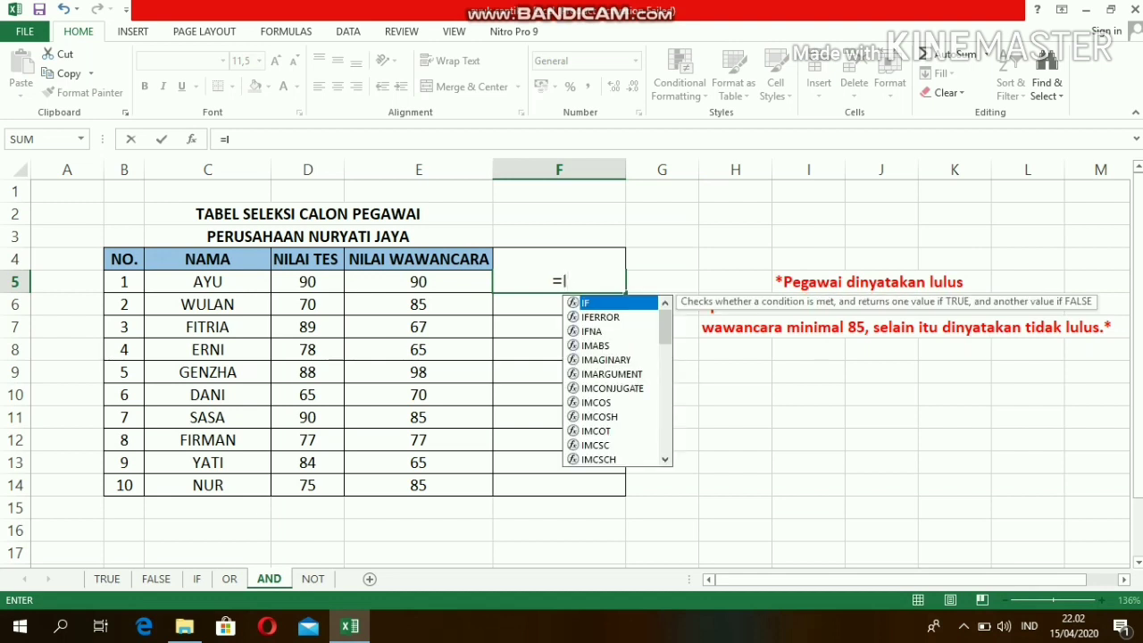
type("F(")
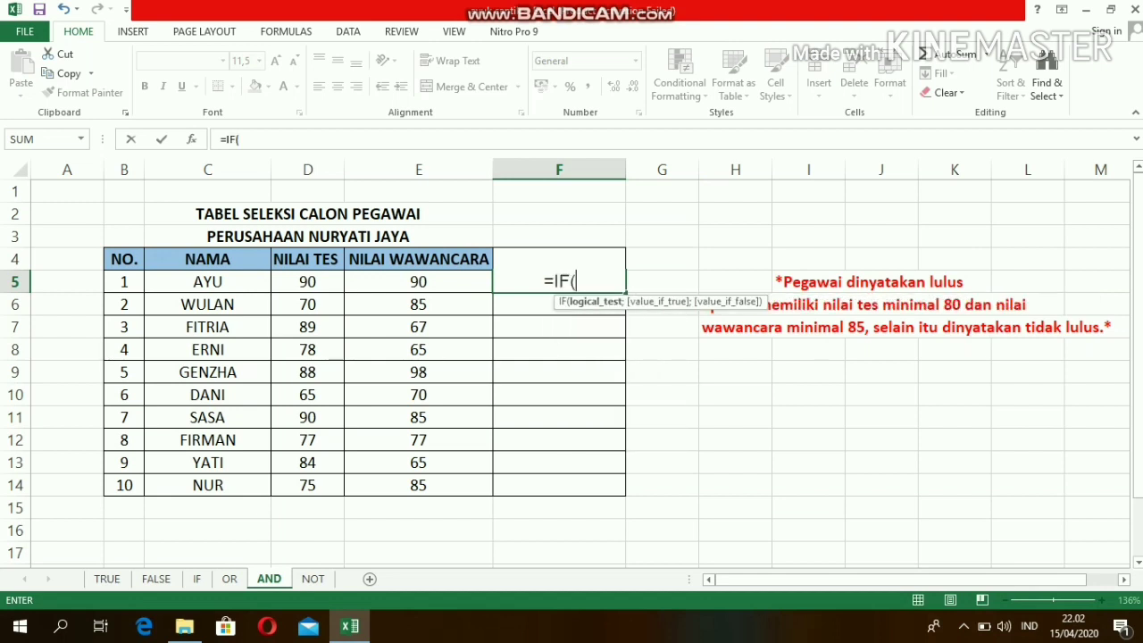
type("AND")
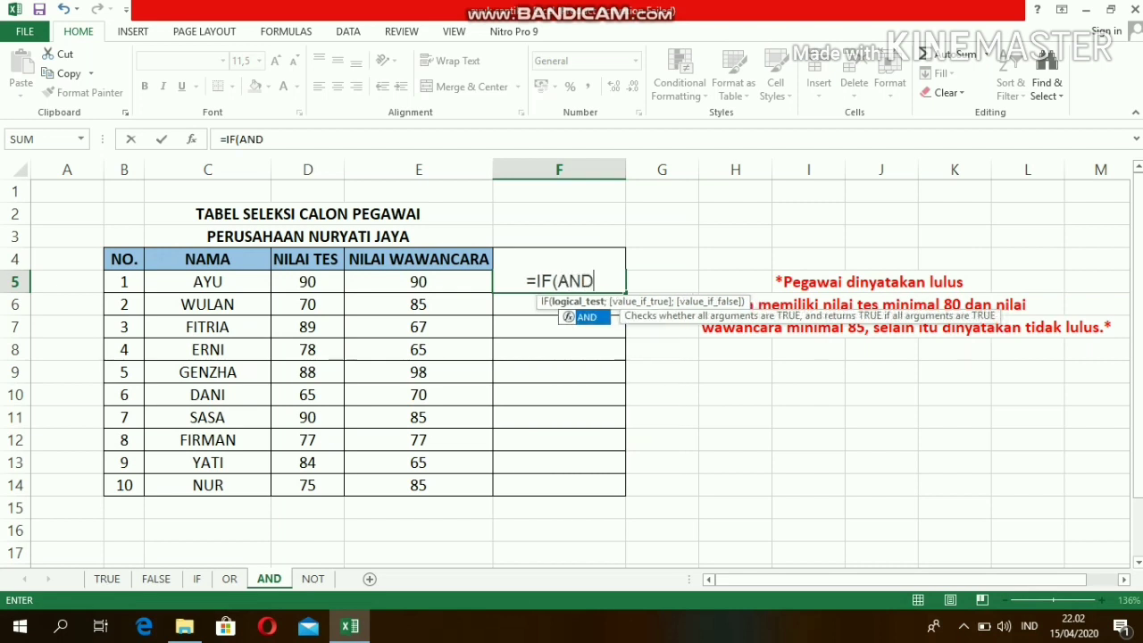
type("(")
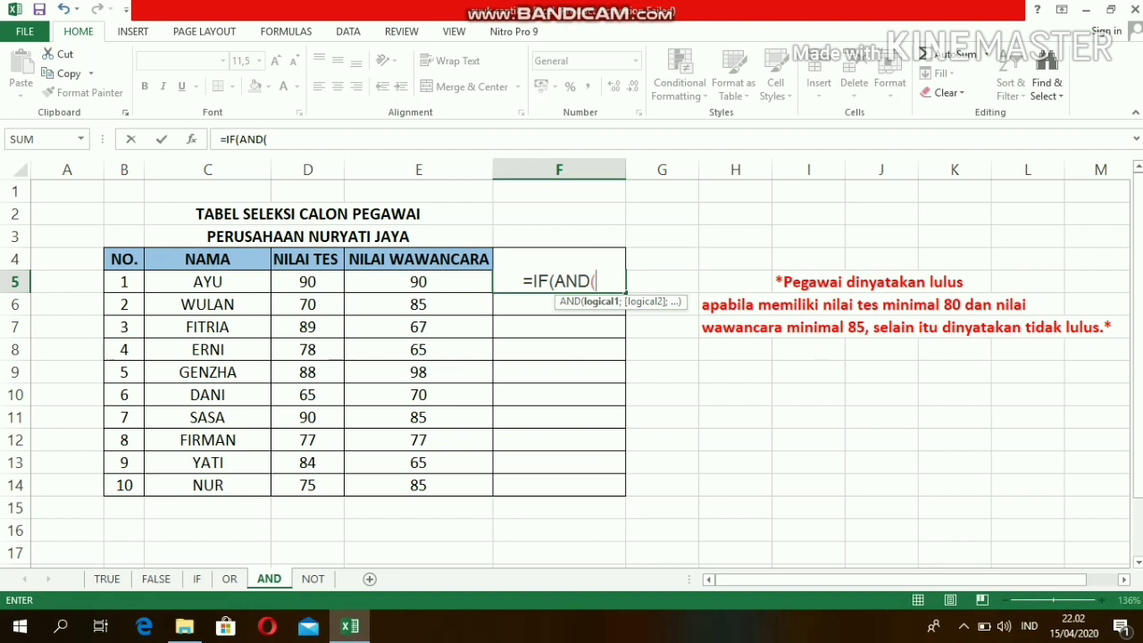
Step: Enter D5>=80 and E5>=85 as the AND conditions in the F5 formula and close the AND function
left_click(307, 282)
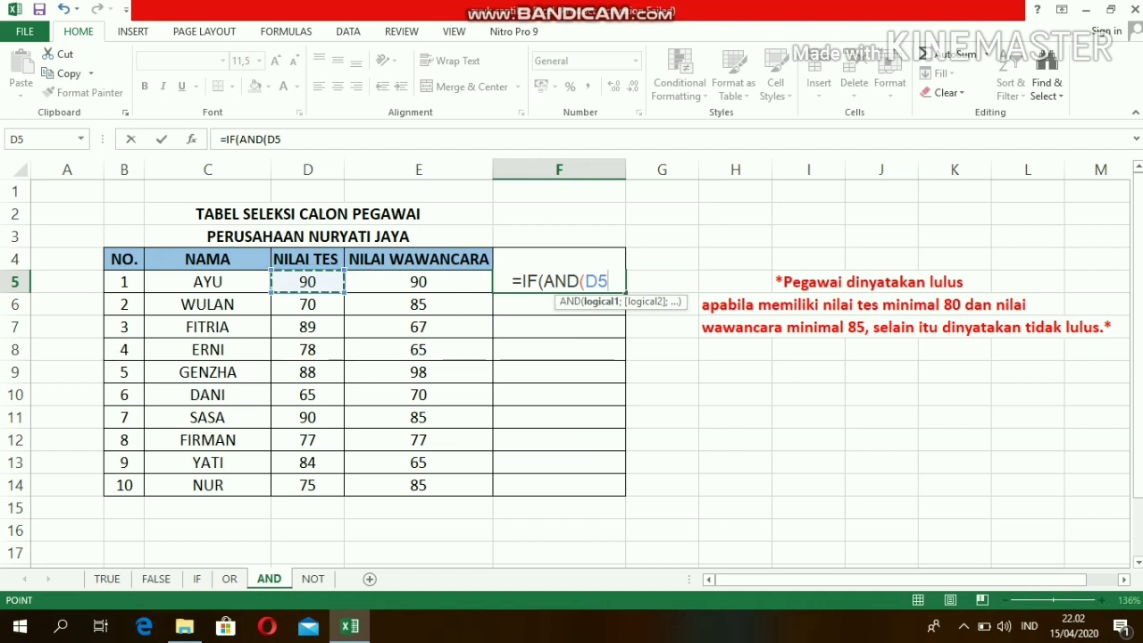
type(">=")
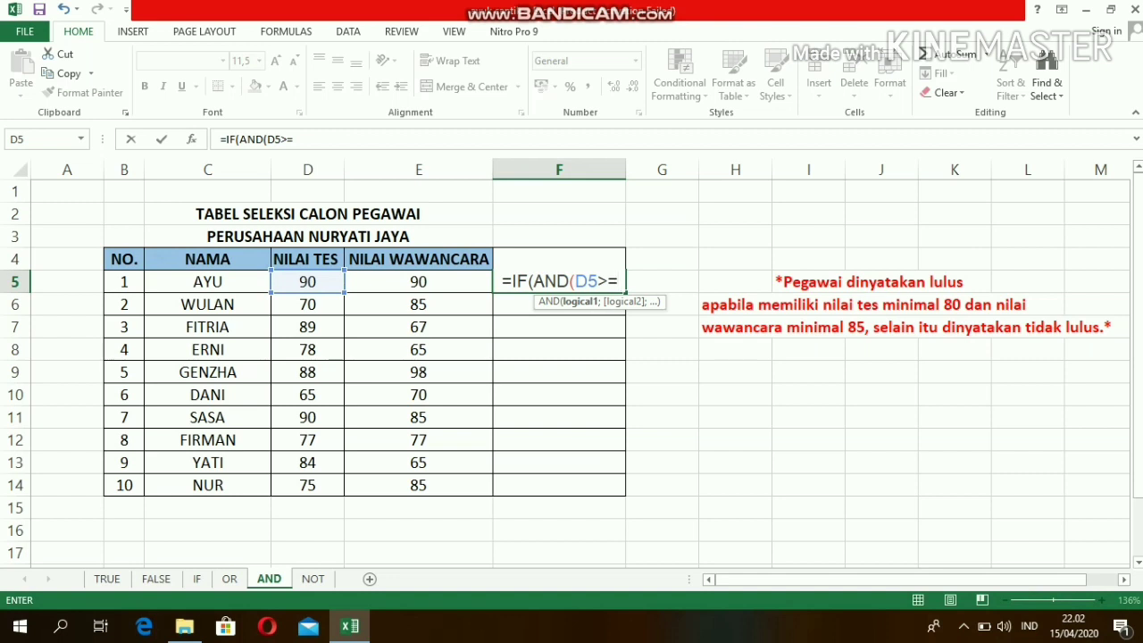
type("80")
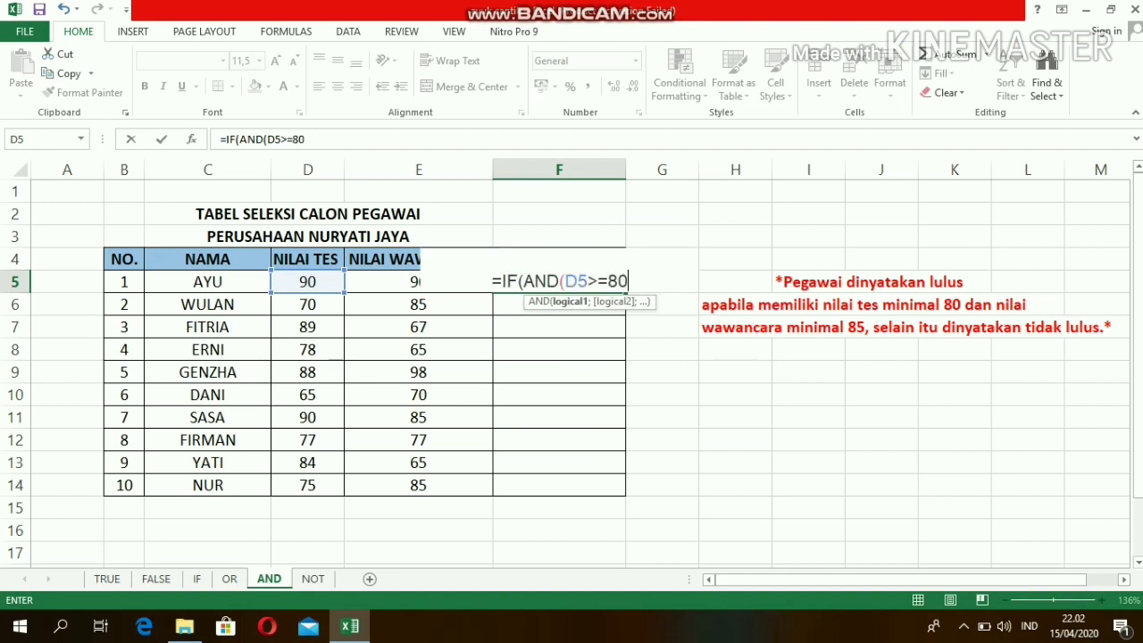
type(";")
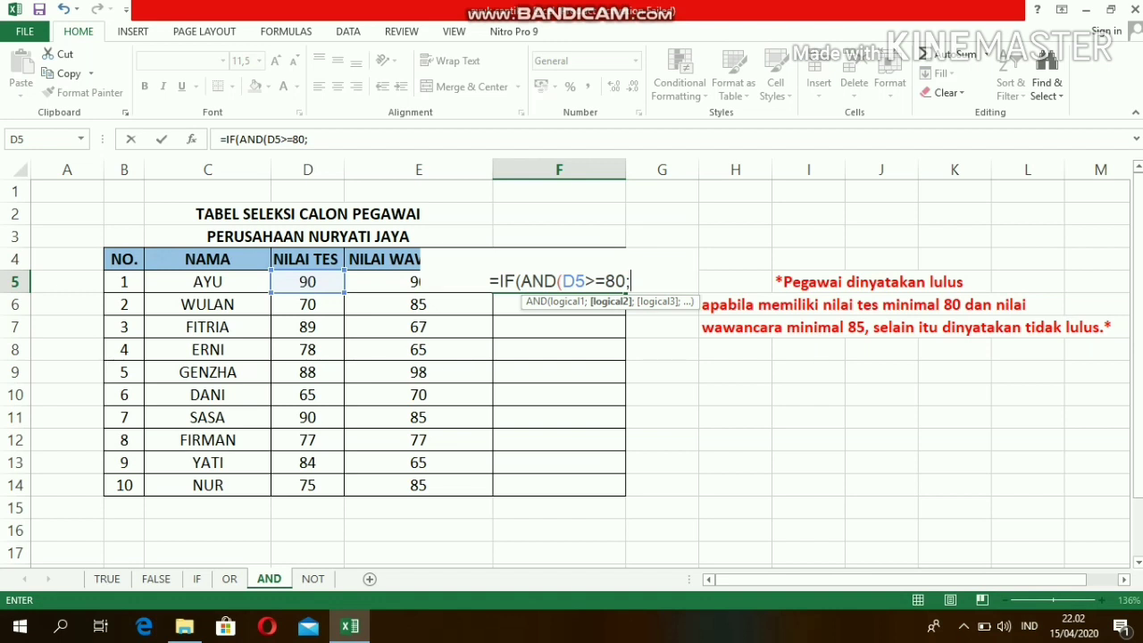
key("Left")
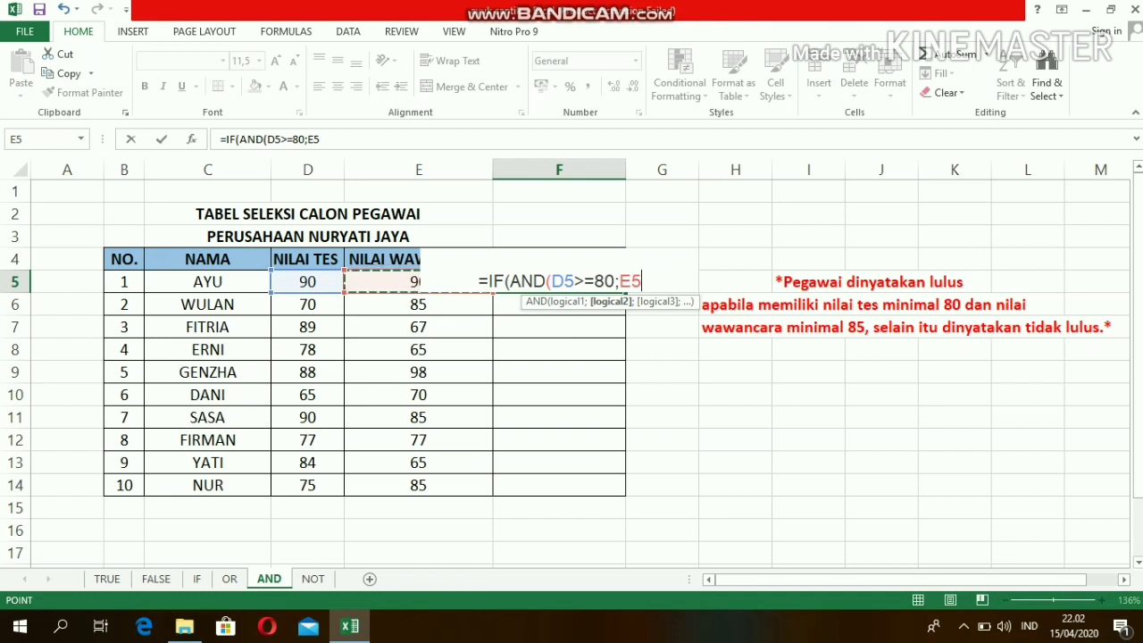
type(">=")
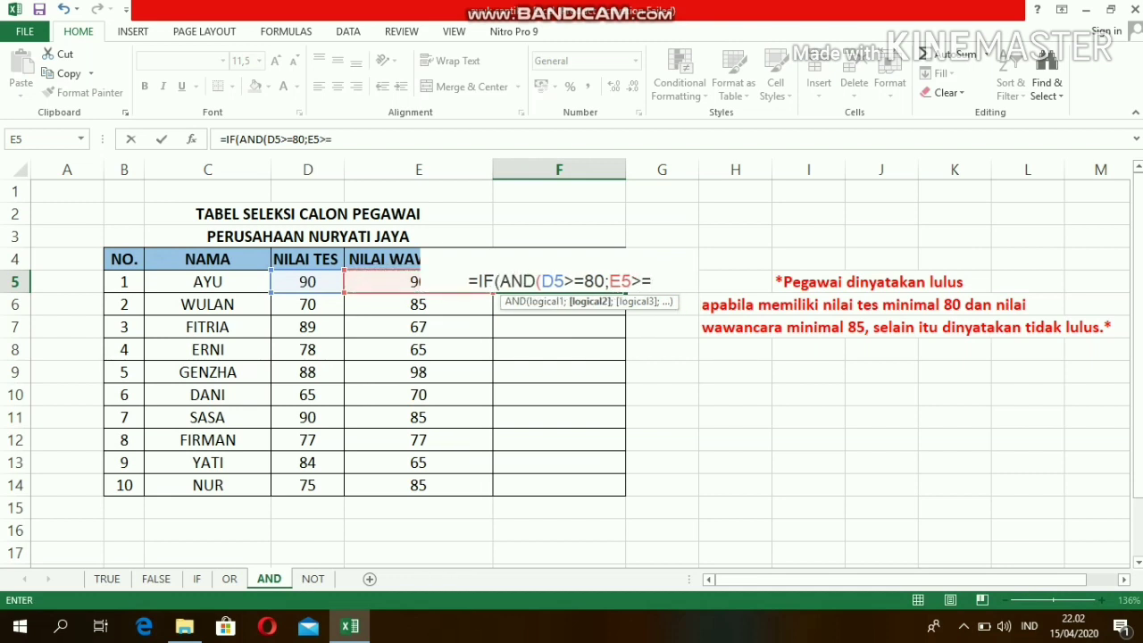
type("85")
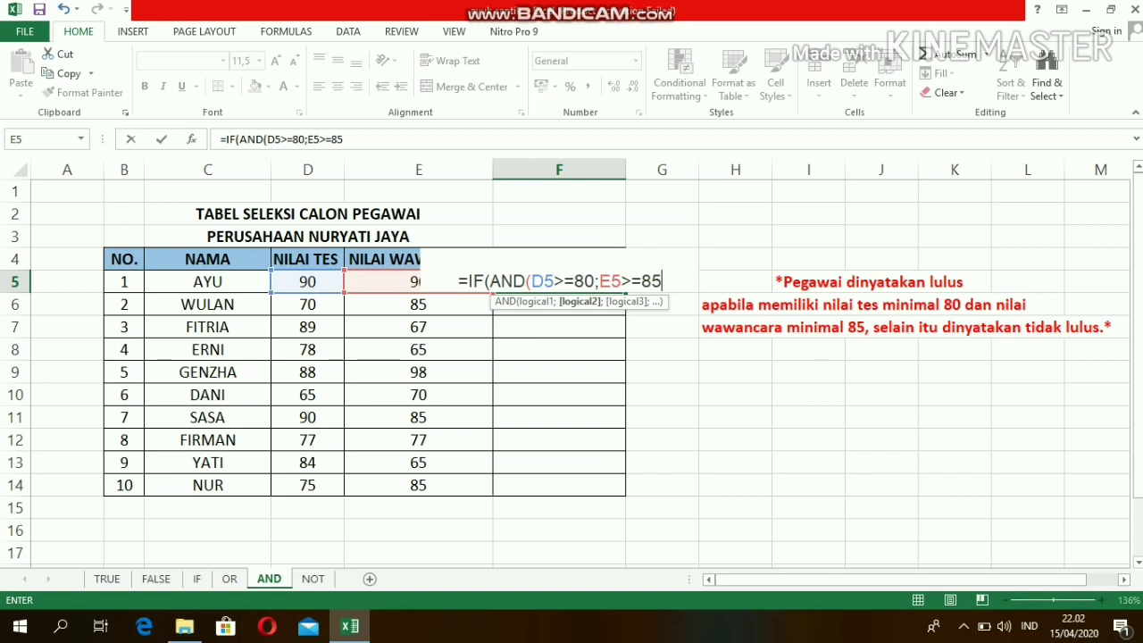
type(");")
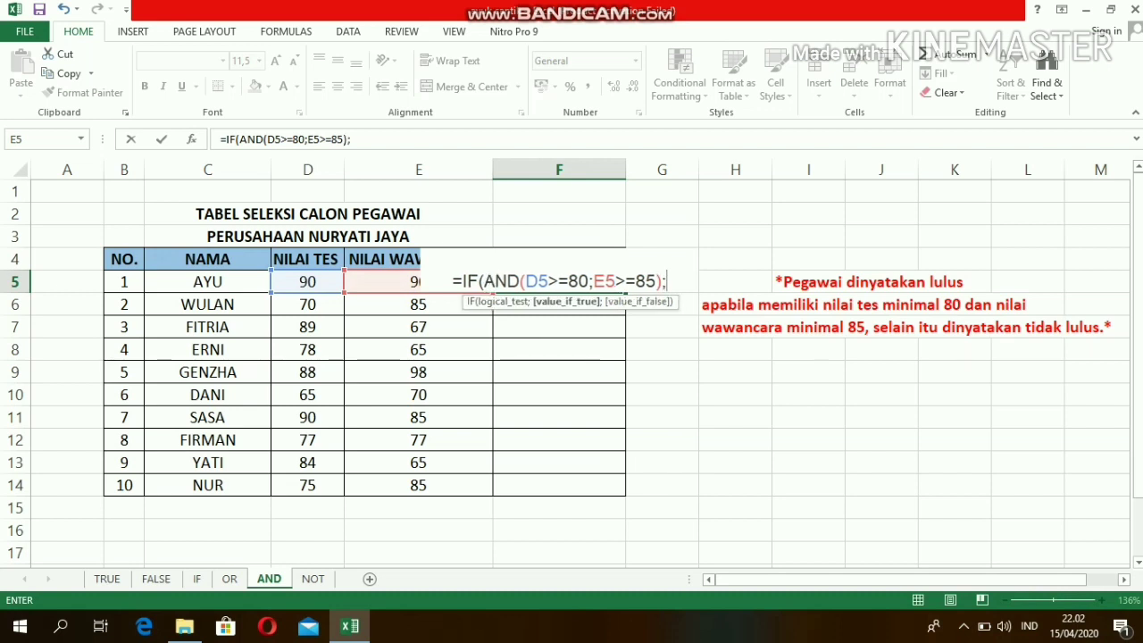
Step: Complete the F5 formula with "LULUS" as the true value and "TIDAK LULUS" as the false value
type("\"")
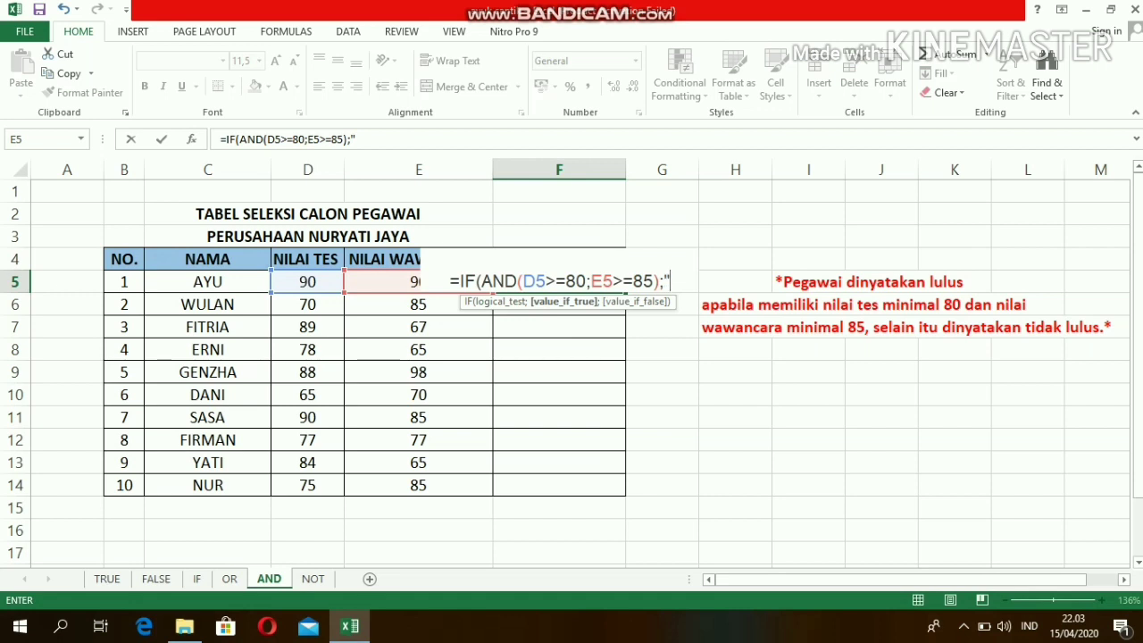
type("LULU")
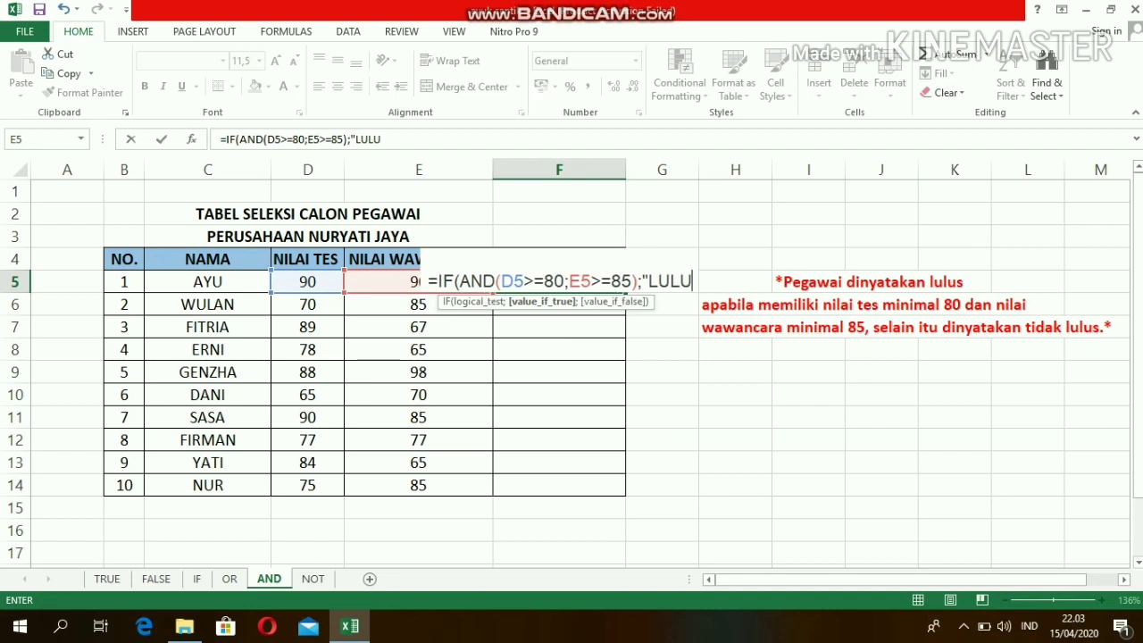
type("S\";")
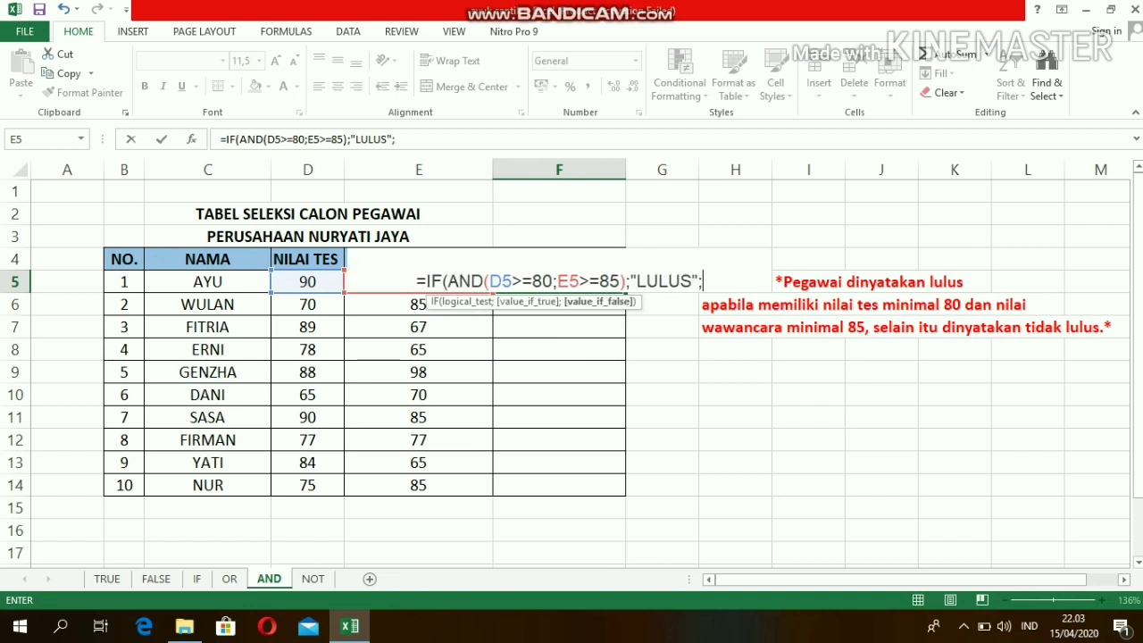
type("\"")
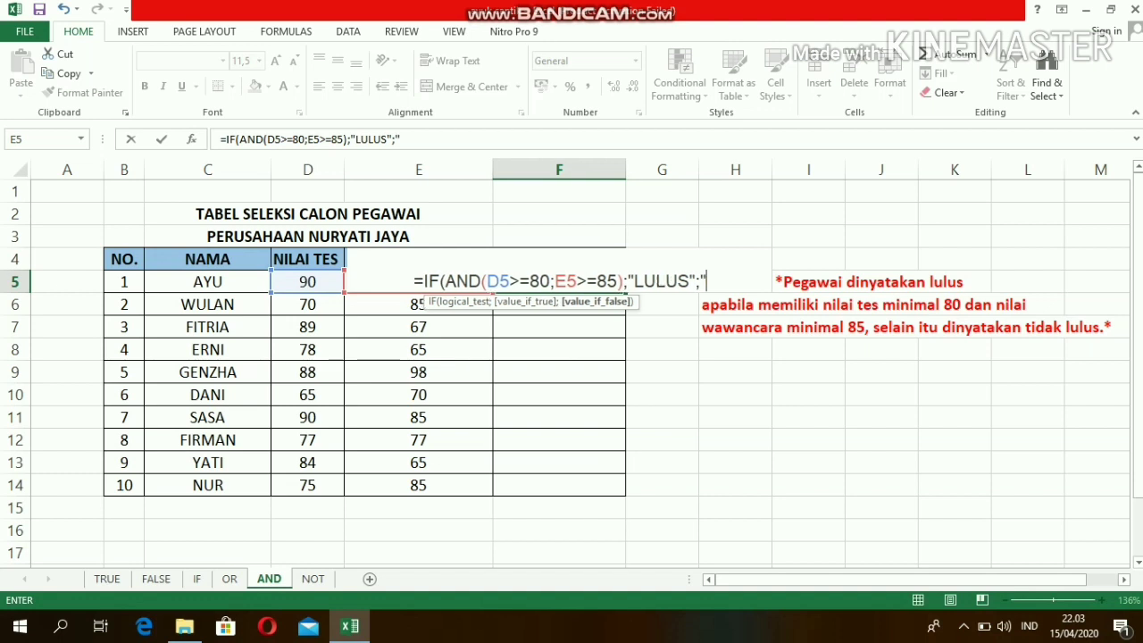
type("TIDA")
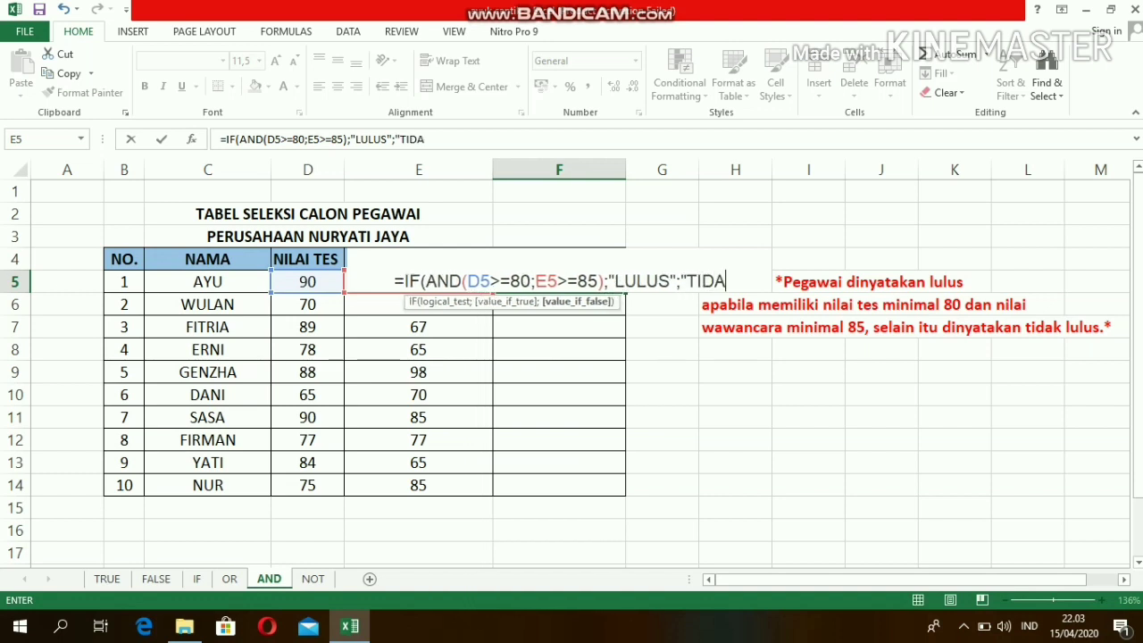
type("K LULU")
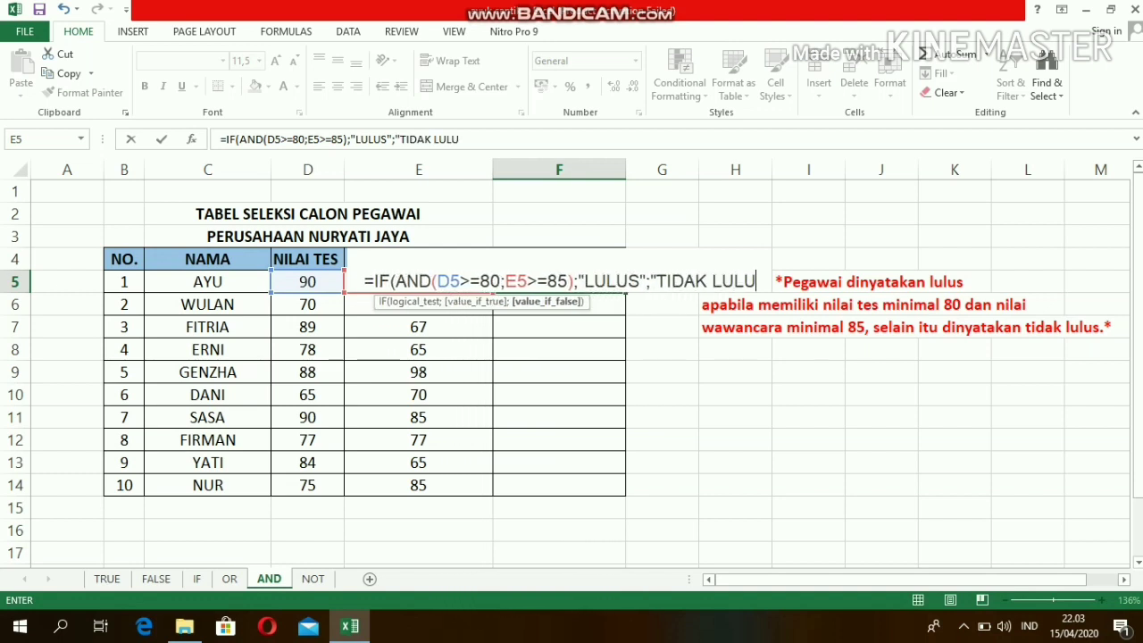
type("S\")")
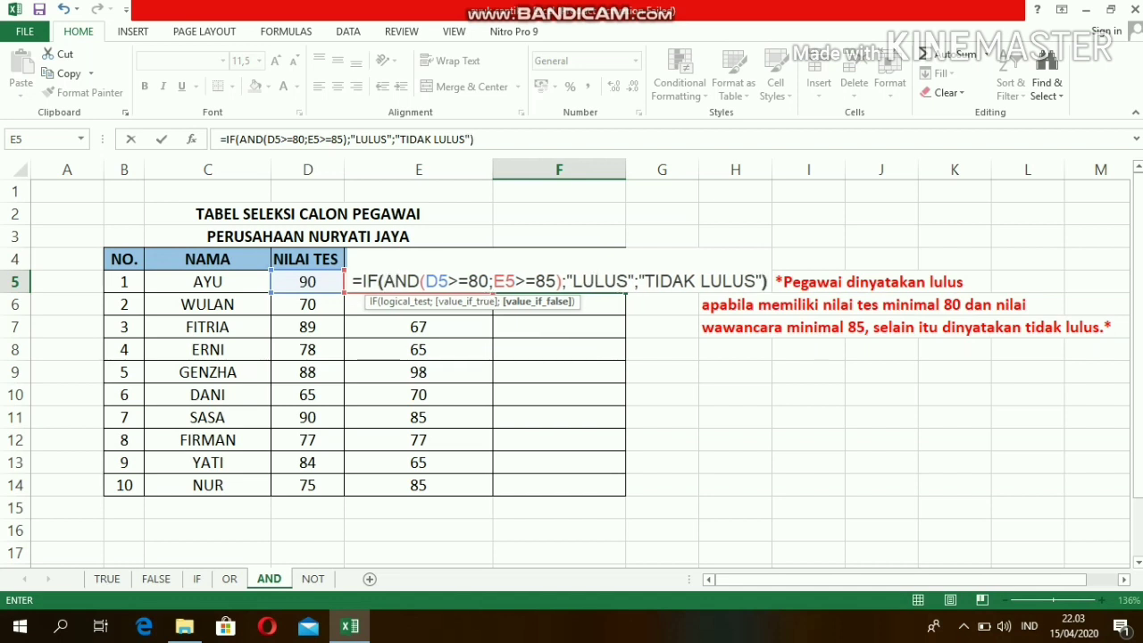
key("Return")
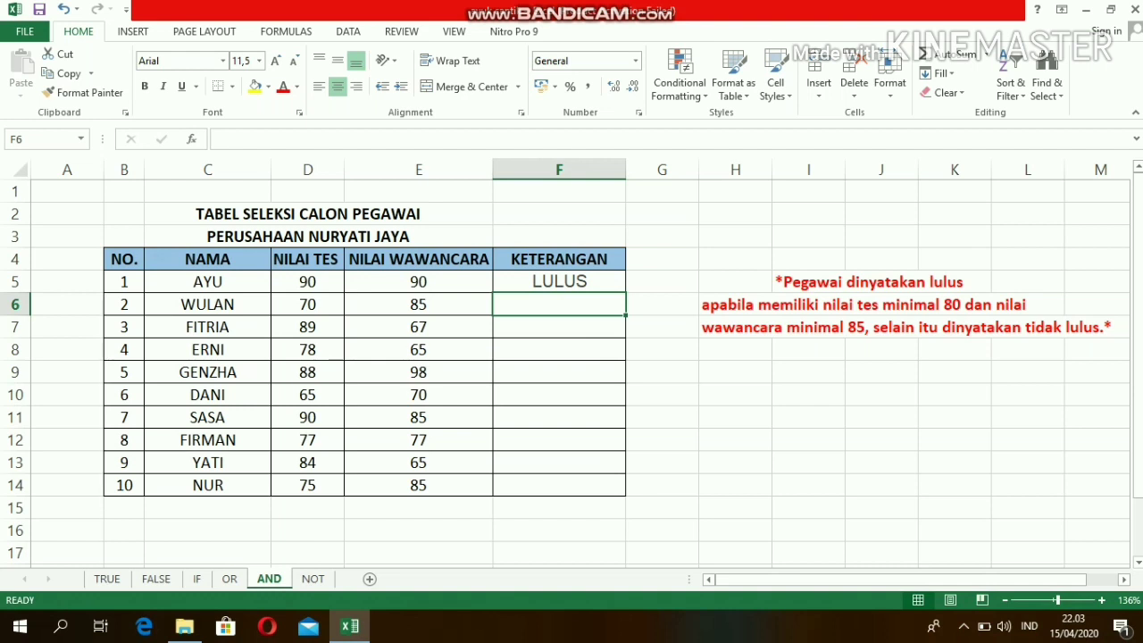
Step: Fill the IF and AND formula from F5 down the KETERANGAN column to F14
left_click(559, 281)
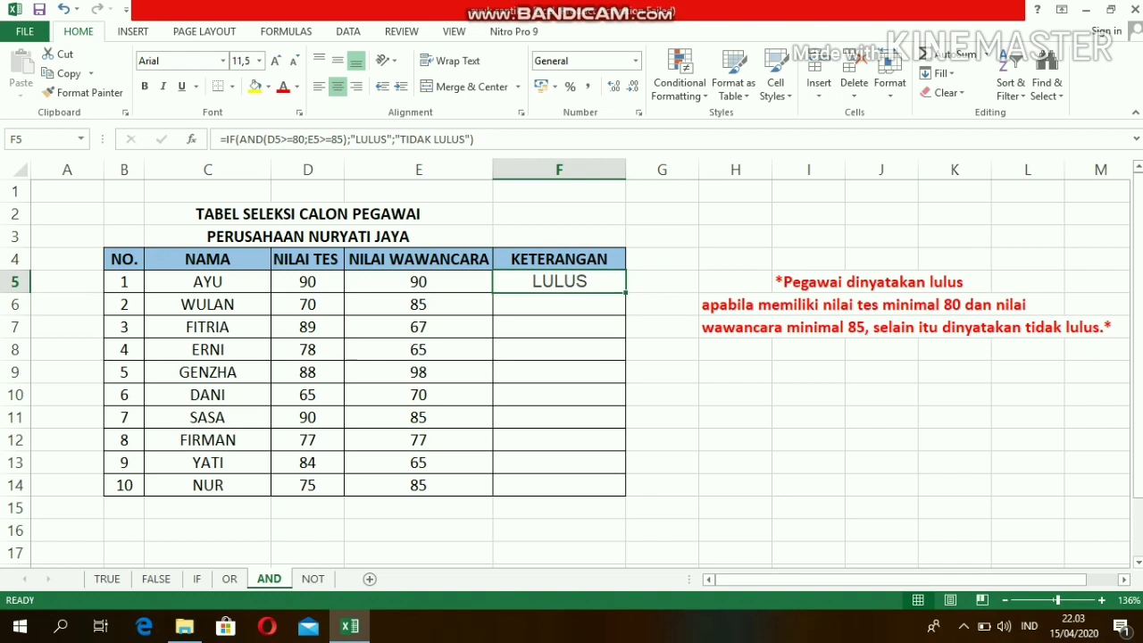
left_click_drag(626, 292, 626, 493)
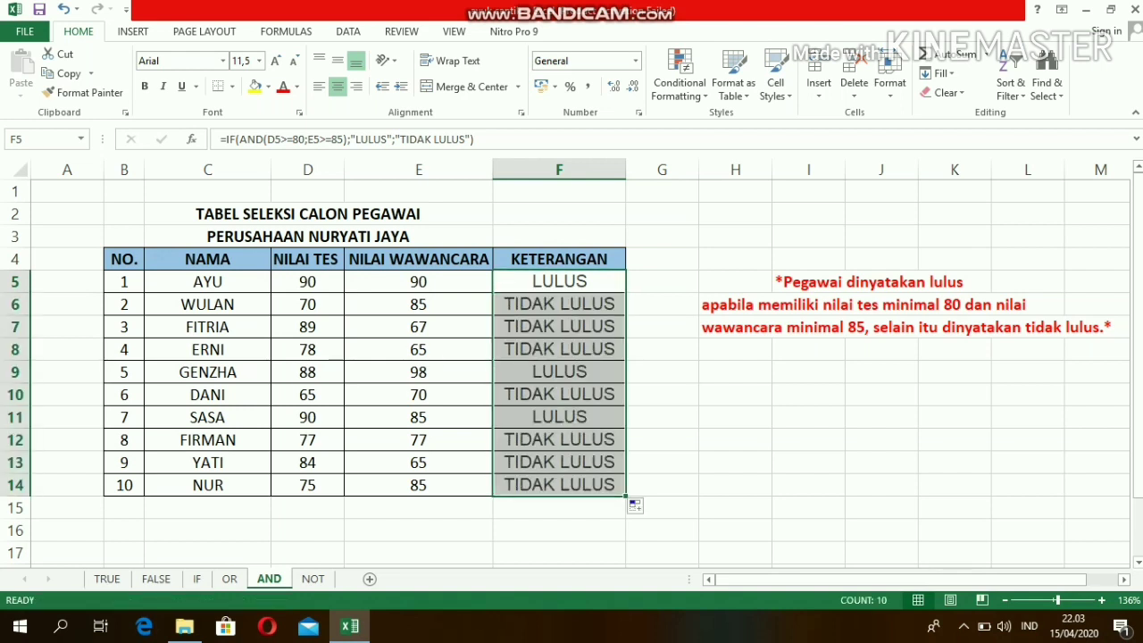
left_click(559, 349)
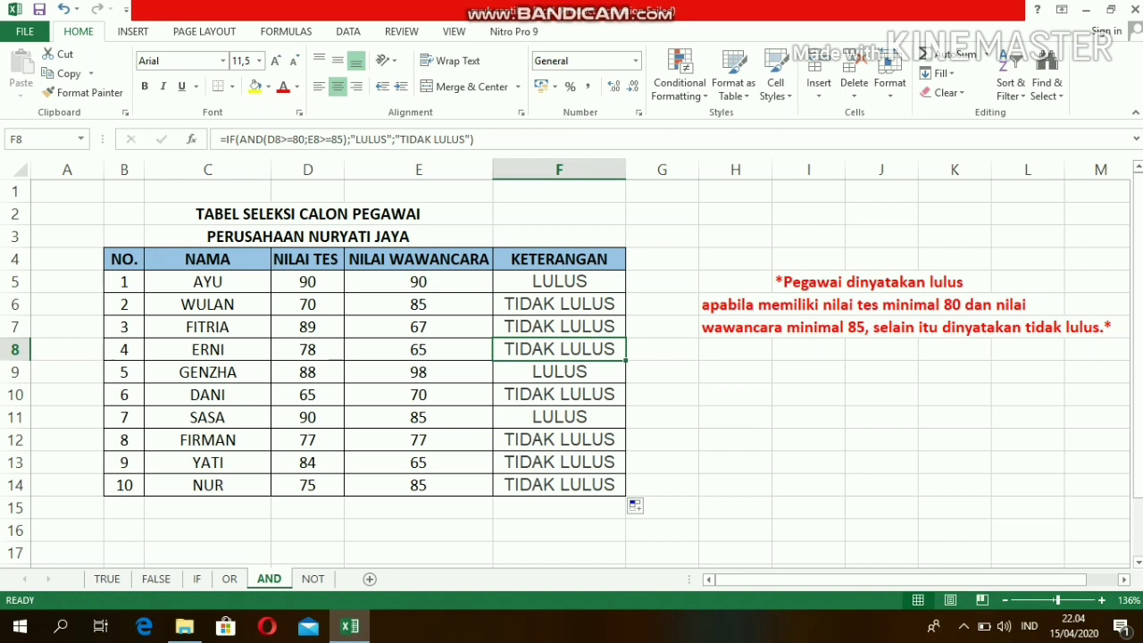
Step: On the NOT sheet, start a sample IF formula in cell F16 with NOT(LOGICAL) as its logical test
mouse_move(650, 7)
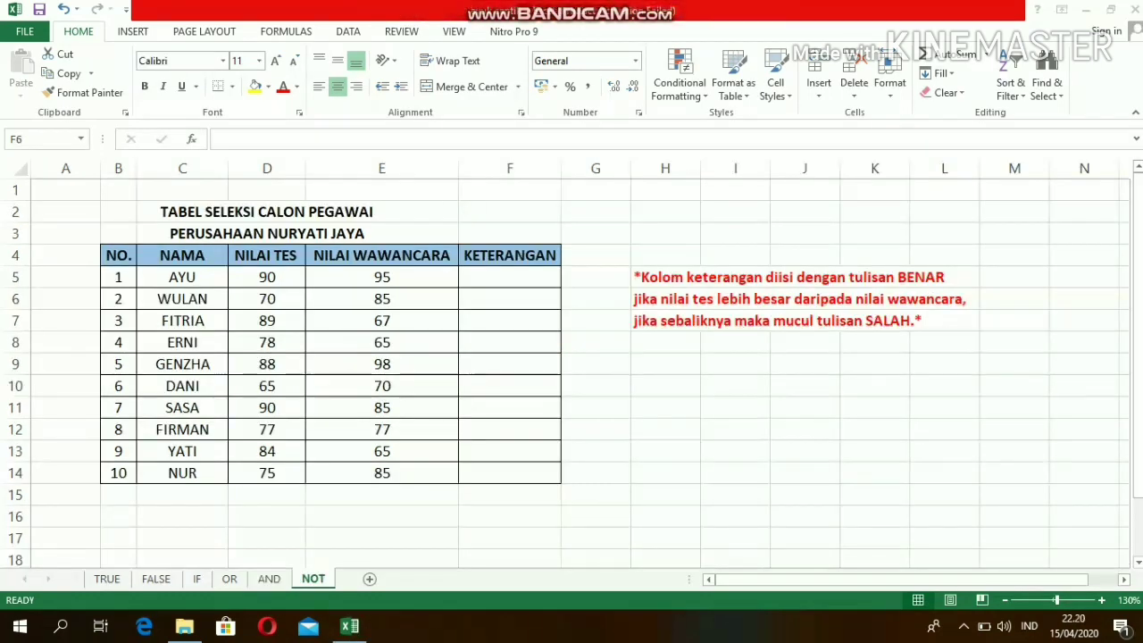
left_click(509, 299)
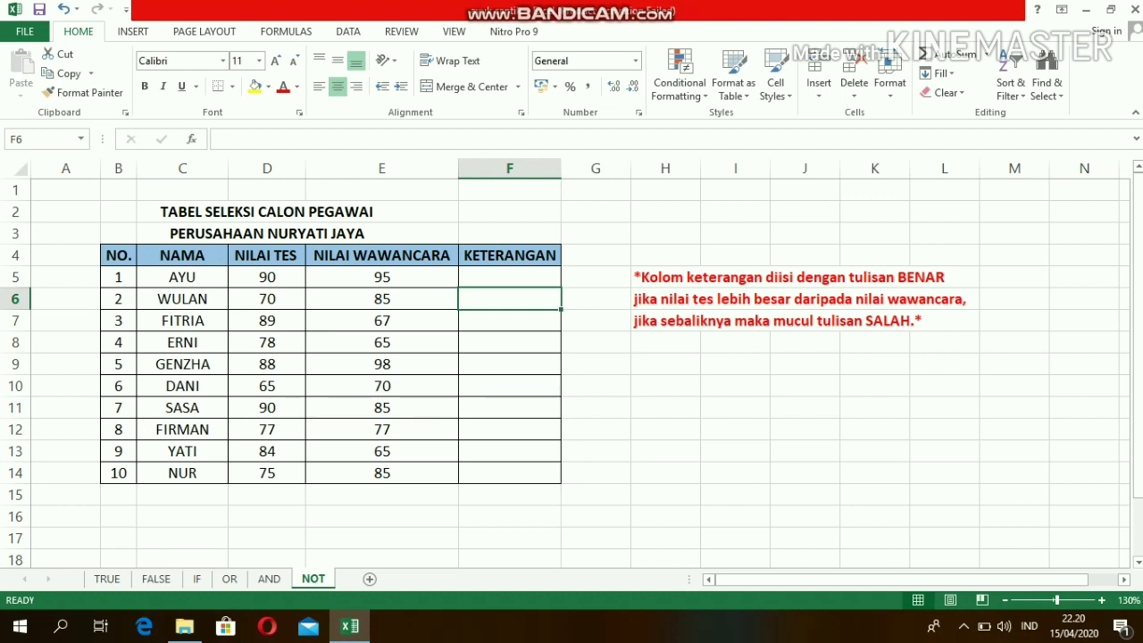
left_click(509, 516)
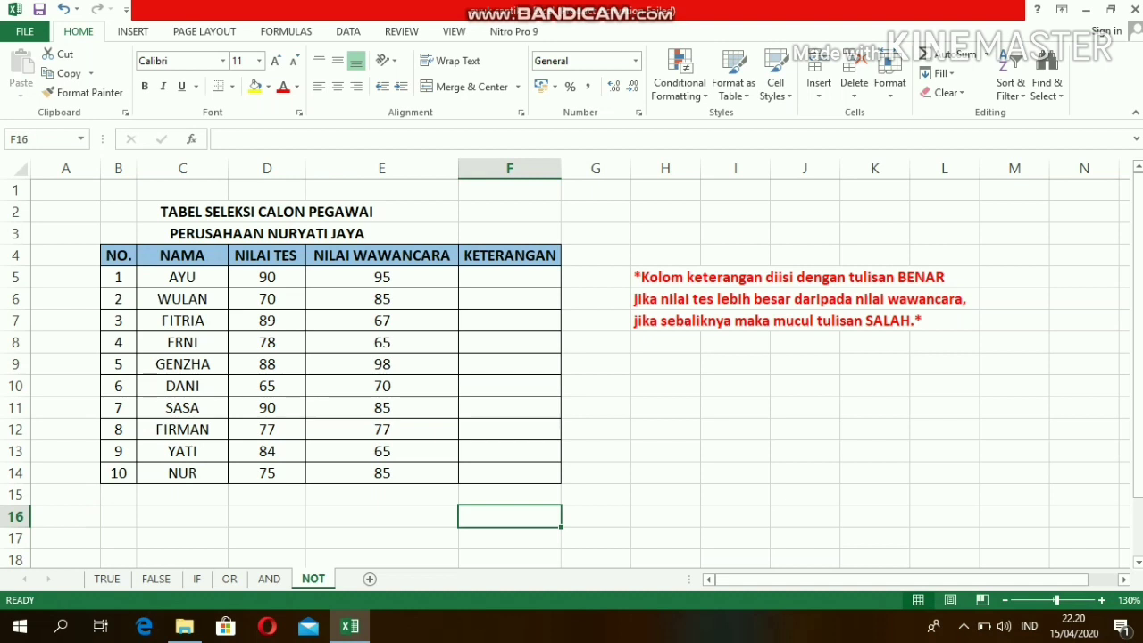
left_click(346, 140)
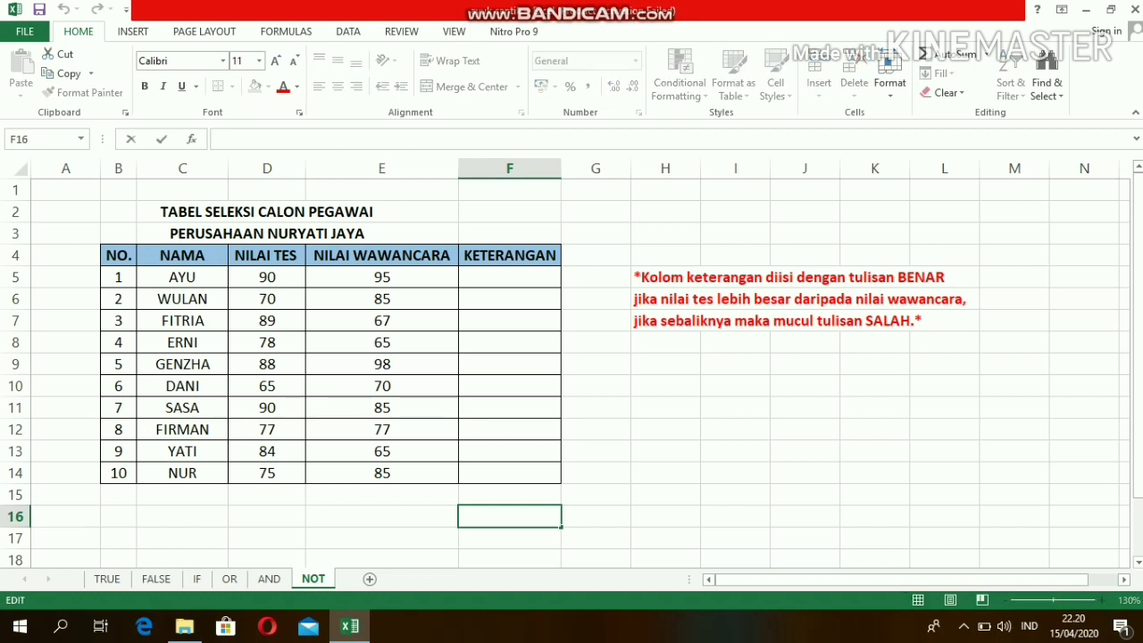
type("=IF(NOT")
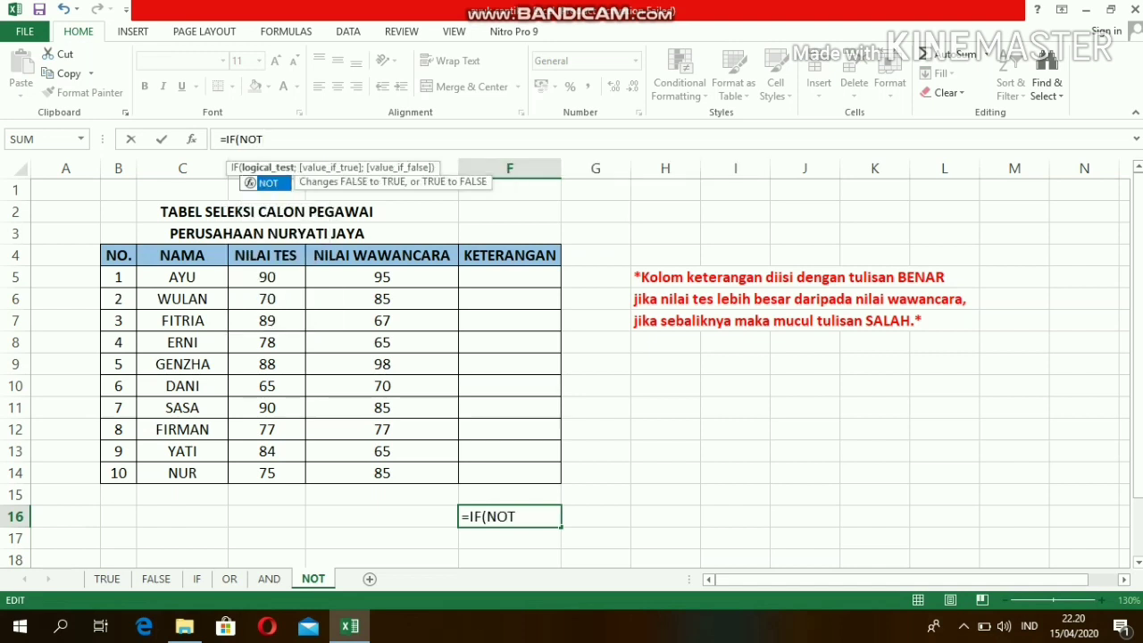
type("(LOGICA")
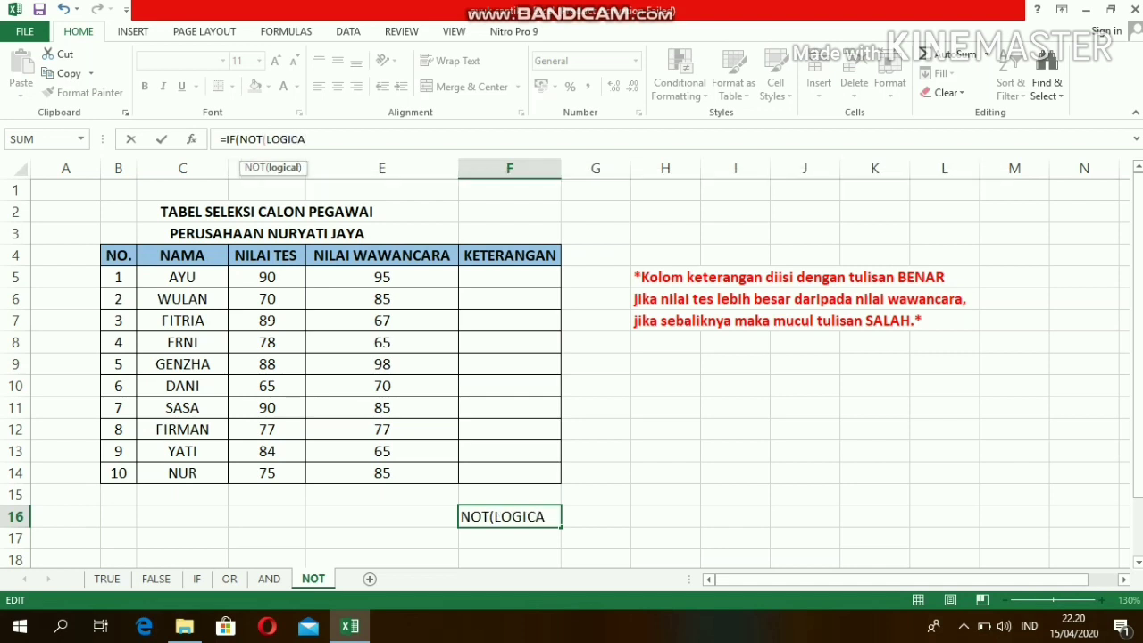
type("L);")
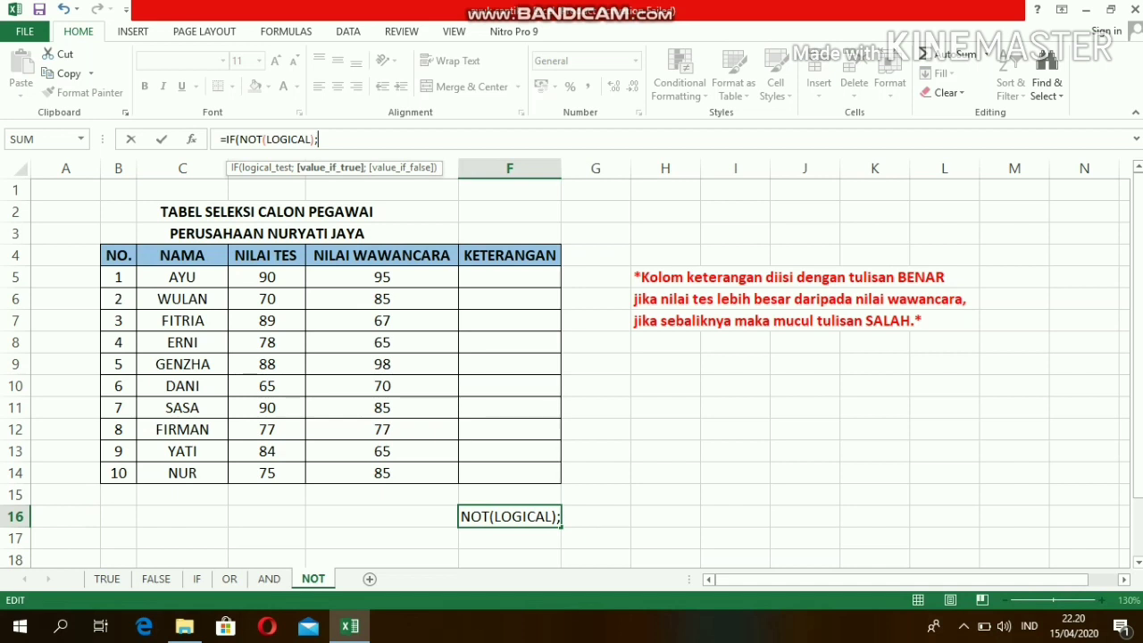
Step: Complete the sample formula in F16 with "BENAR" as the true value and "SALAH" as the false value
type("\"")
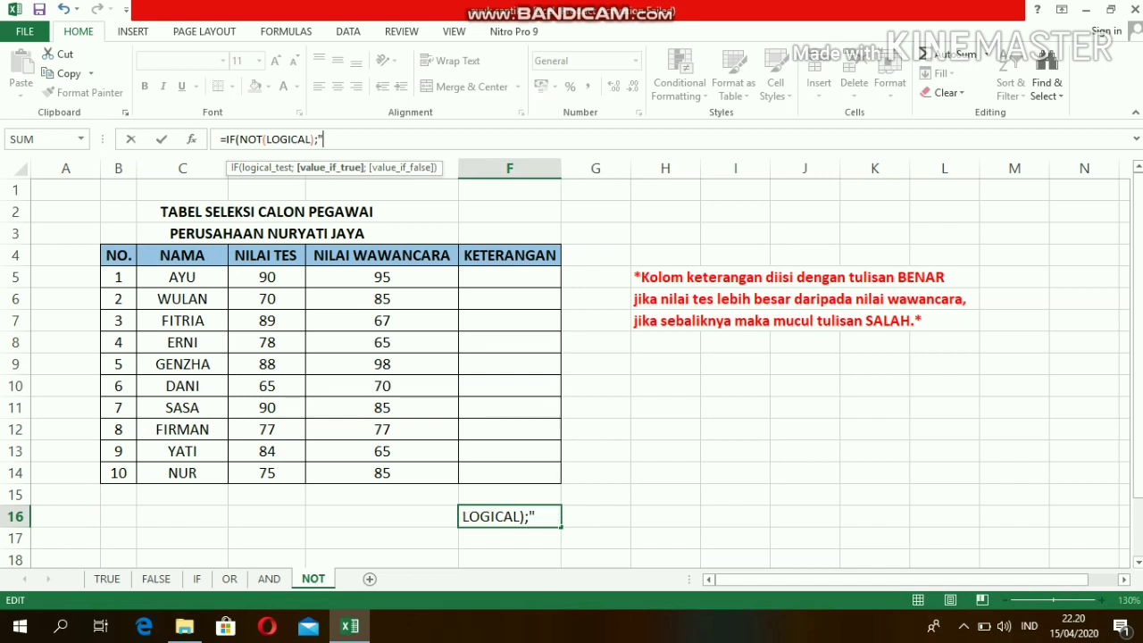
type("BENAR")
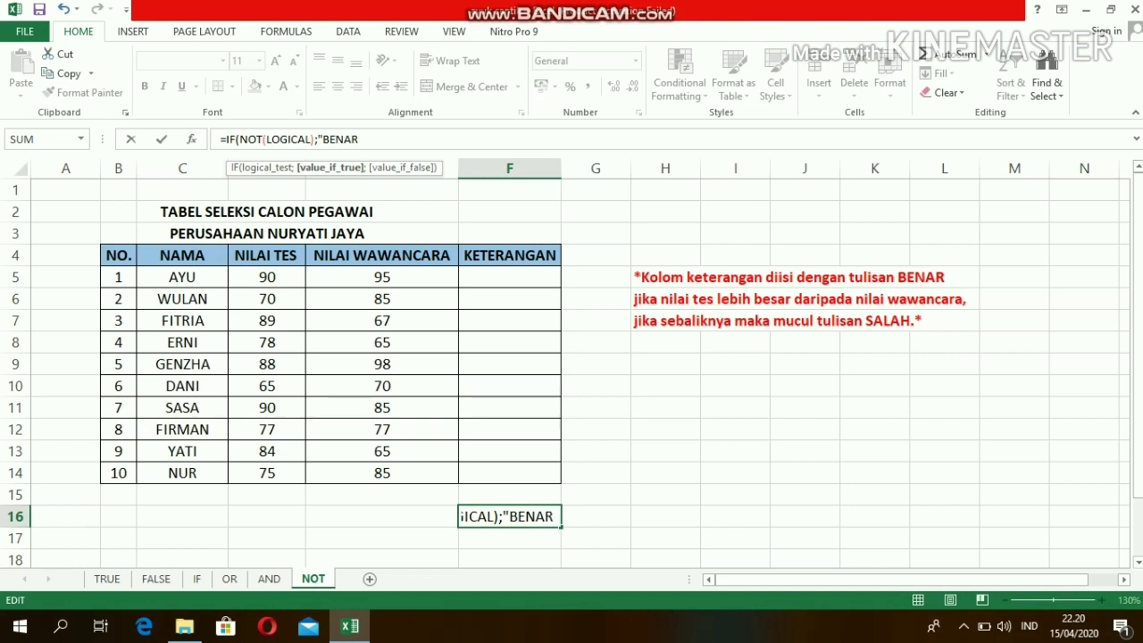
type("\";")
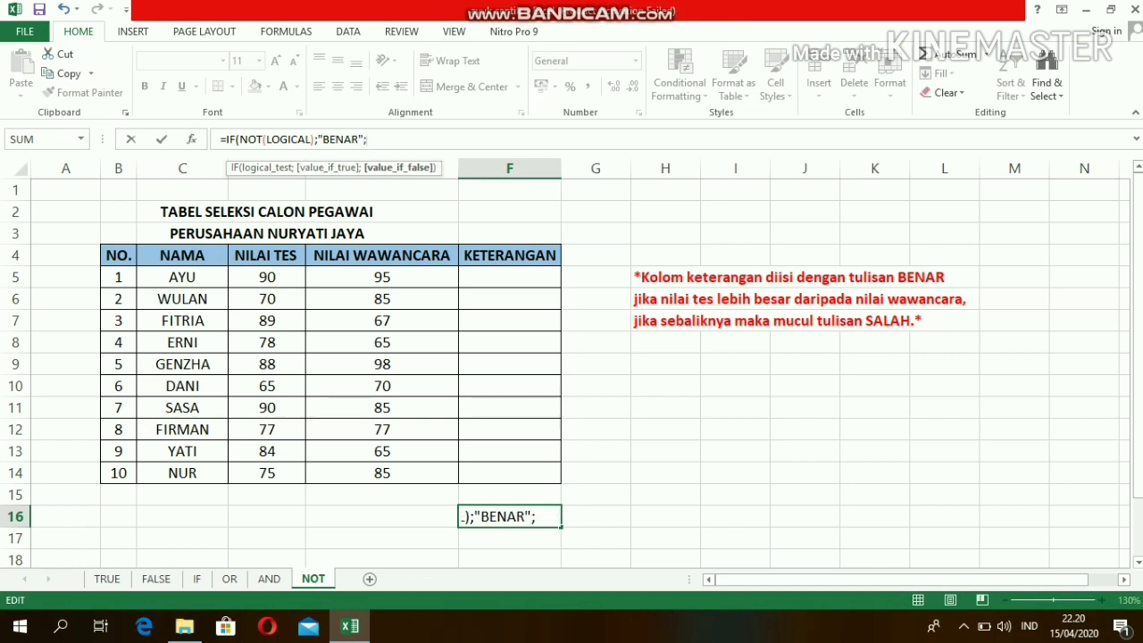
type("\"SALAH")
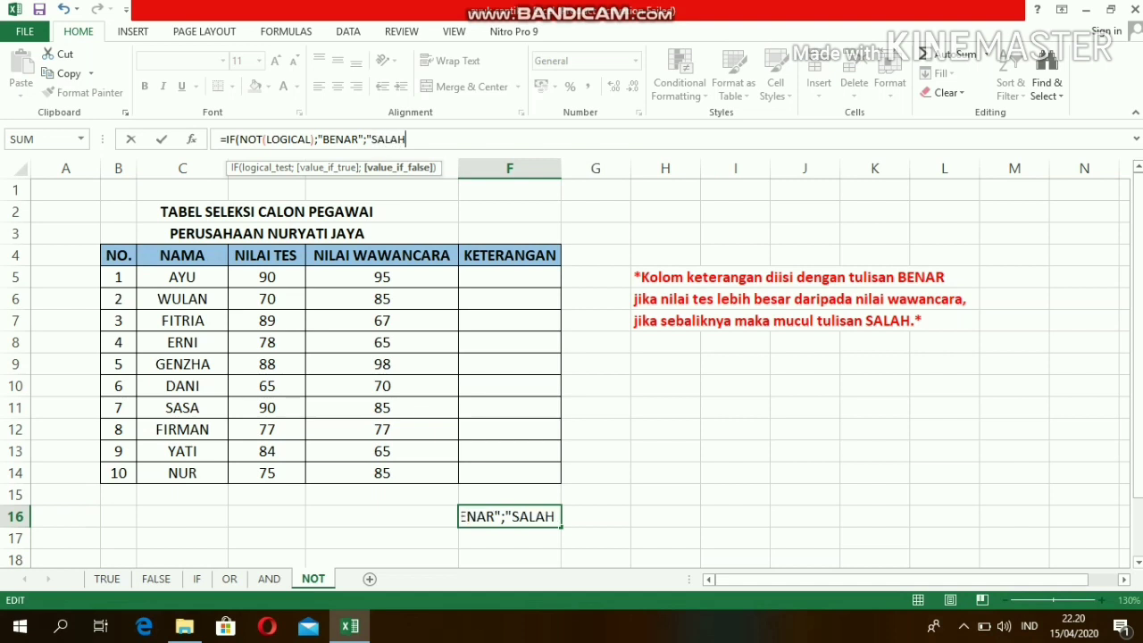
type("\")")
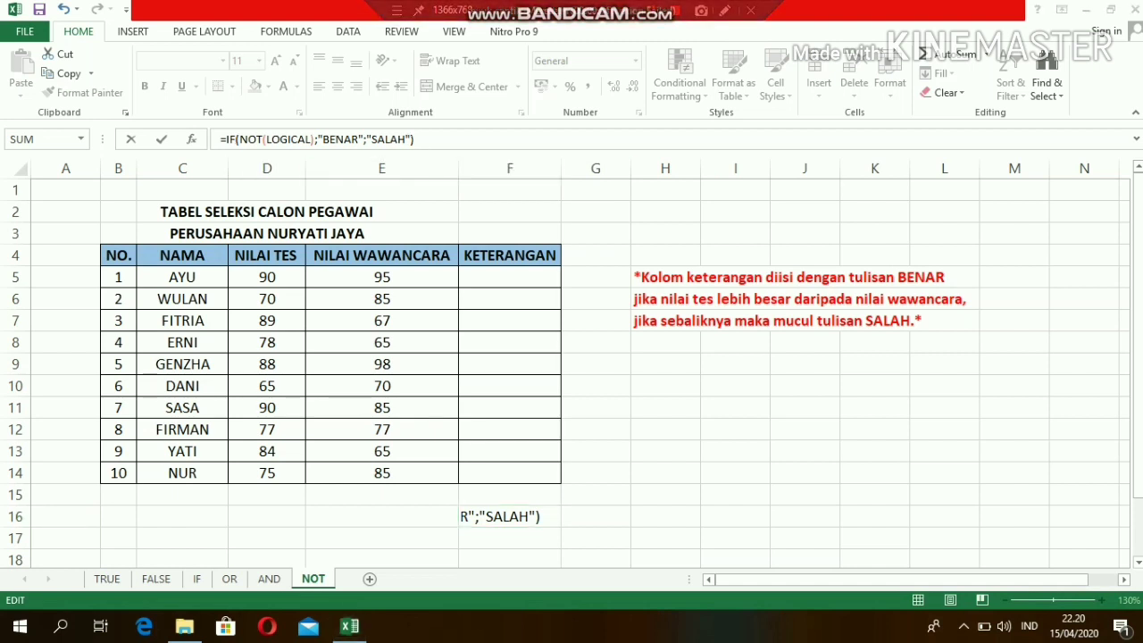
Step: Delete the whole sample IF and NOT formula from cell F16
key("BackSpace")
key("BackSpace")
key("BackSpace")
key("BackSpace")
key("BackSpace")
key("BackSpace")
key("BackSpace")
key("BackSpace")
key("BackSpace")
key("BackSpace")
key("BackSpace")
key("BackSpace")
key("BackSpace")
key("BackSpace")
key("BackSpace")
key("BackSpace")
key("BackSpace")
key("BackSpace")
key("BackSpace")
key("BackSpace")
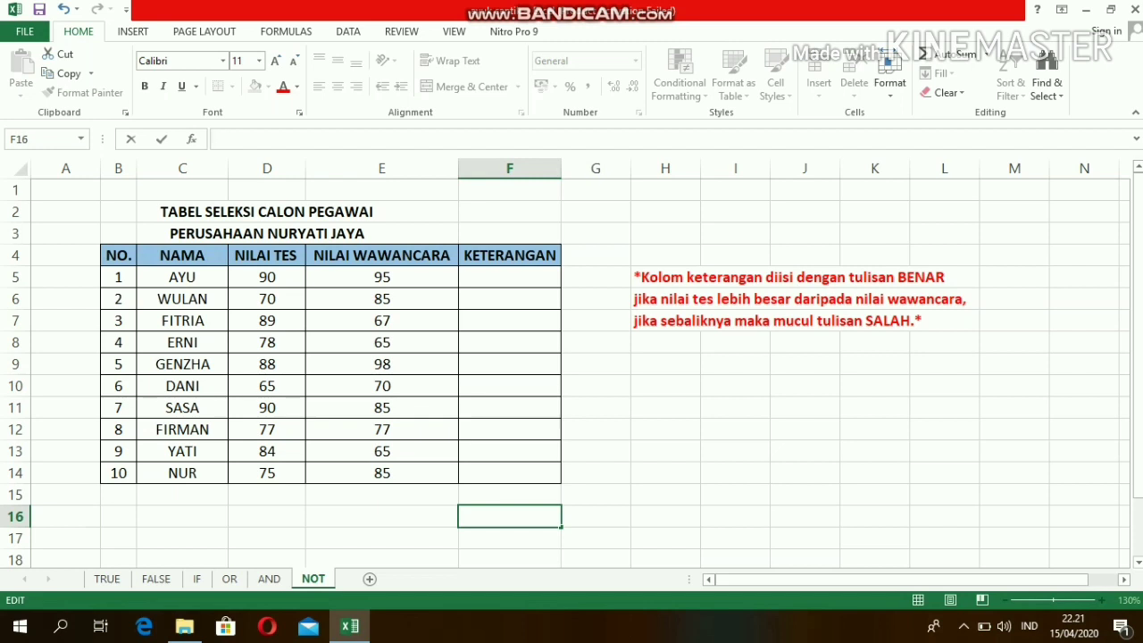
Step: Start an IF formula in F5 with NOT(D5>E5) as its logical test
left_click(510, 277)
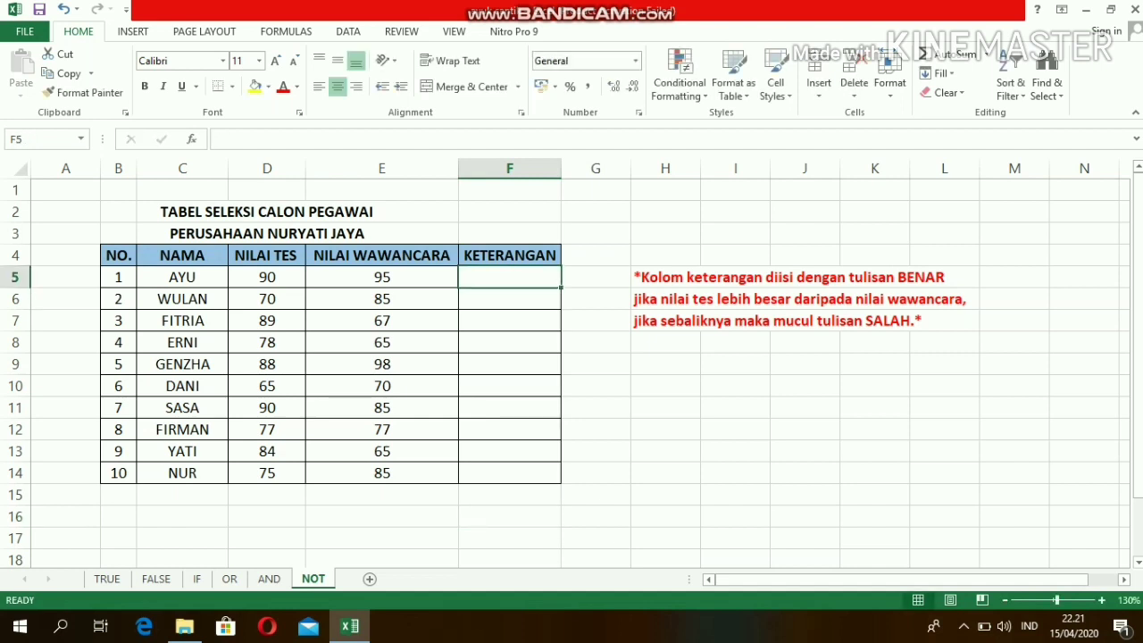
type("=IF")
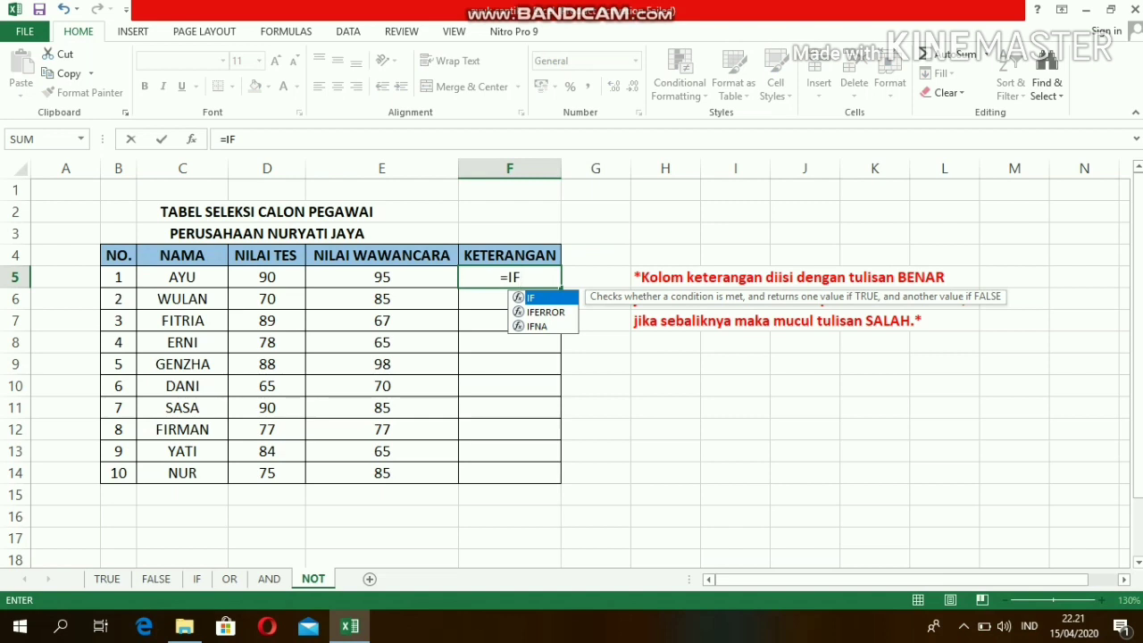
type("(NOT")
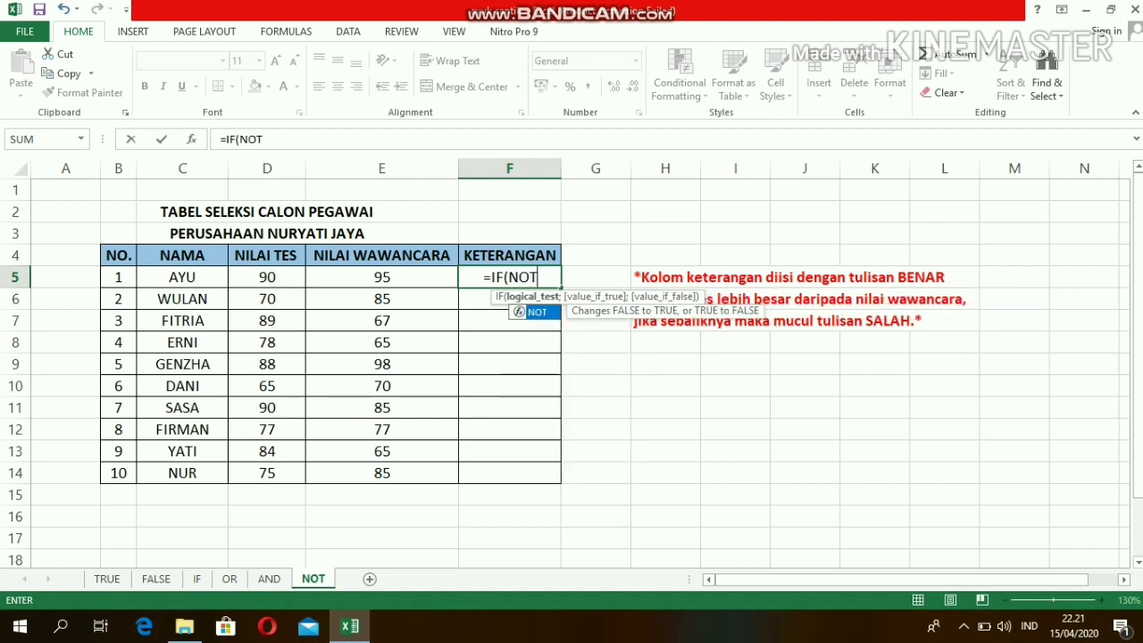
type("(")
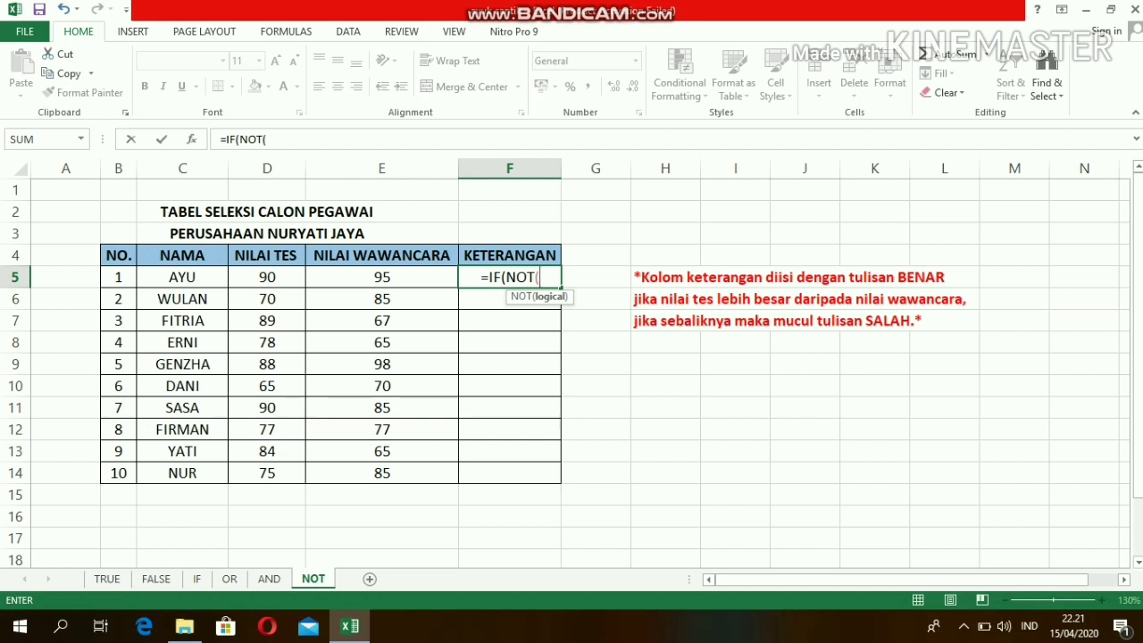
left_click(267, 277)
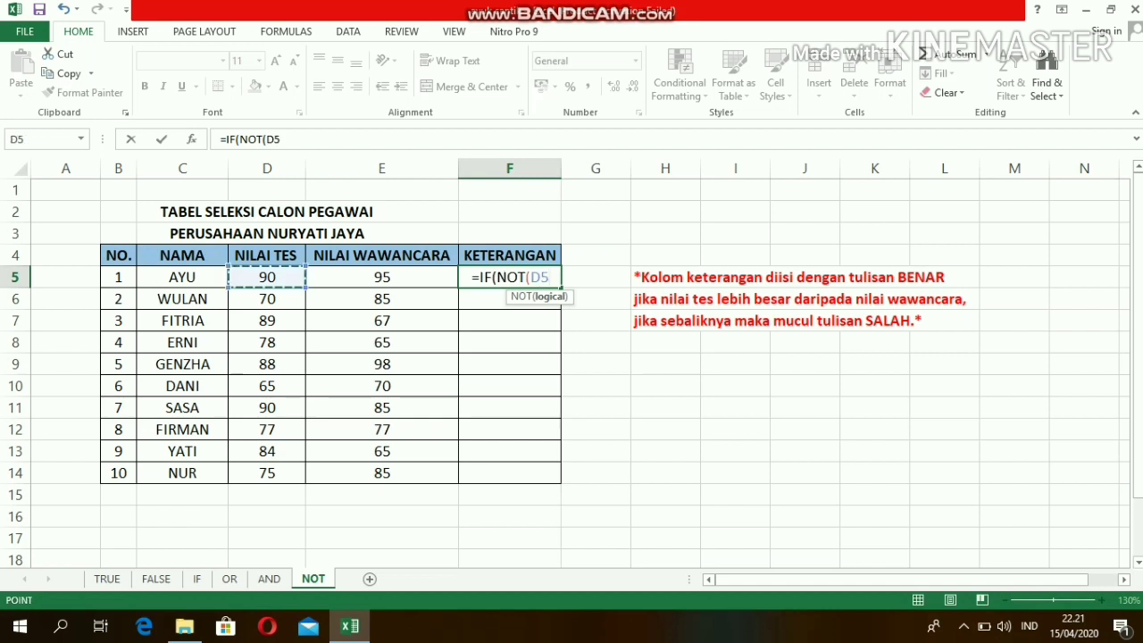
type(">")
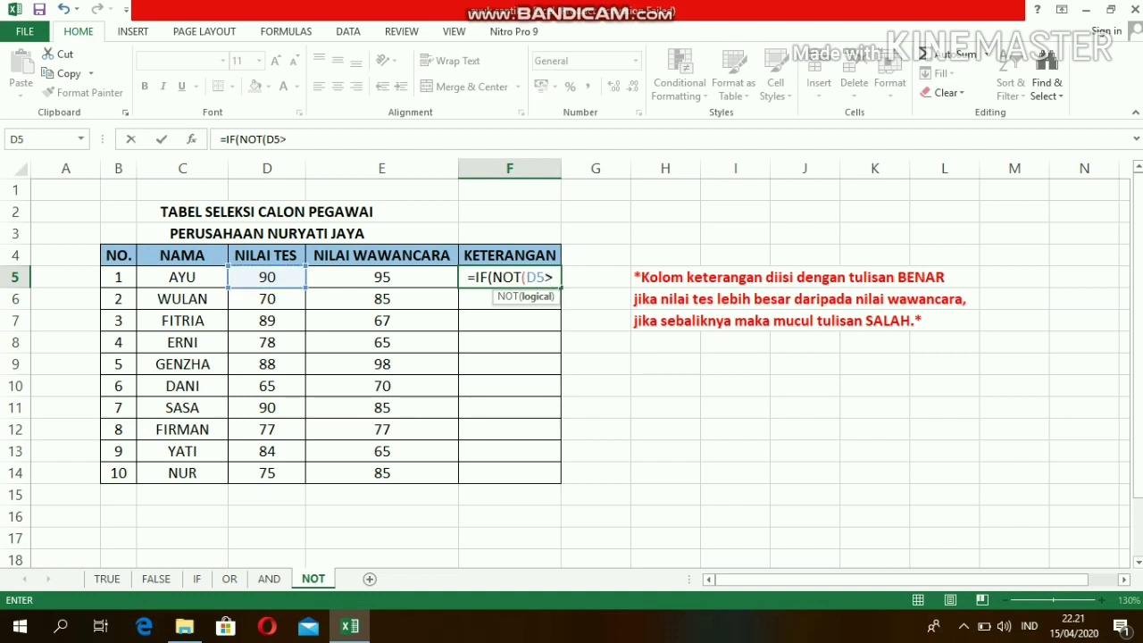
left_click(382, 277)
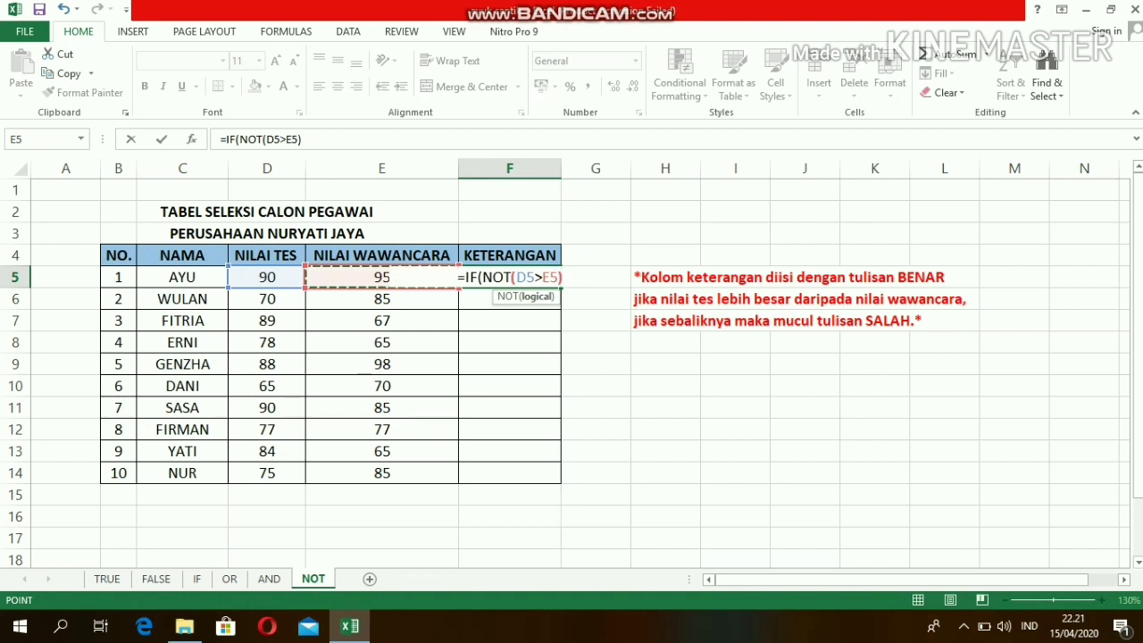
type(");")
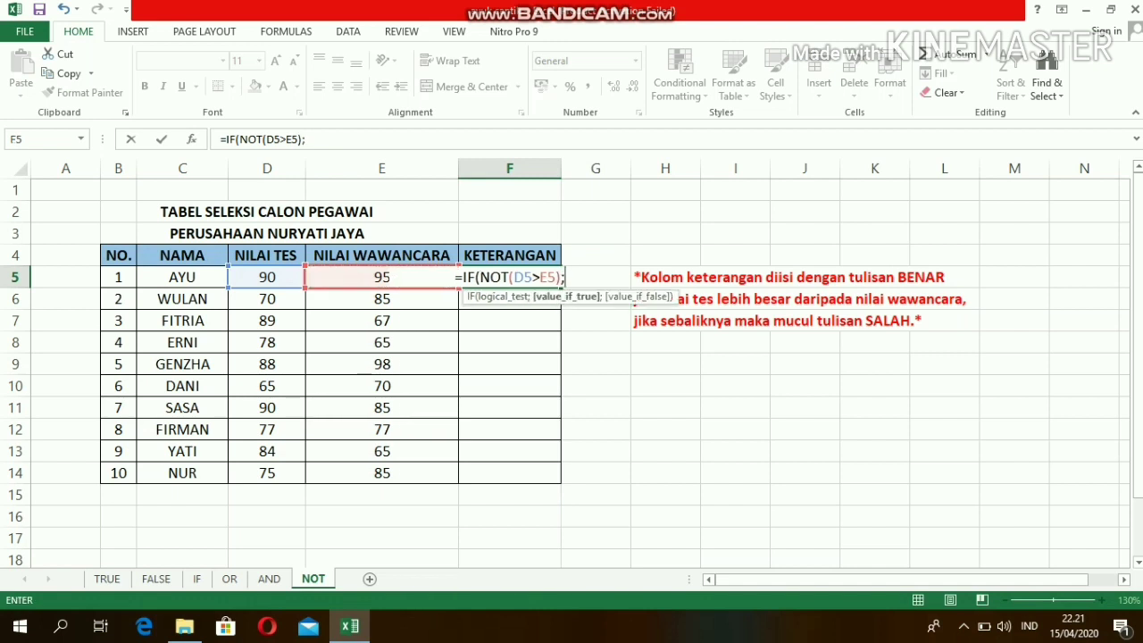
Step: Complete the F5 formula with "BENAR" as the true value and "SALAH" as the false value, accepting the proposed correction
type("\"")
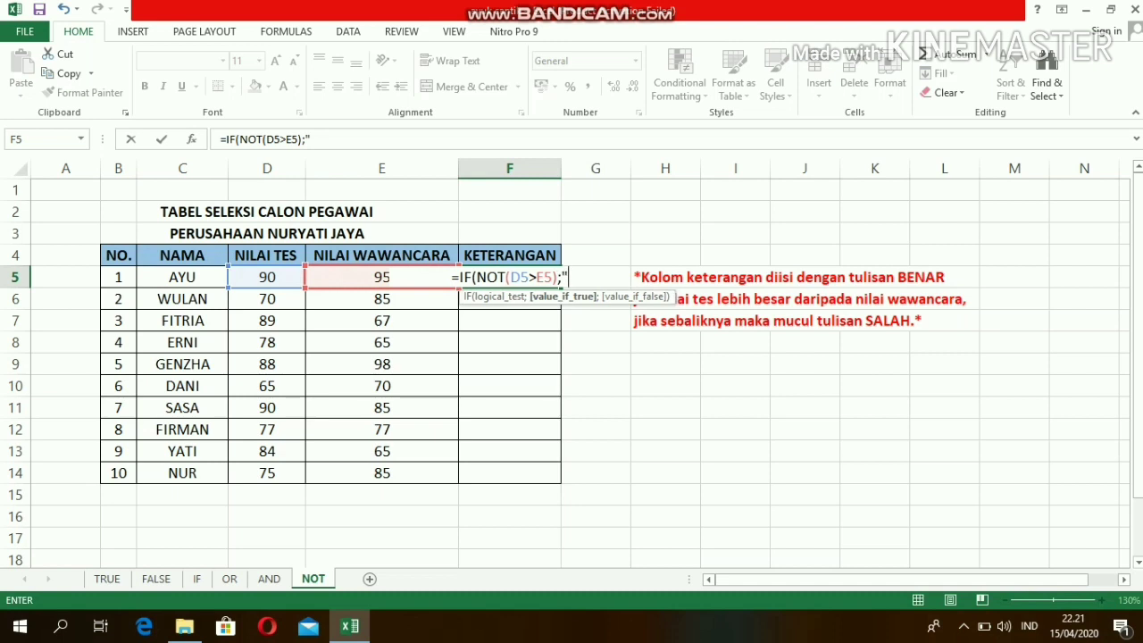
type("BENAR")
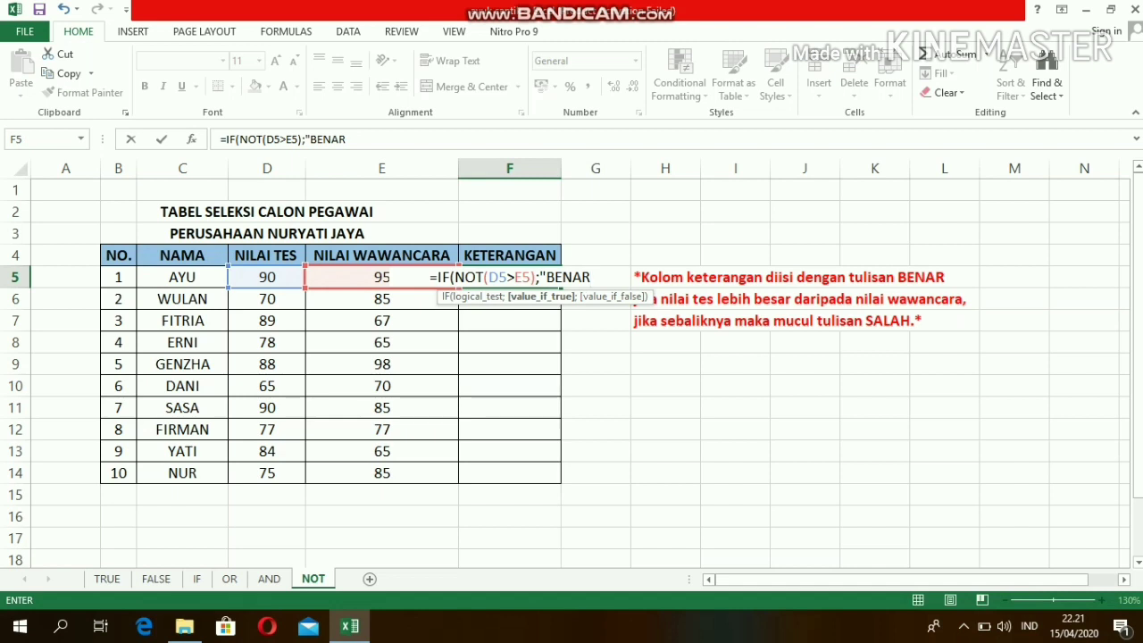
type("\";\"")
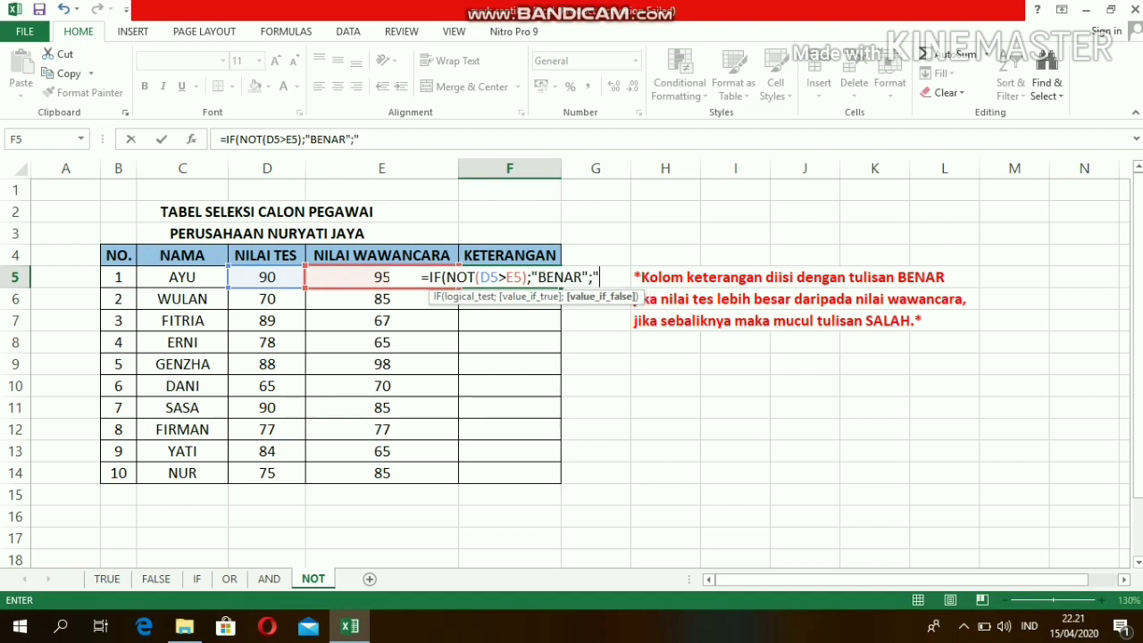
type("SAL")
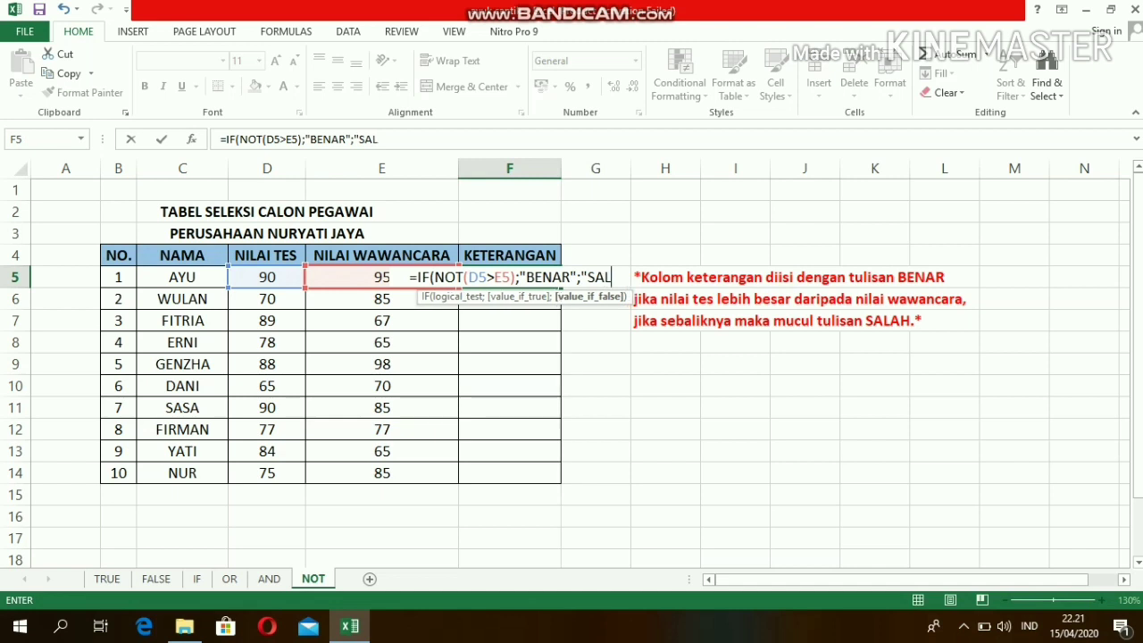
type("AH")
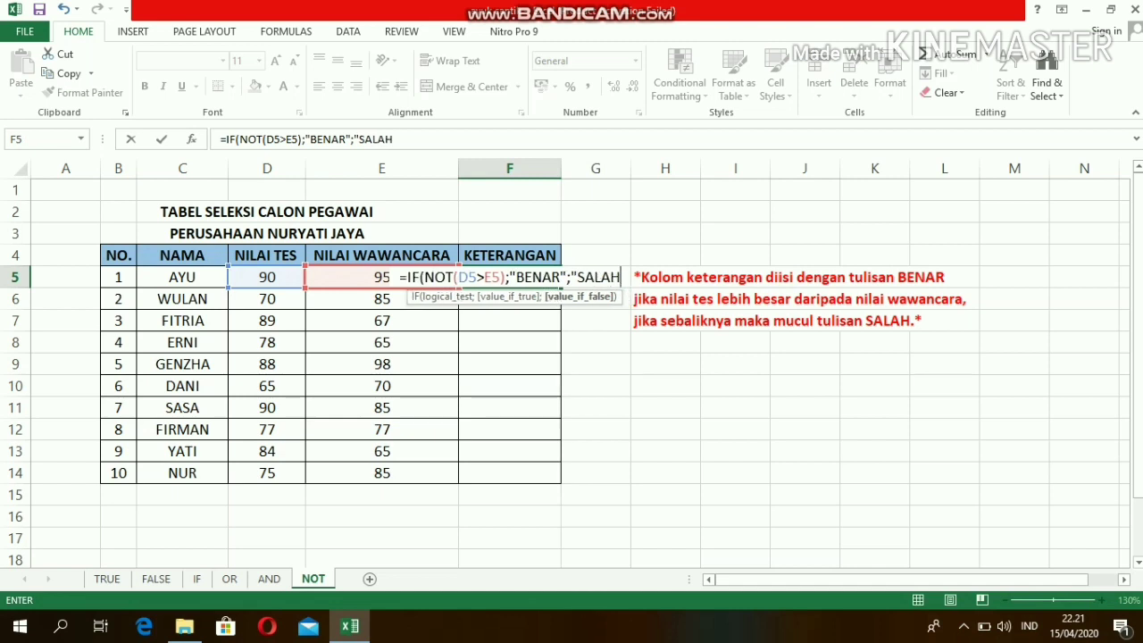
key("Return")
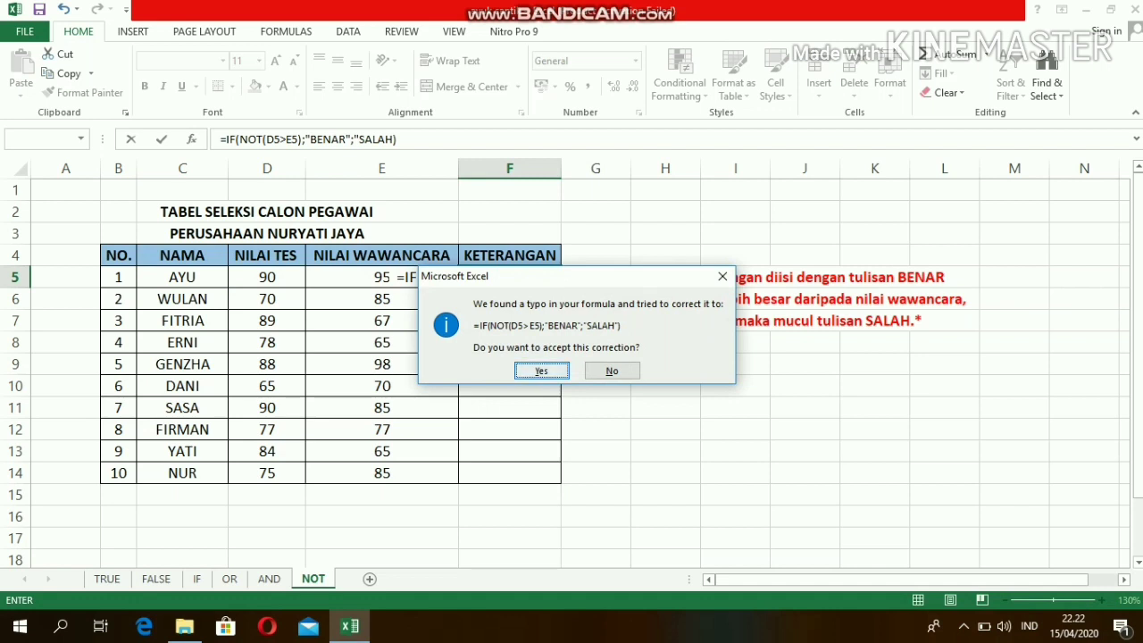
key("Return")
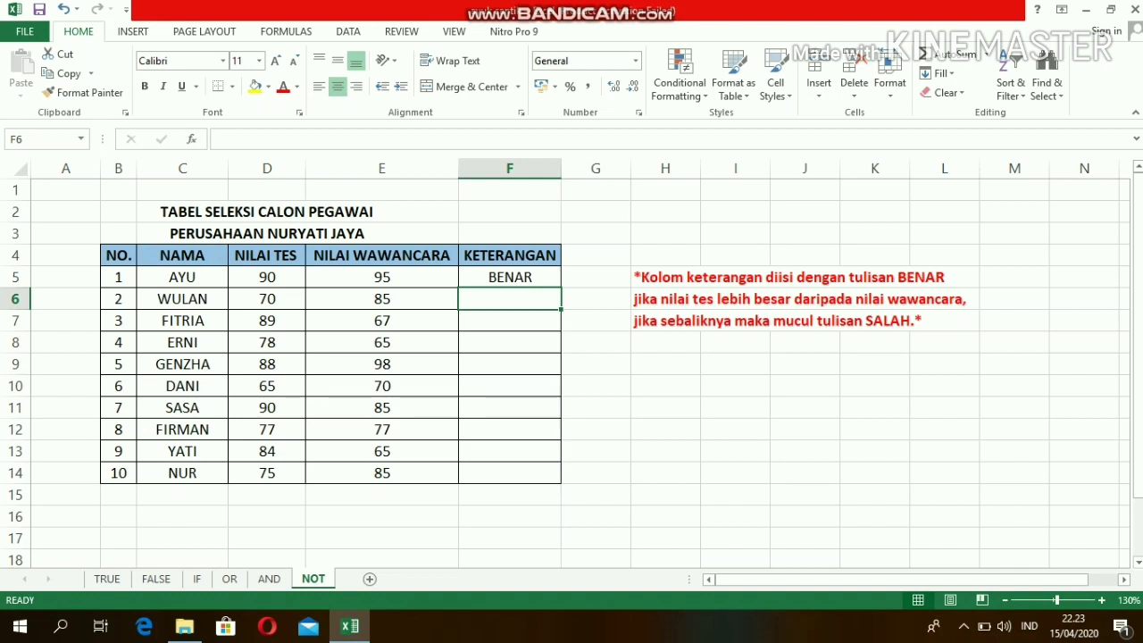
Step: Fill the IF and NOT formula from F5 down the KETERANGAN column to F14
left_click(510, 277)
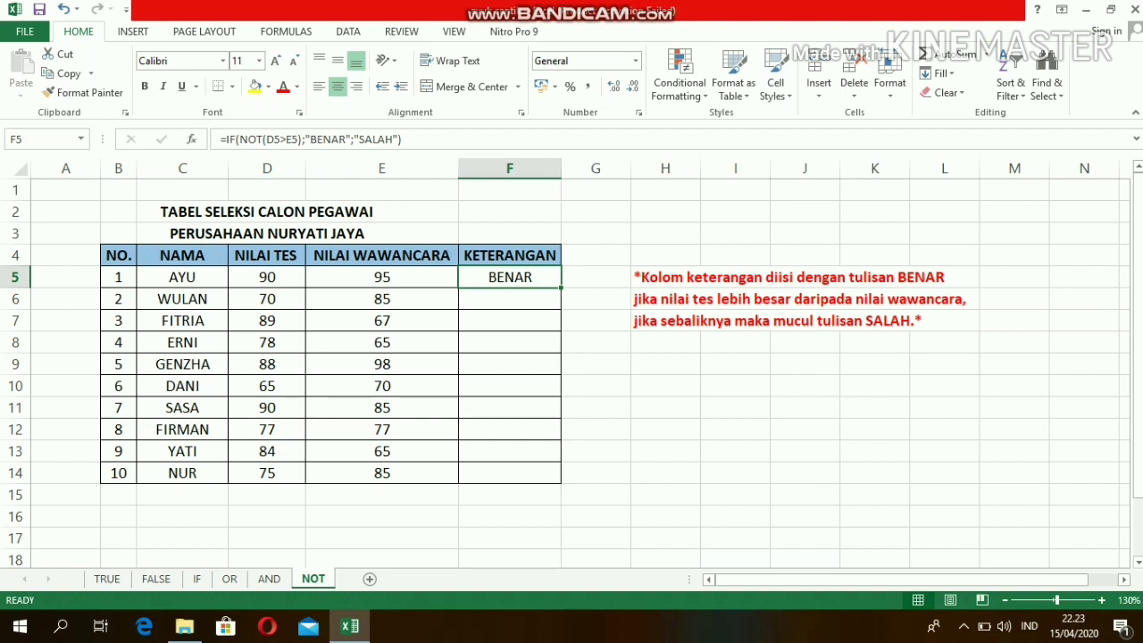
left_click_drag(561, 287, 561, 478)
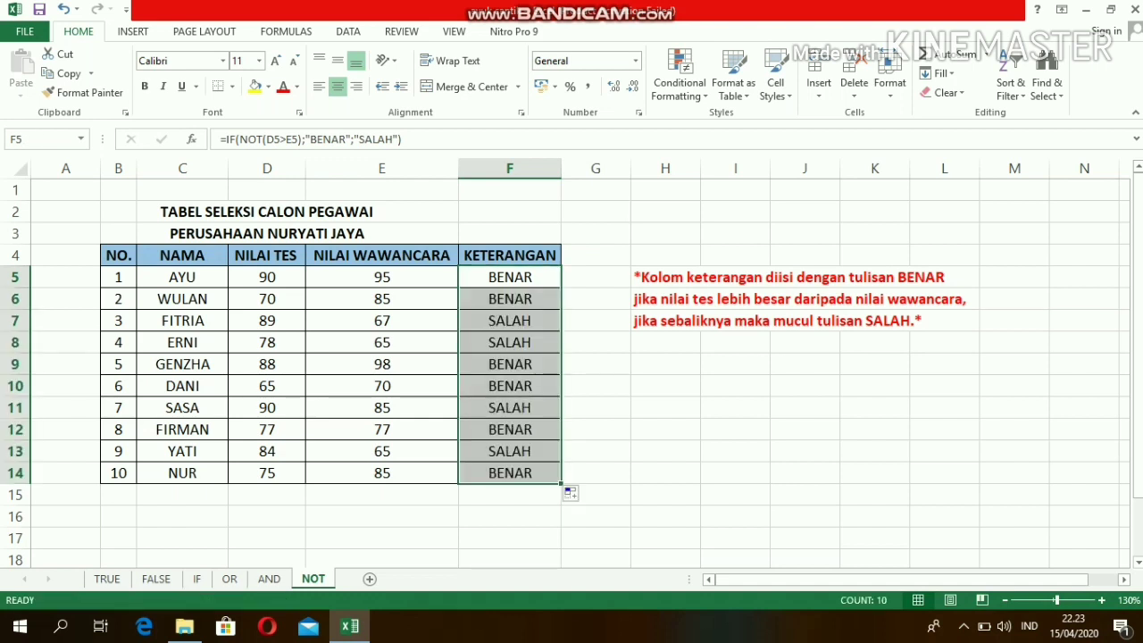
left_click(383, 408)
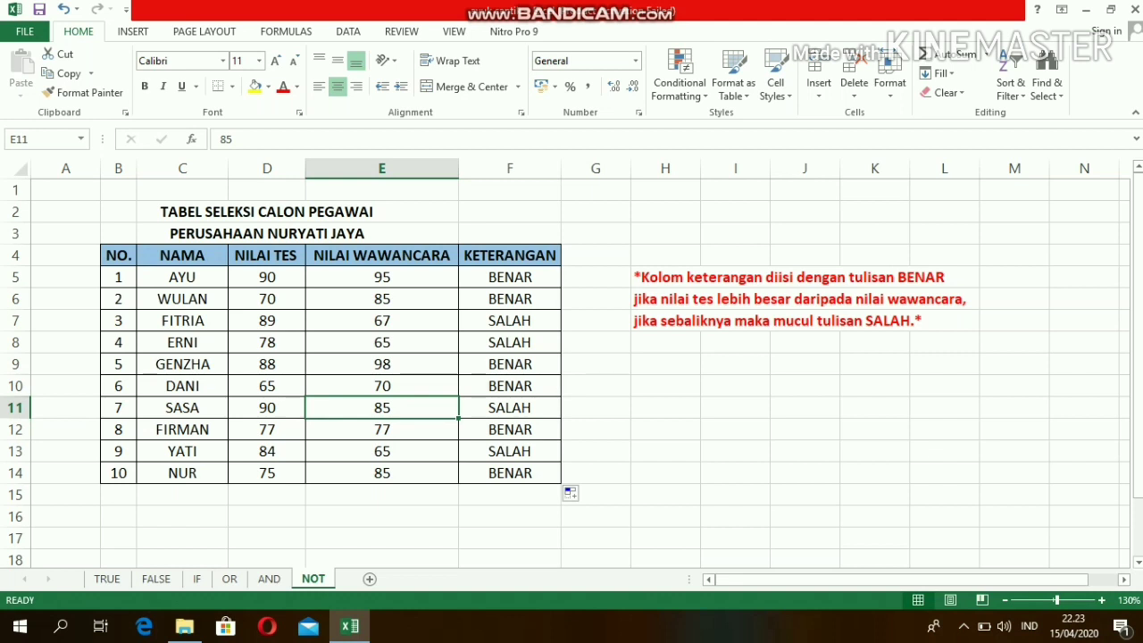